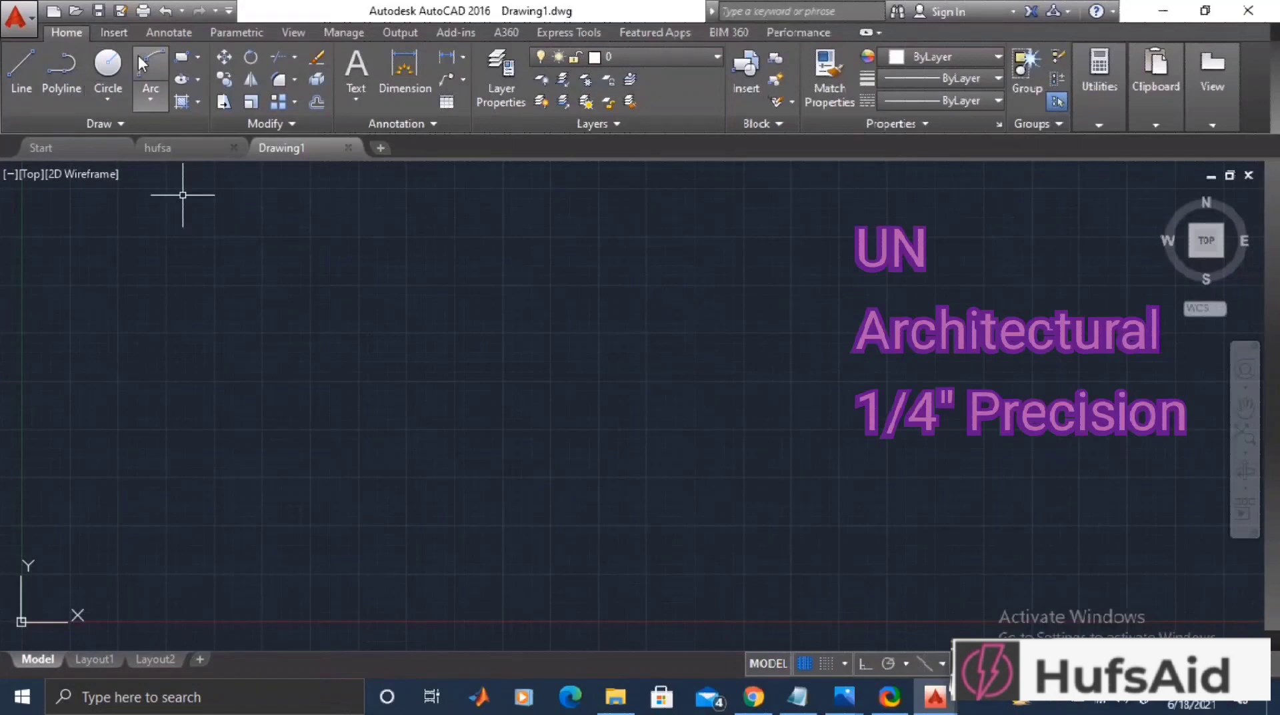
# Configure the drawing units with Architectural length type and 0'-0 1/4" precision.
pyautogui.write('un')
pyautogui.press('Return')
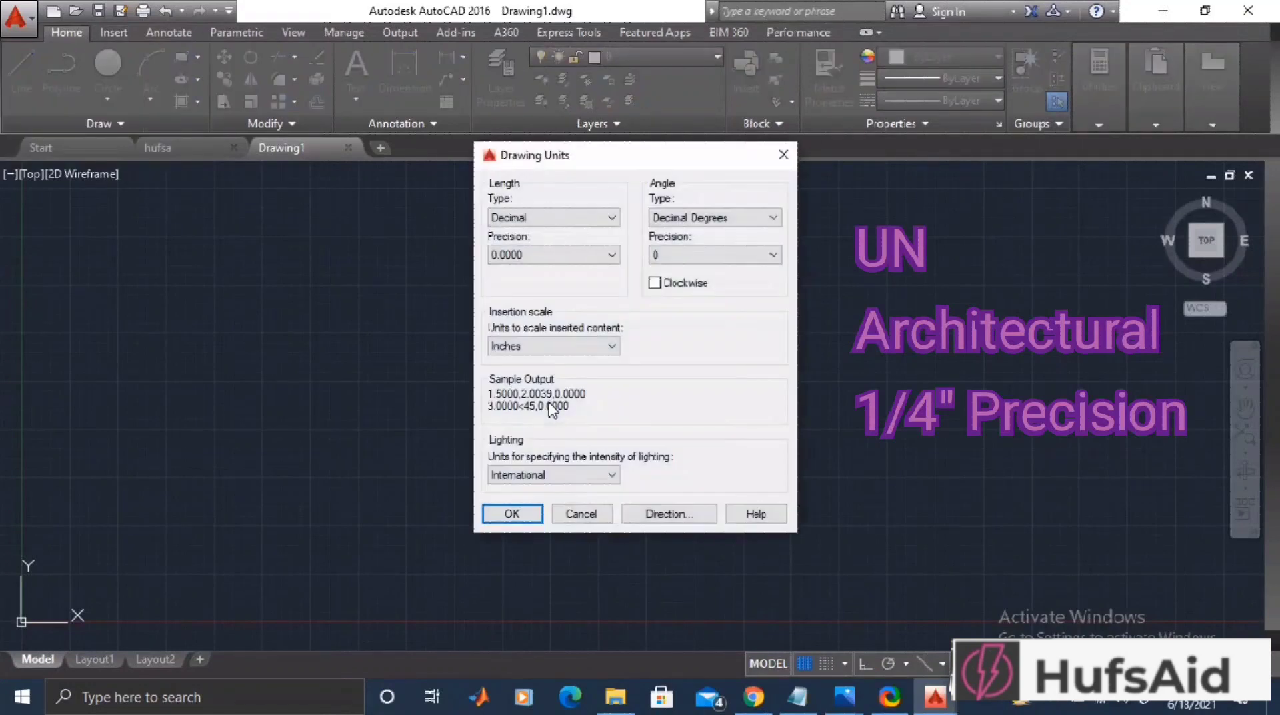
pyautogui.click(582, 224)
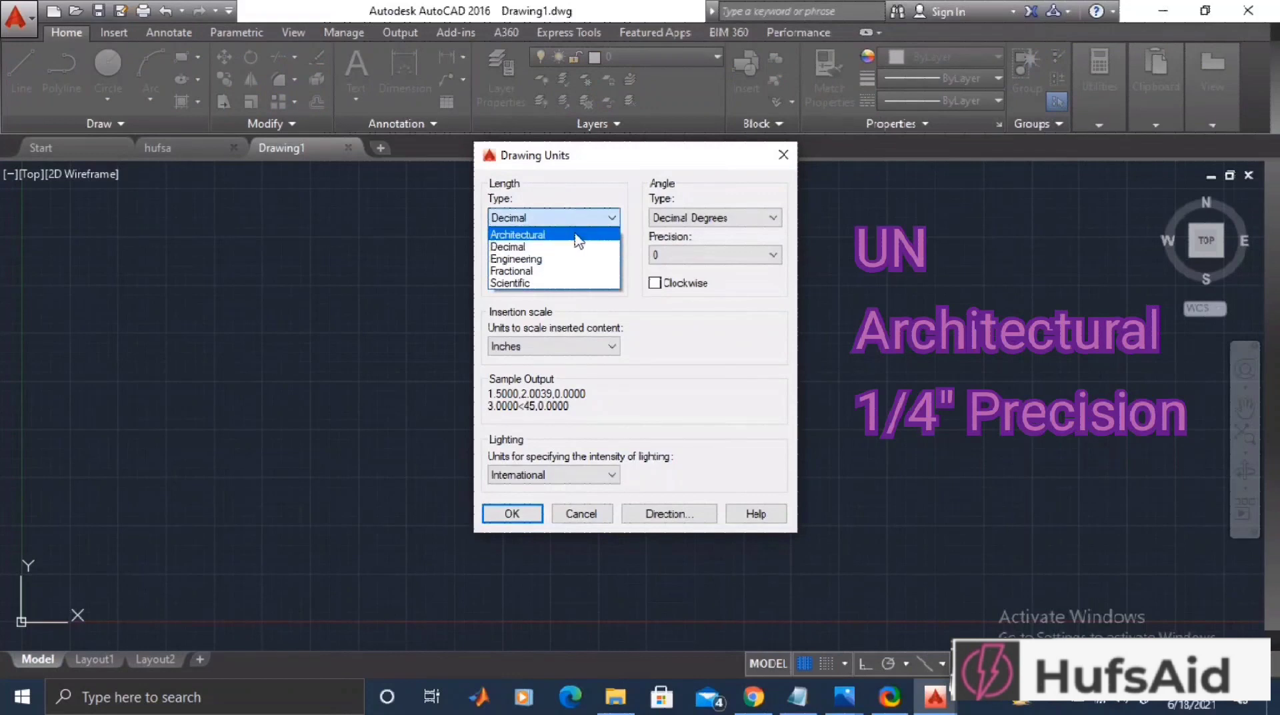
pyautogui.click(579, 240)
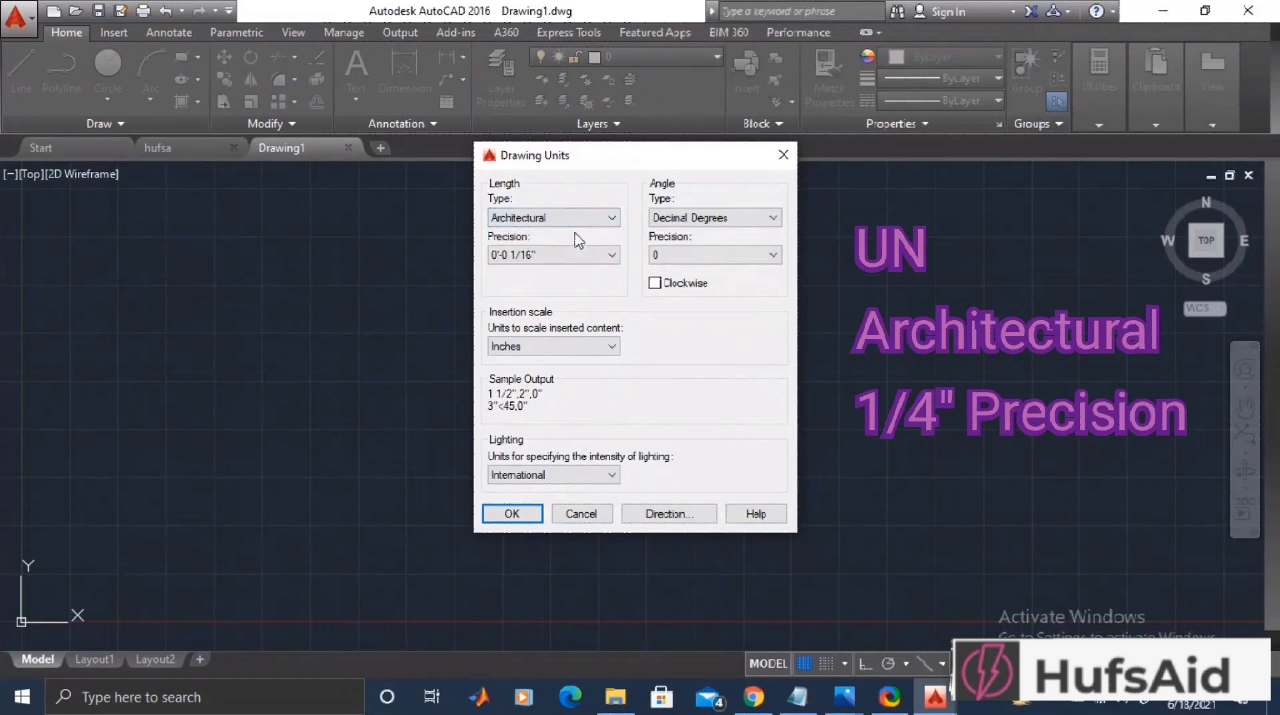
pyautogui.click(600, 255)
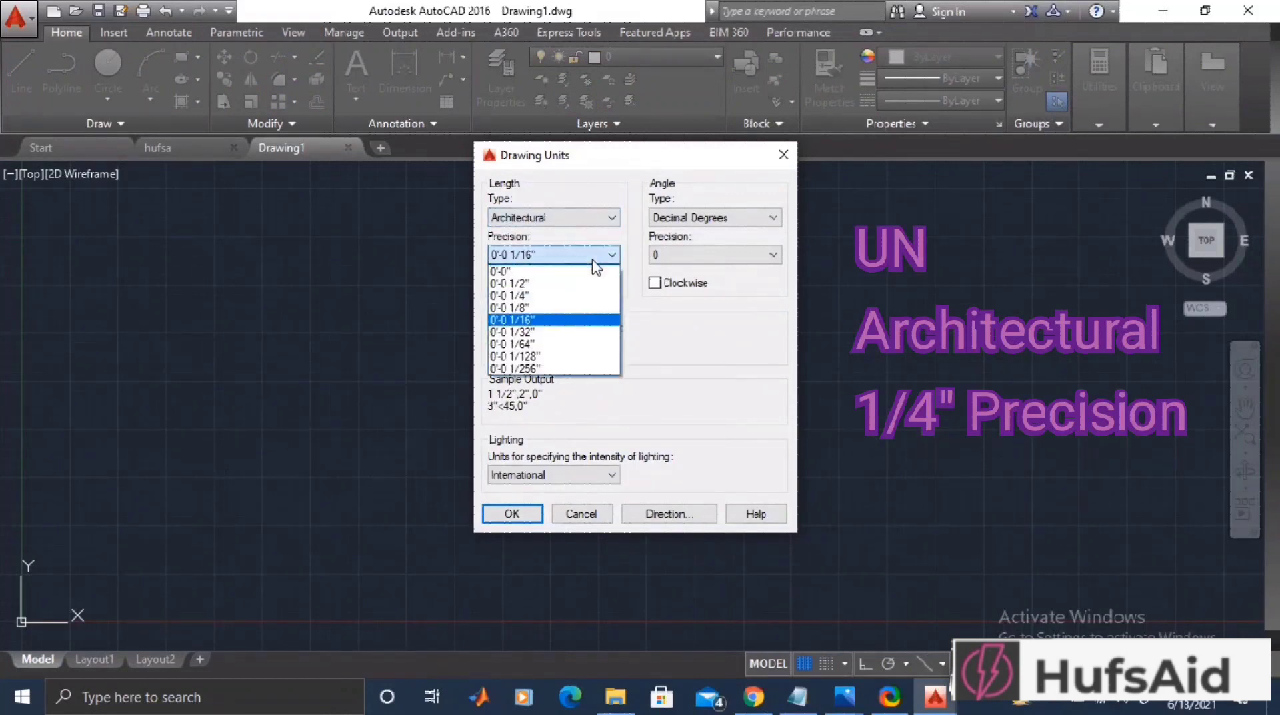
pyautogui.click(601, 295)
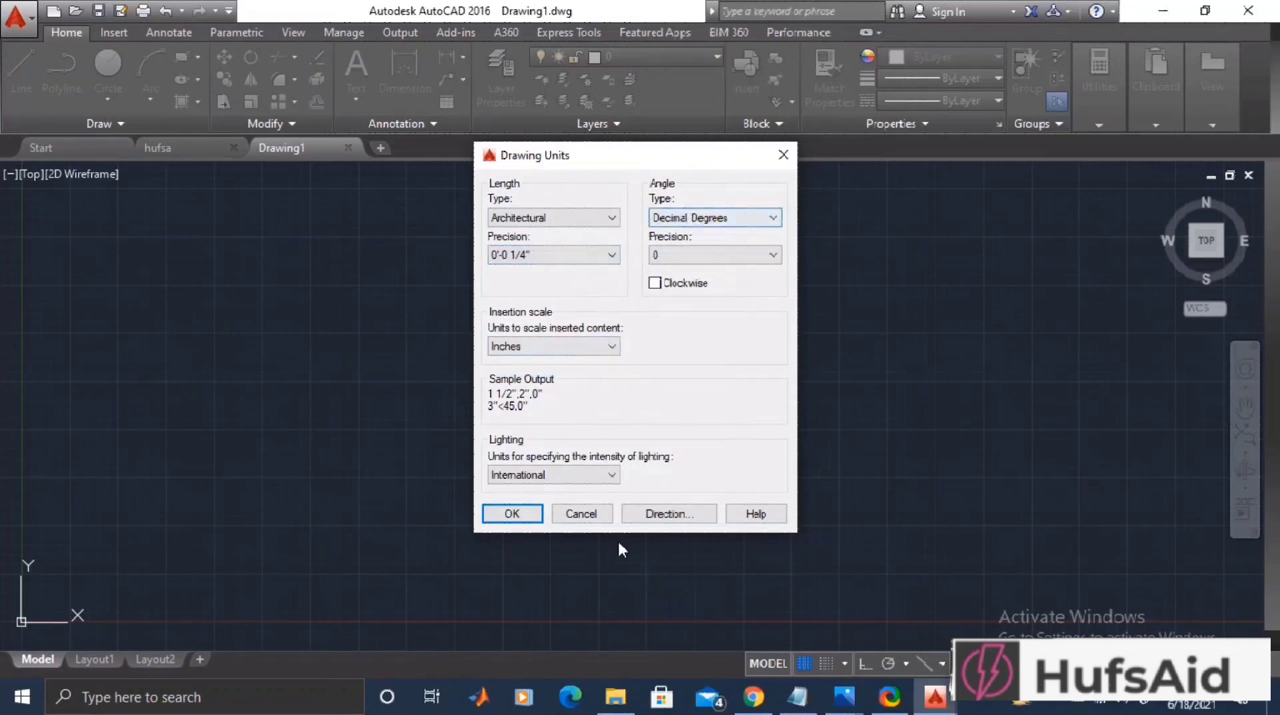
pyautogui.click(527, 515)
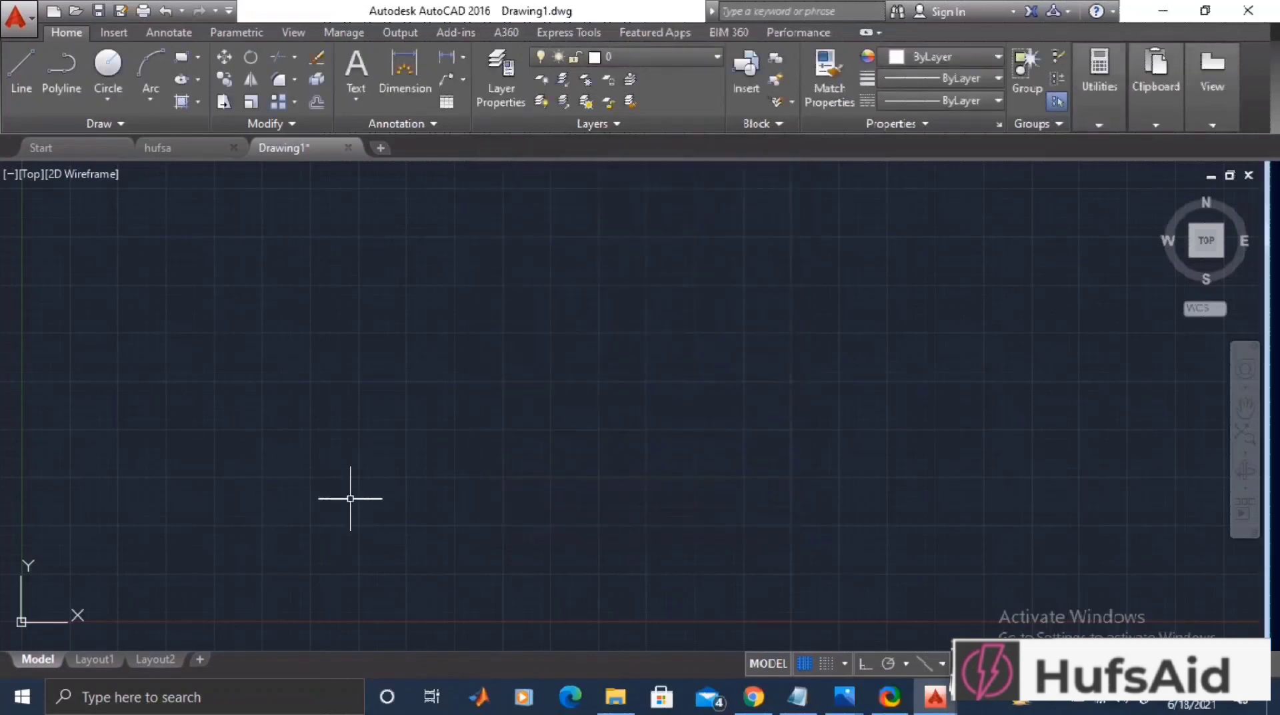
# Attach the "legends" image from the lab 9 folder, with insertion point and scale specified on-screen.
pyautogui.moveTo(357, 406); pyautogui.dragTo(484, 378, button='middle')
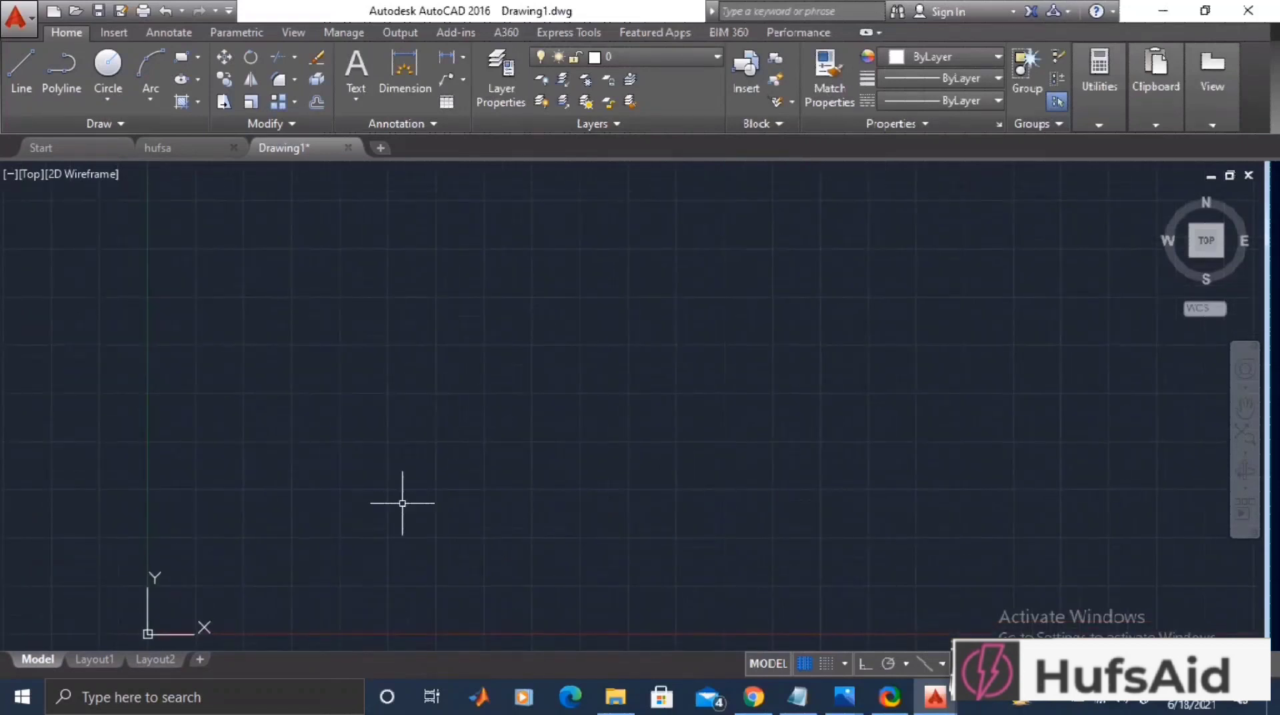
pyautogui.moveTo(409, 437)
pyautogui.mouseDown(button='middle')
pyautogui.moveTo(428, 442)
pyautogui.moveTo(439, 413)
pyautogui.mouseUp(button='middle')
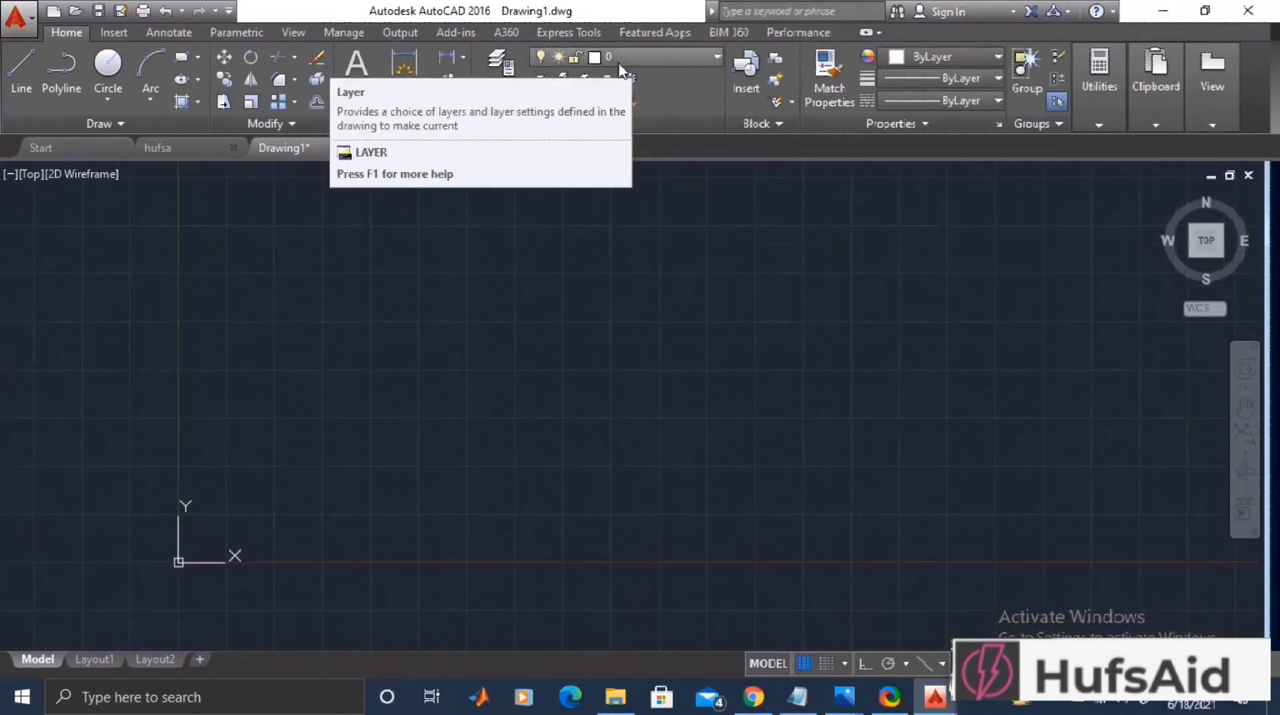
pyautogui.click(115, 32)
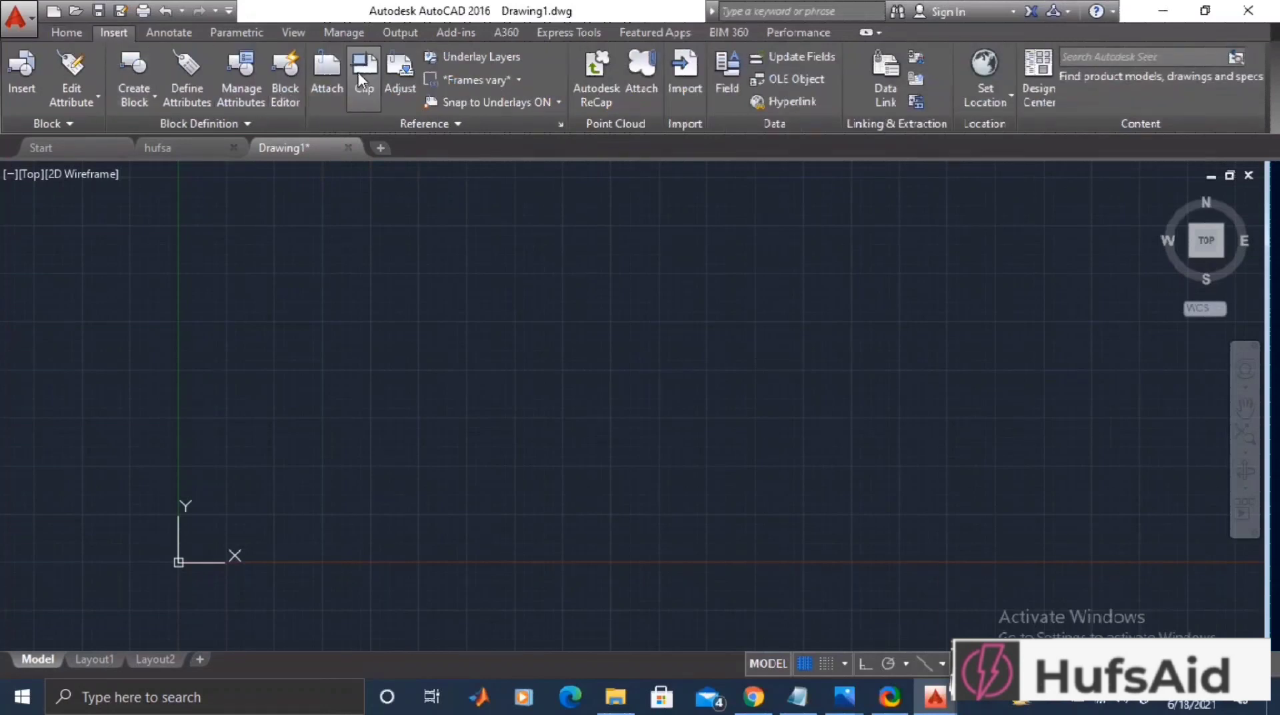
pyautogui.click(314, 68)
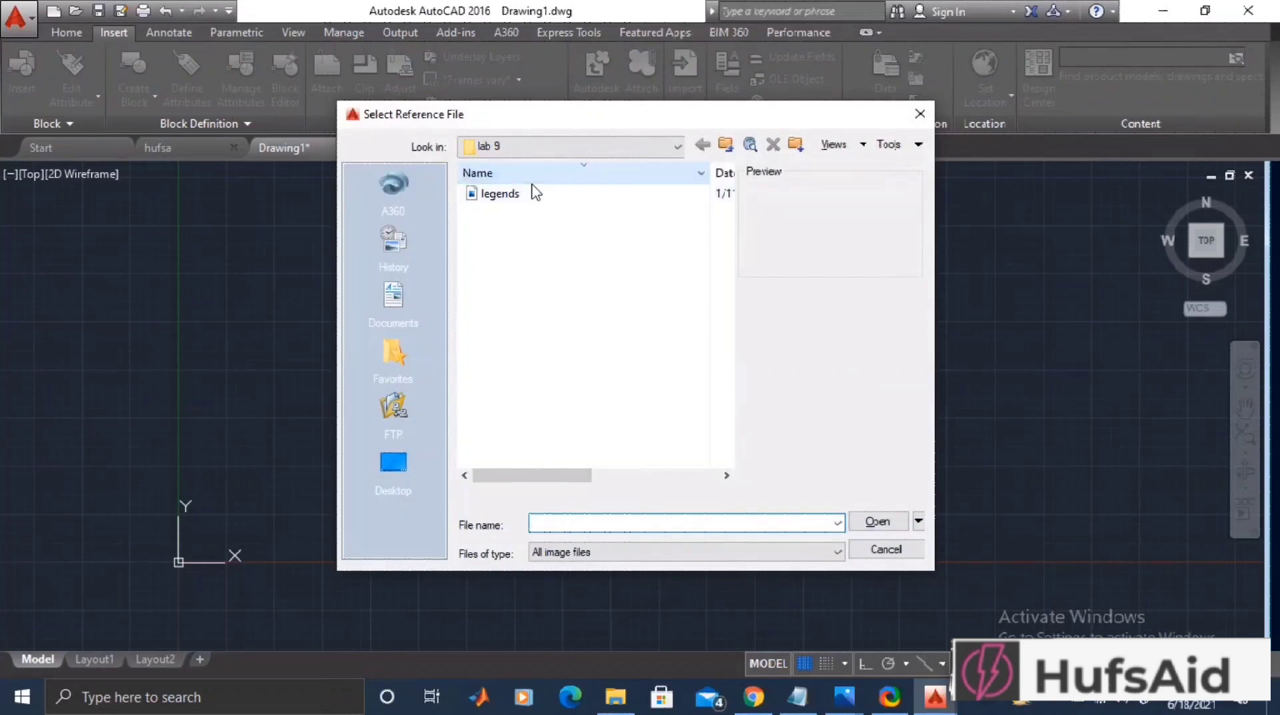
pyautogui.click(532, 200)
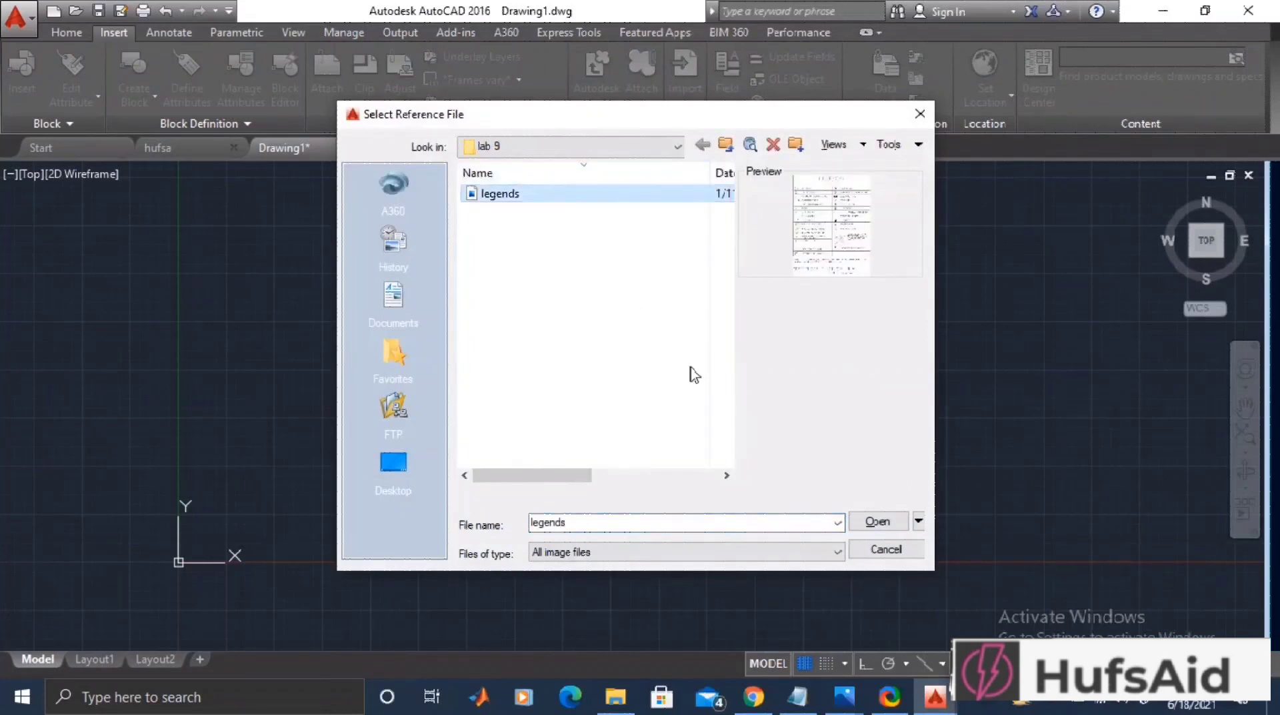
pyautogui.click(877, 524)
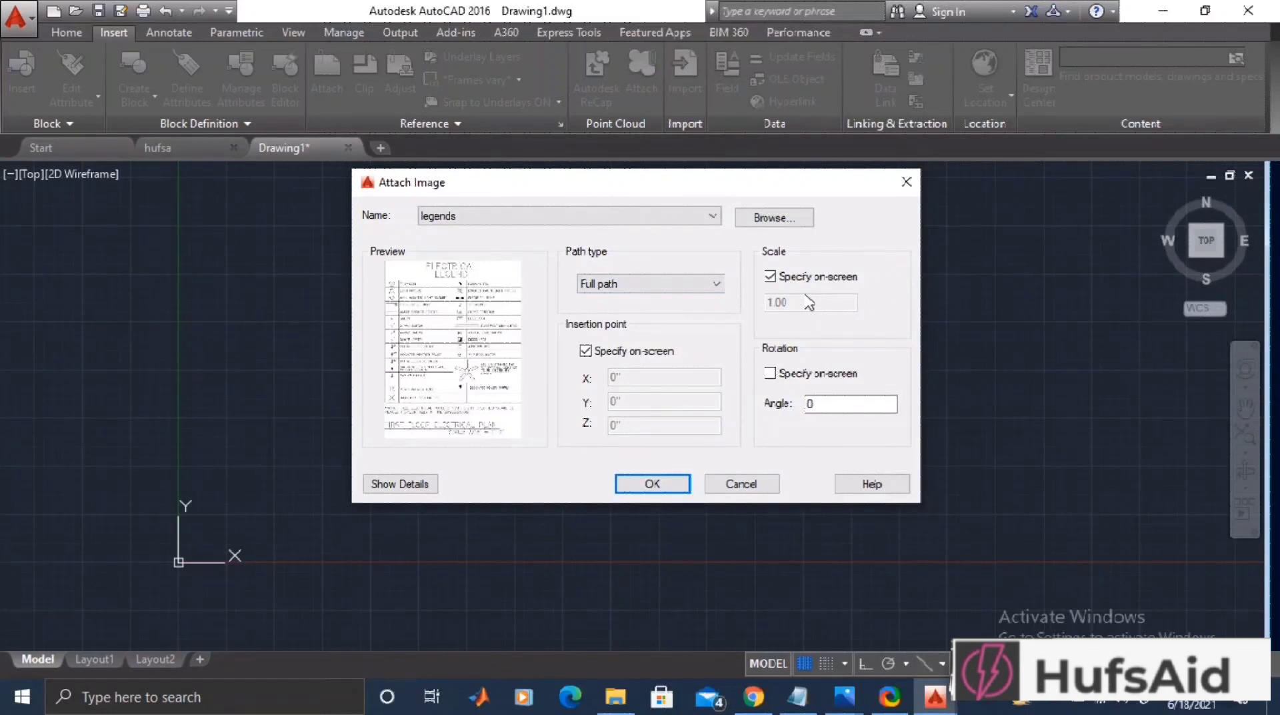
pyautogui.click(652, 482)
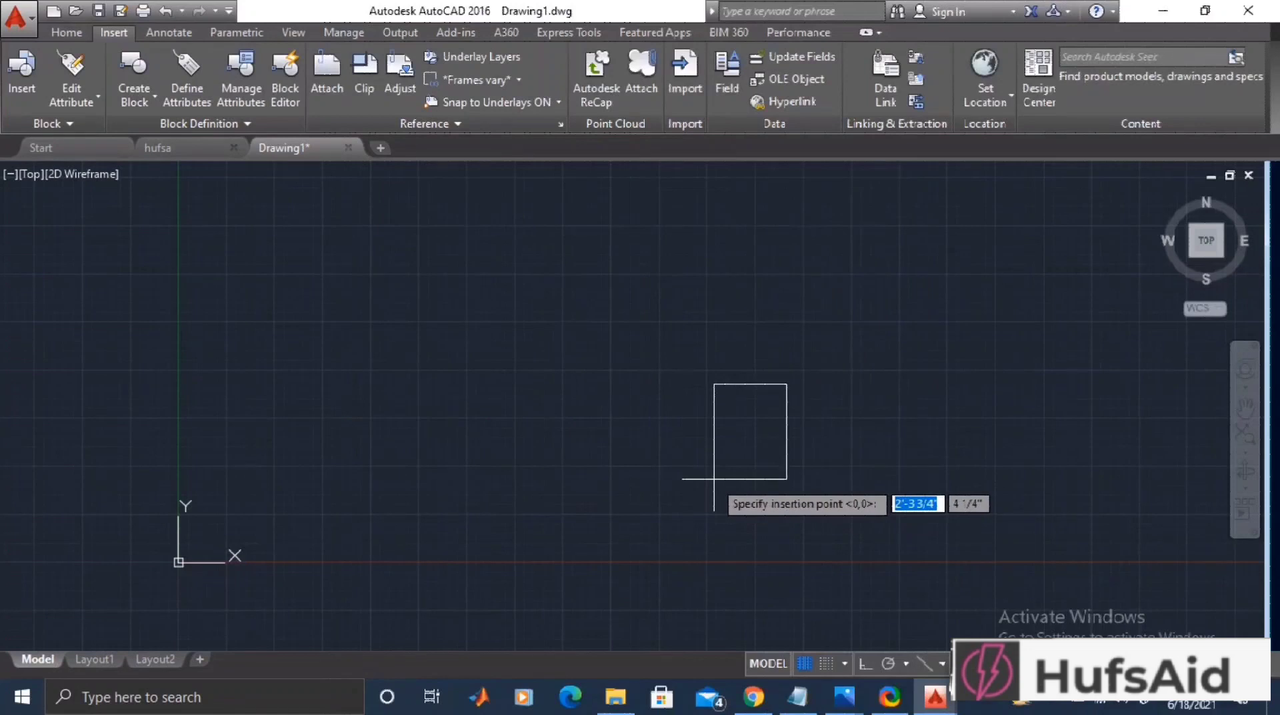
# Place the legend image at the origin 0,0 and scale it up about ten times.
pyautogui.write('0')
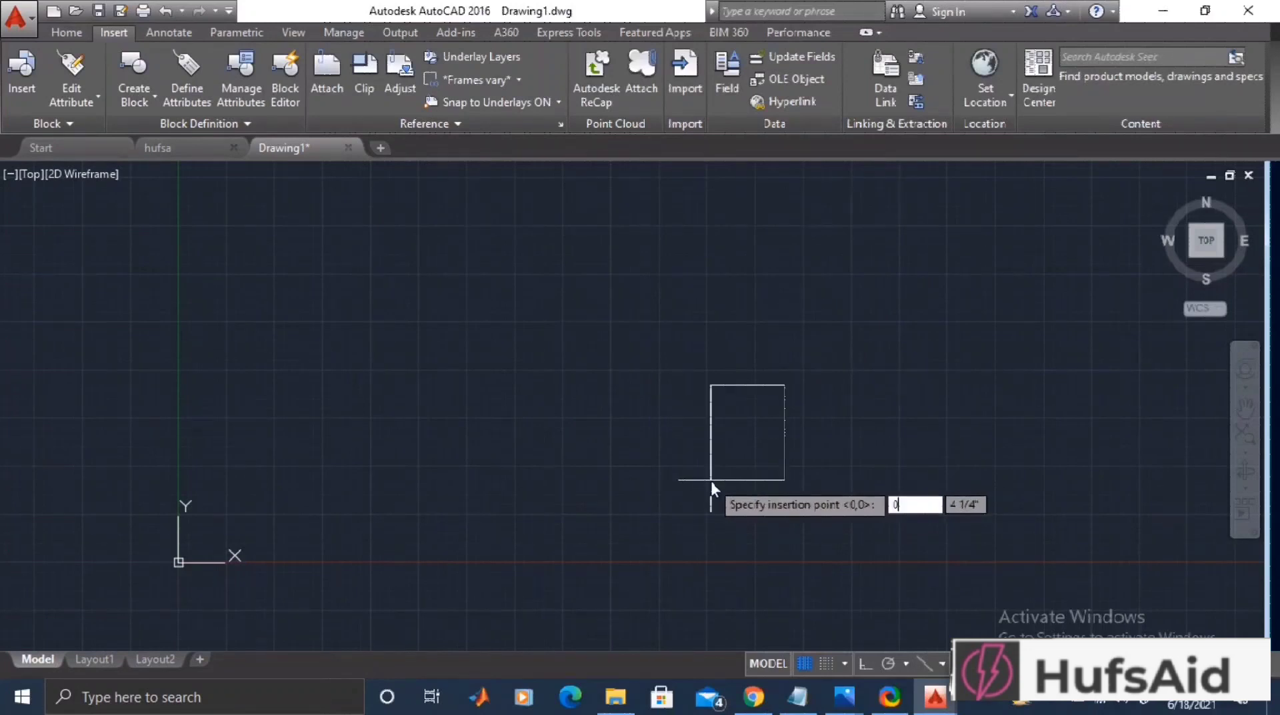
pyautogui.press('Tab')
pyautogui.write('0')
pyautogui.press('Return')
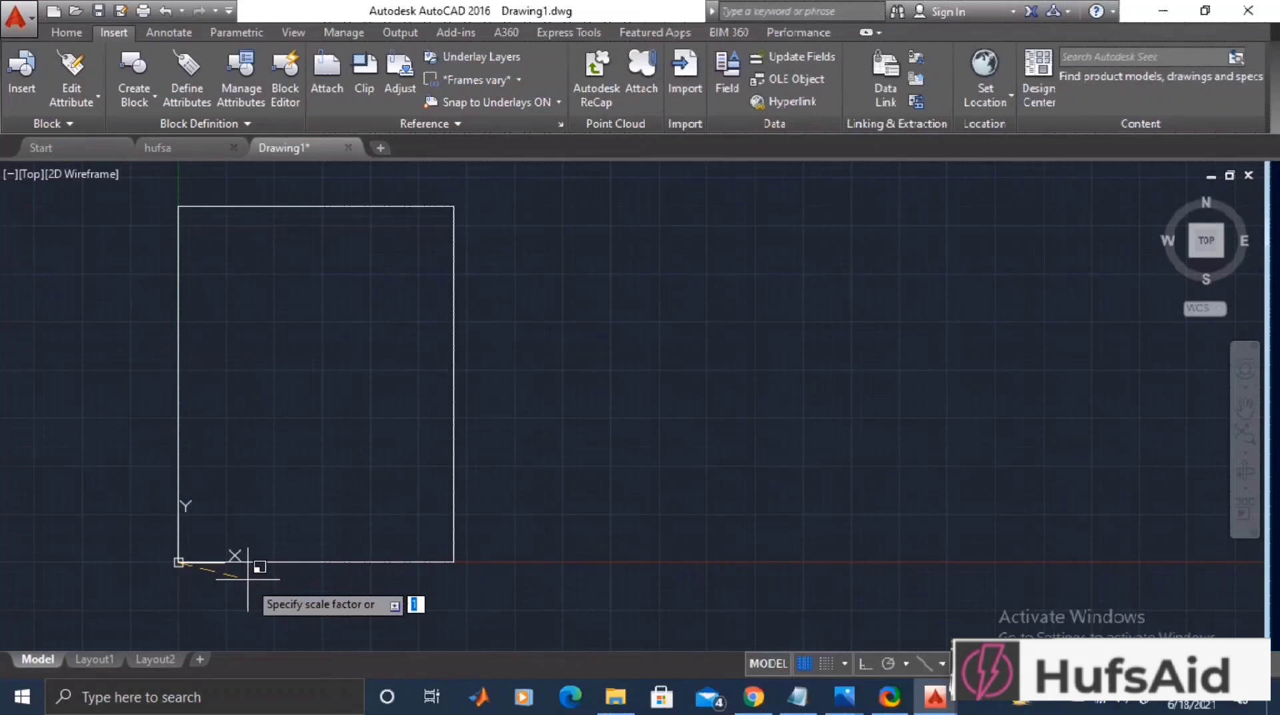
pyautogui.write('0')
pyautogui.press('Return')
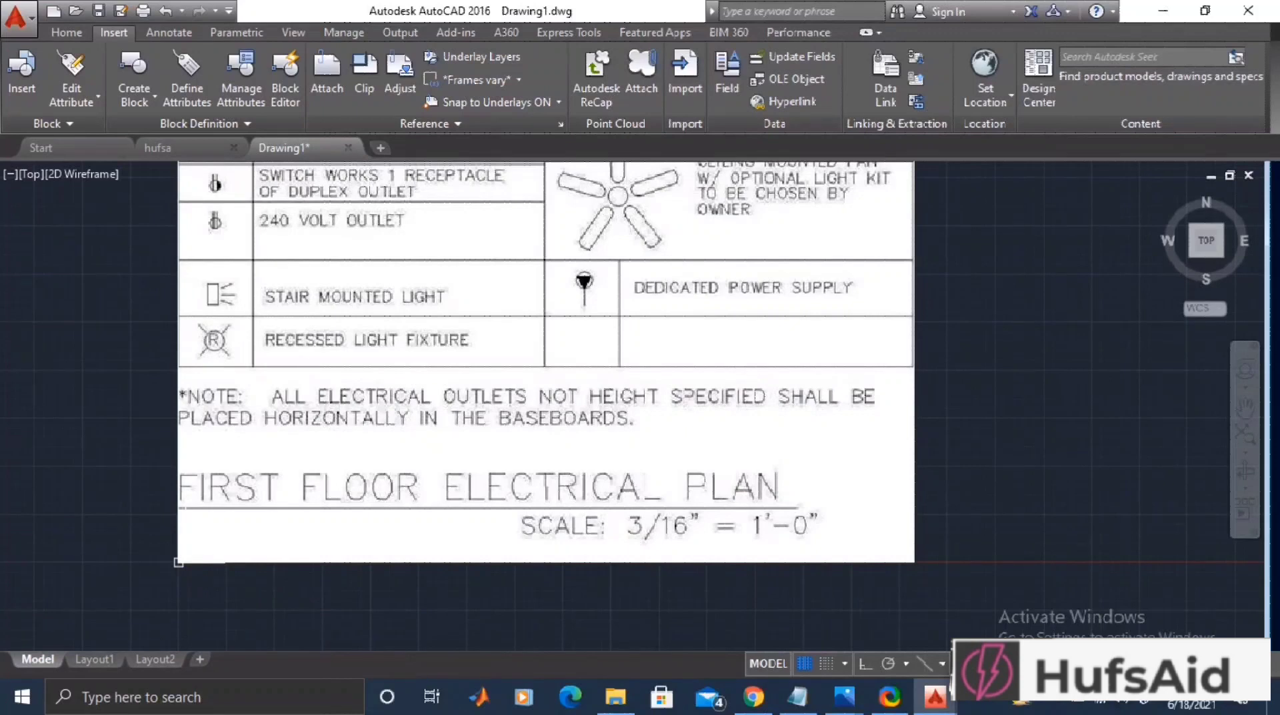
# Set the fade of the attached legend image to 79.
pyautogui.scroll(3, 1008, 471)
pyautogui.scroll(-5, 840, 367)
pyautogui.scroll(5, 996, 296)
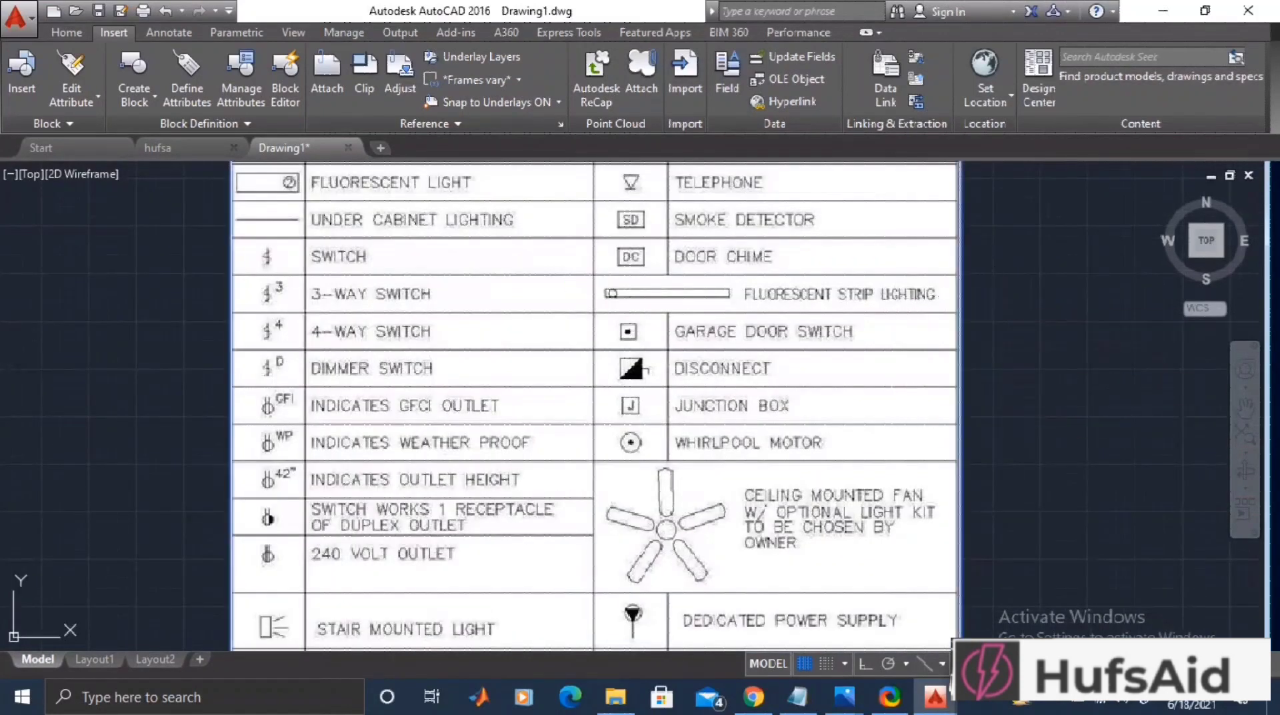
pyautogui.click(958, 328)
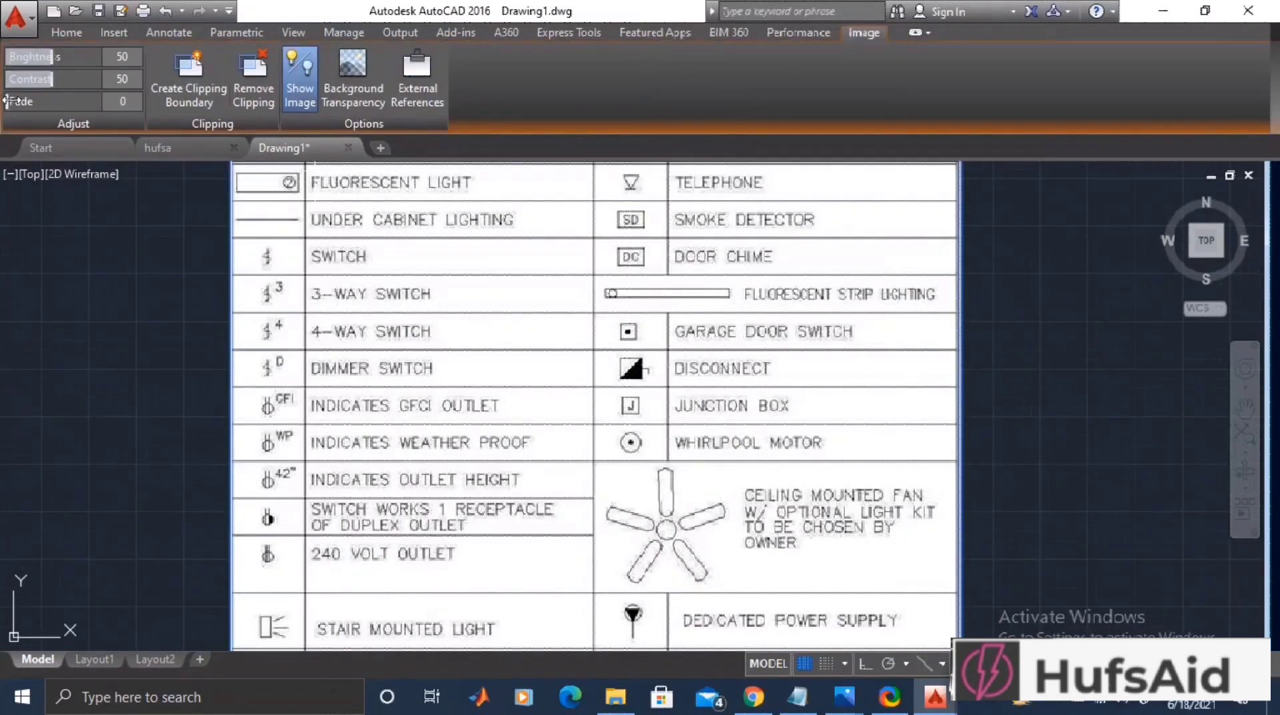
pyautogui.moveTo(19, 101); pyautogui.dragTo(133, 105)
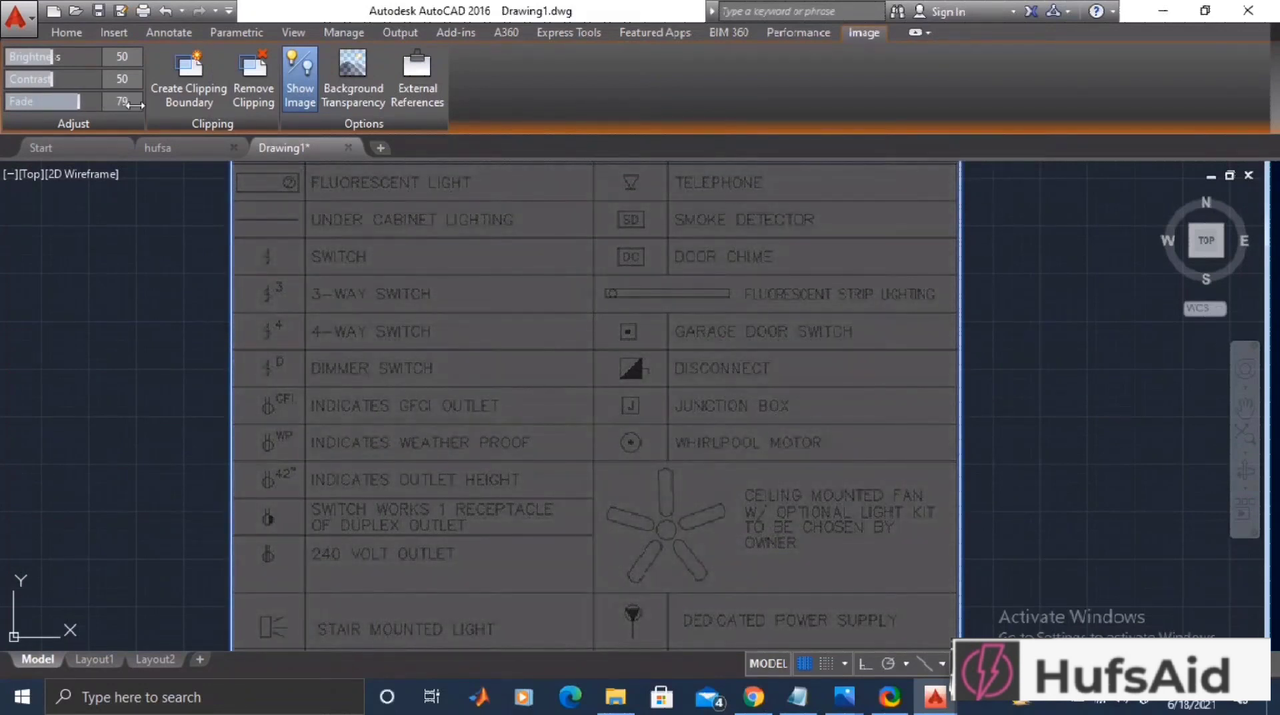
pyautogui.moveTo(590, 334); pyautogui.dragTo(600, 501, button='middle')
pyautogui.moveTo(397, 306); pyautogui.dragTo(428, 357, button='middle')
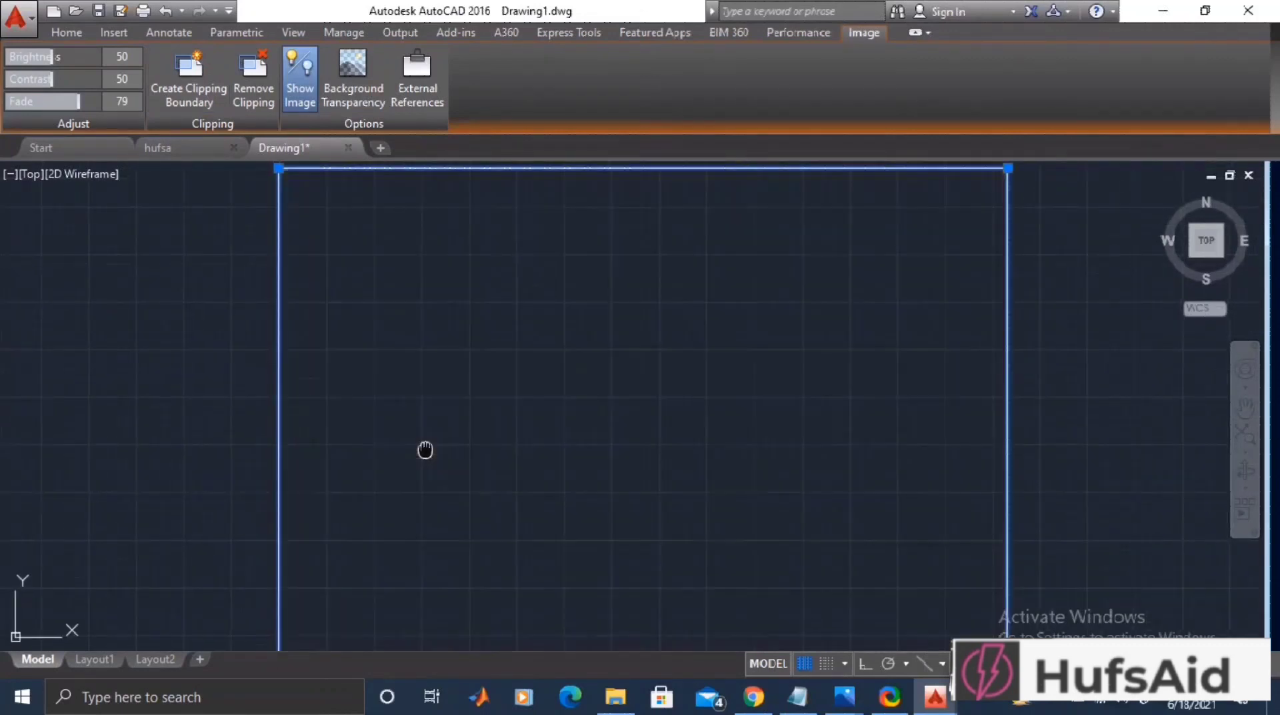
pyautogui.moveTo(423, 449); pyautogui.dragTo(444, 407, button='middle')
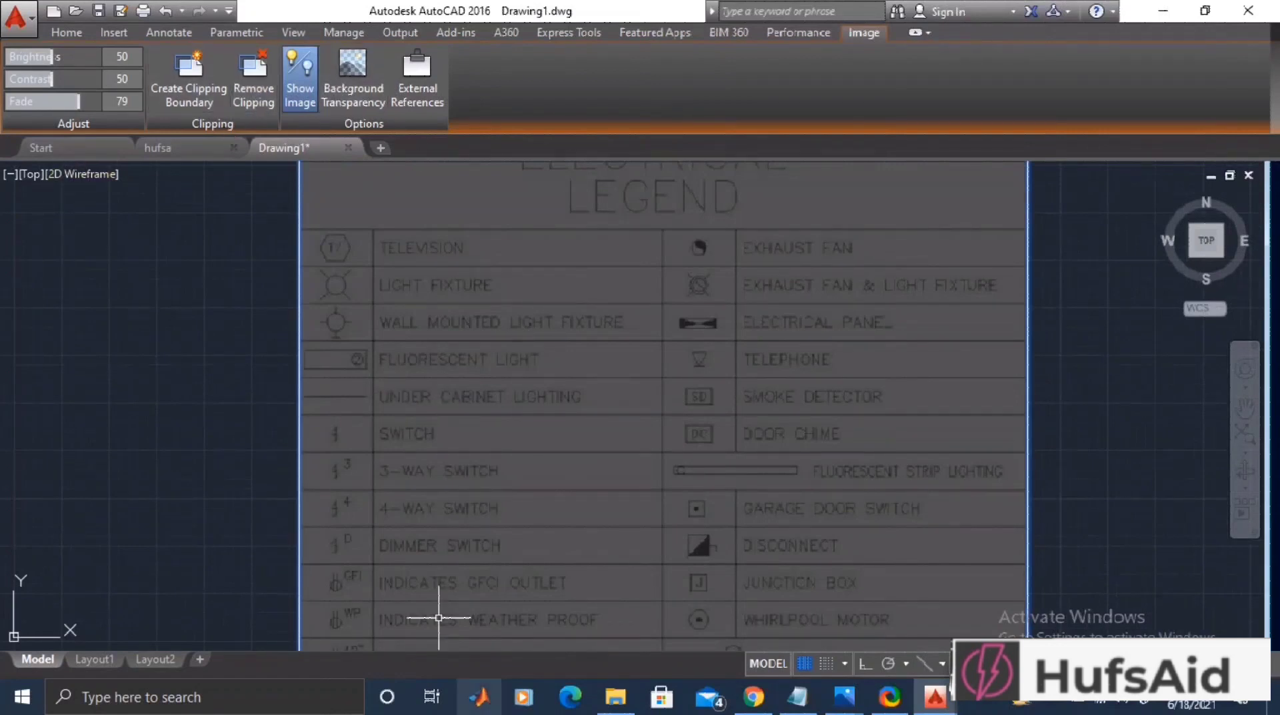
pyautogui.scroll(2, 389, 315)
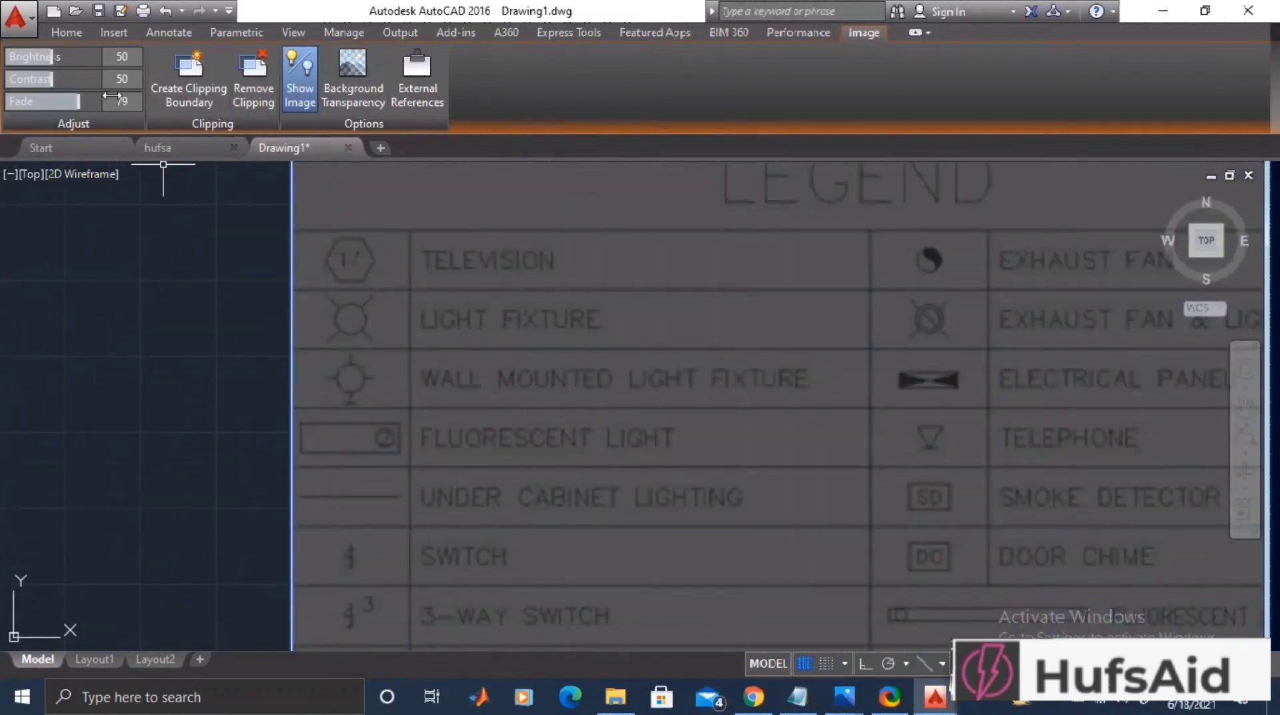
pyautogui.press('Escape')
# Trace the closed hexagon outline of the television symbol with lines over the legend image.
pyautogui.write('LO')
pyautogui.press('BackSpace')
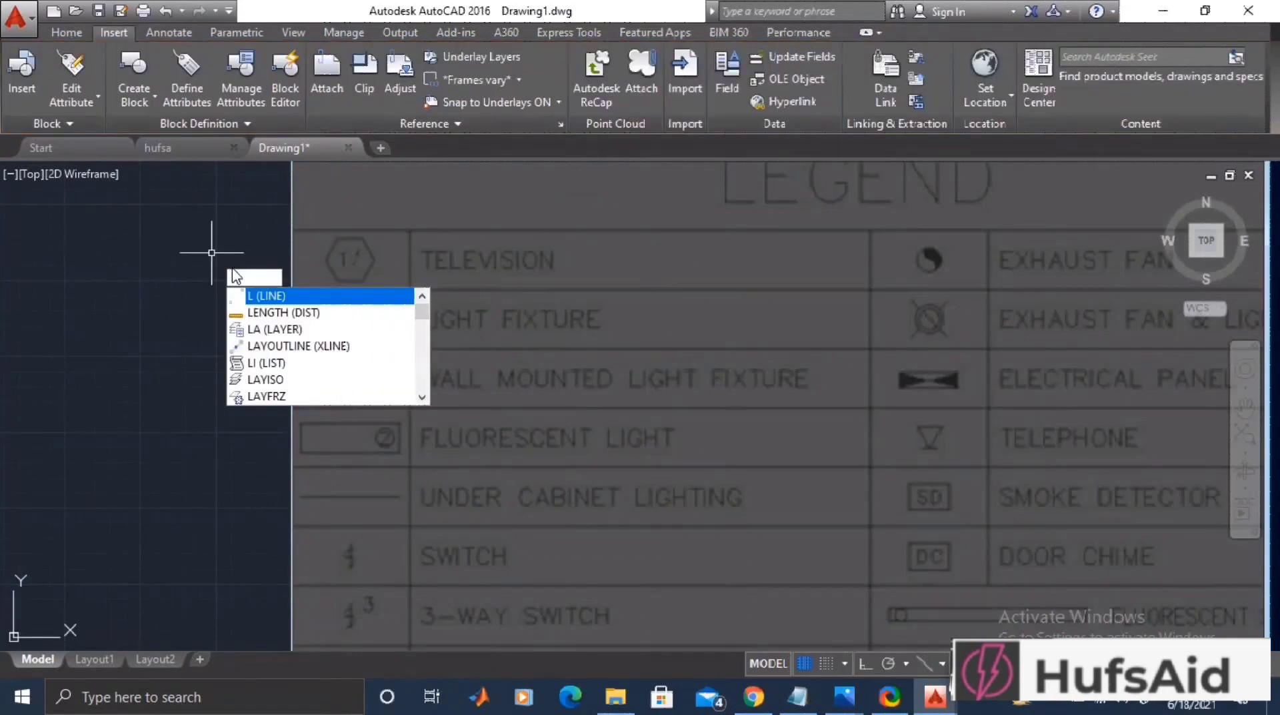
pyautogui.press('Return')
pyautogui.scroll(4, 367, 280)
pyautogui.click(314, 179)
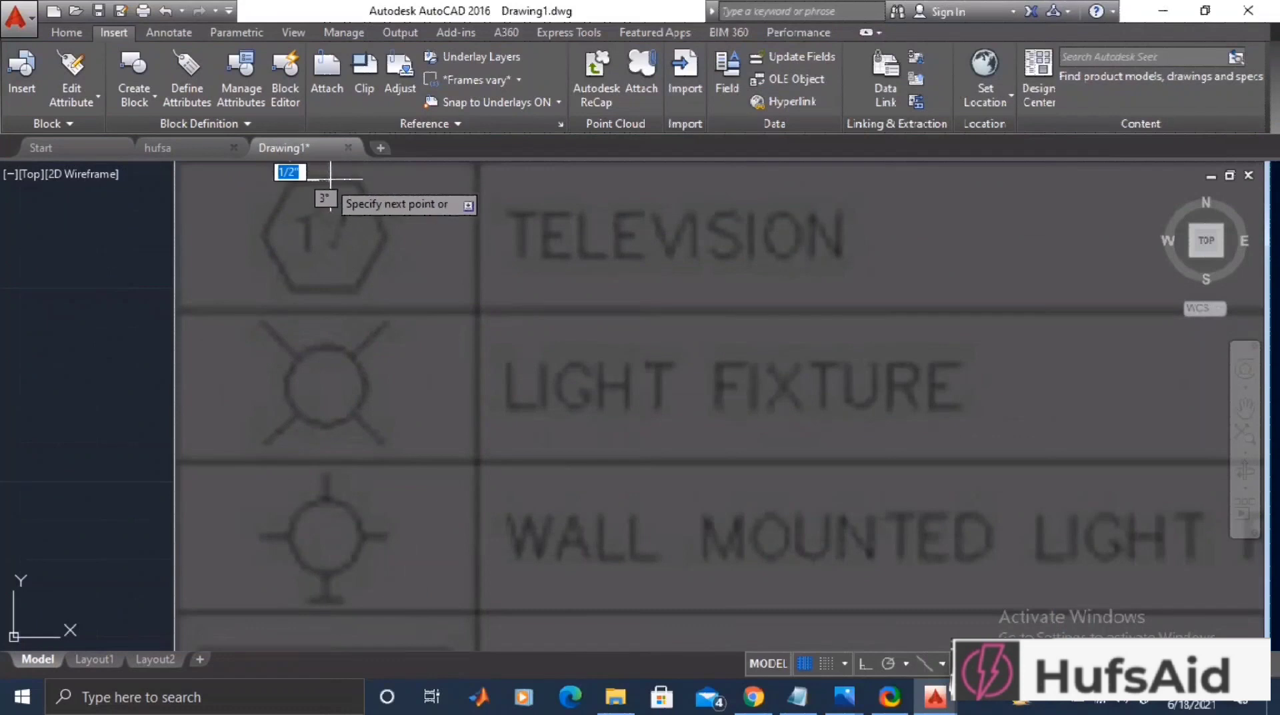
pyautogui.click(867, 663)
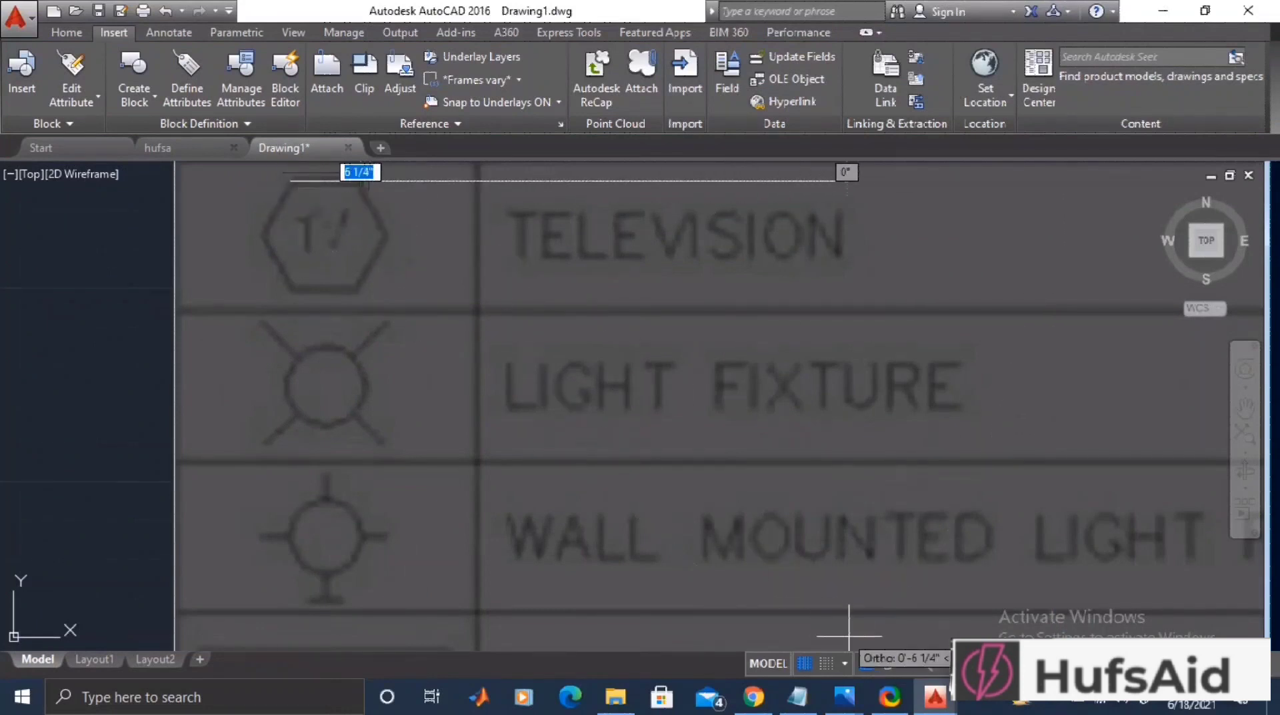
pyautogui.click(360, 180)
pyautogui.click(387, 229)
pyautogui.click(358, 294)
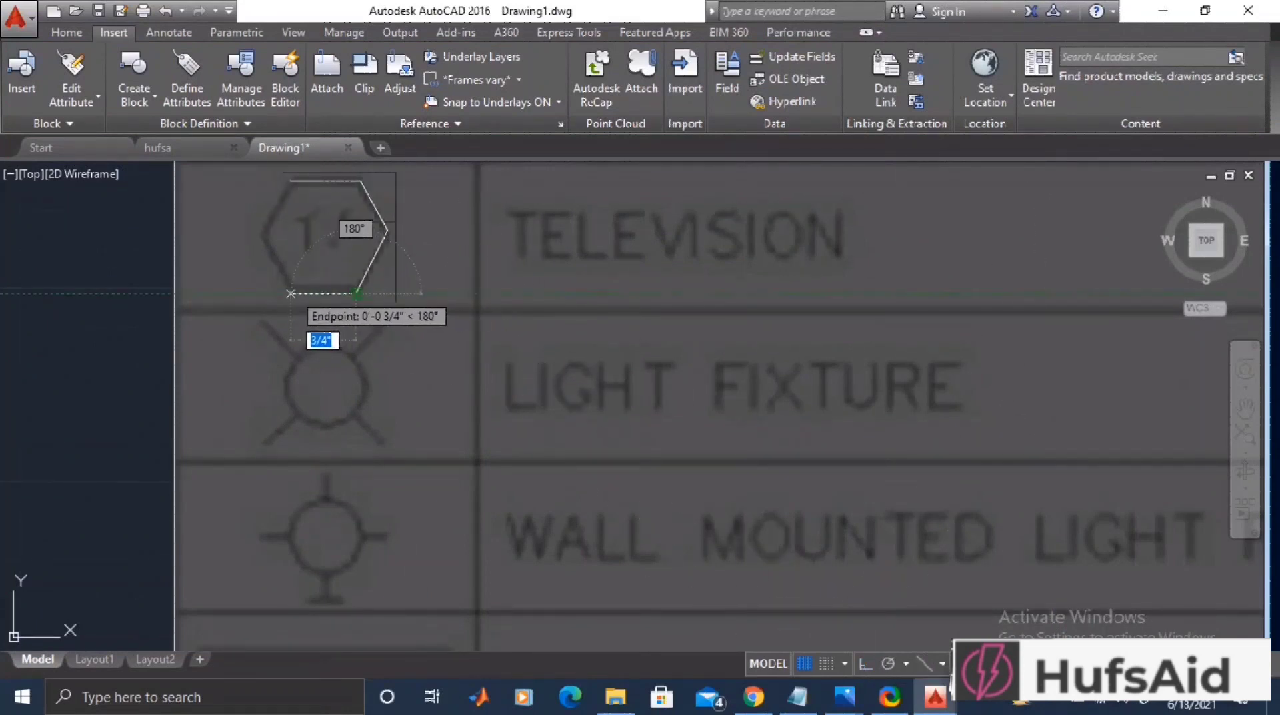
pyautogui.click(290, 294)
pyautogui.click(264, 237)
pyautogui.click(291, 180)
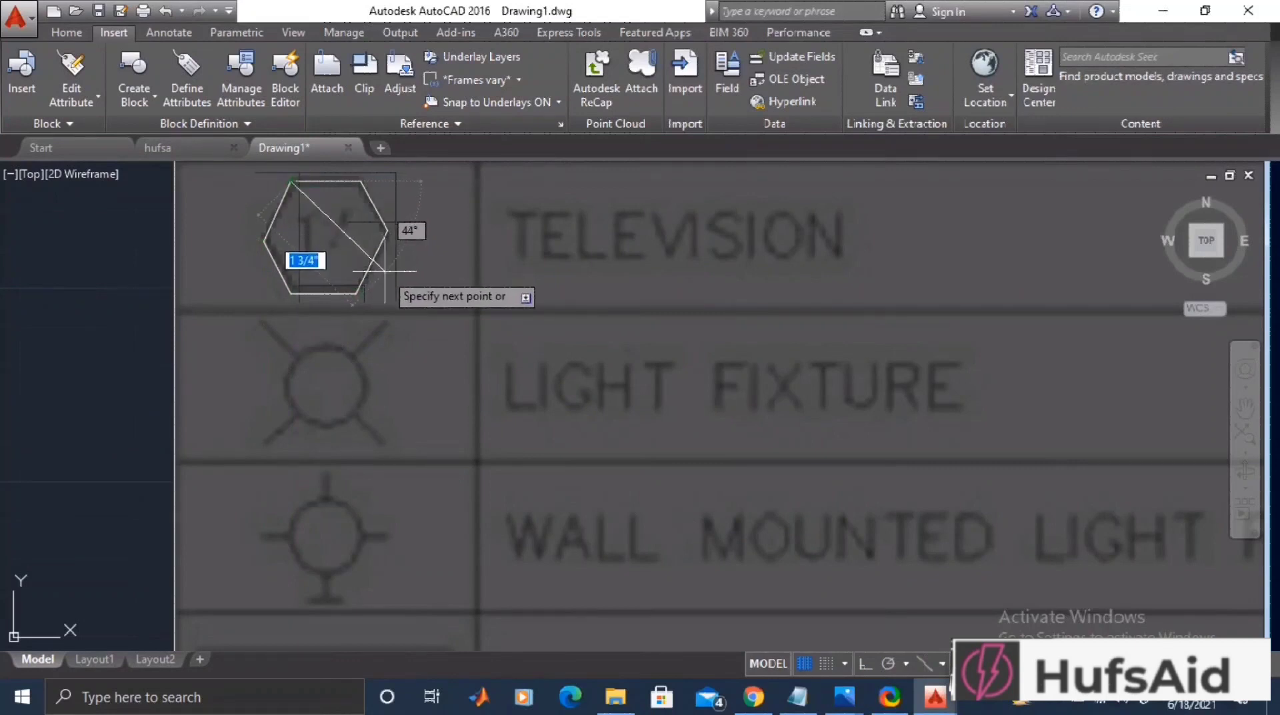
pyautogui.press('Escape')
# Trace the letters TV inside the hexagon with lines.
pyautogui.write('l')
pyautogui.press('Return')
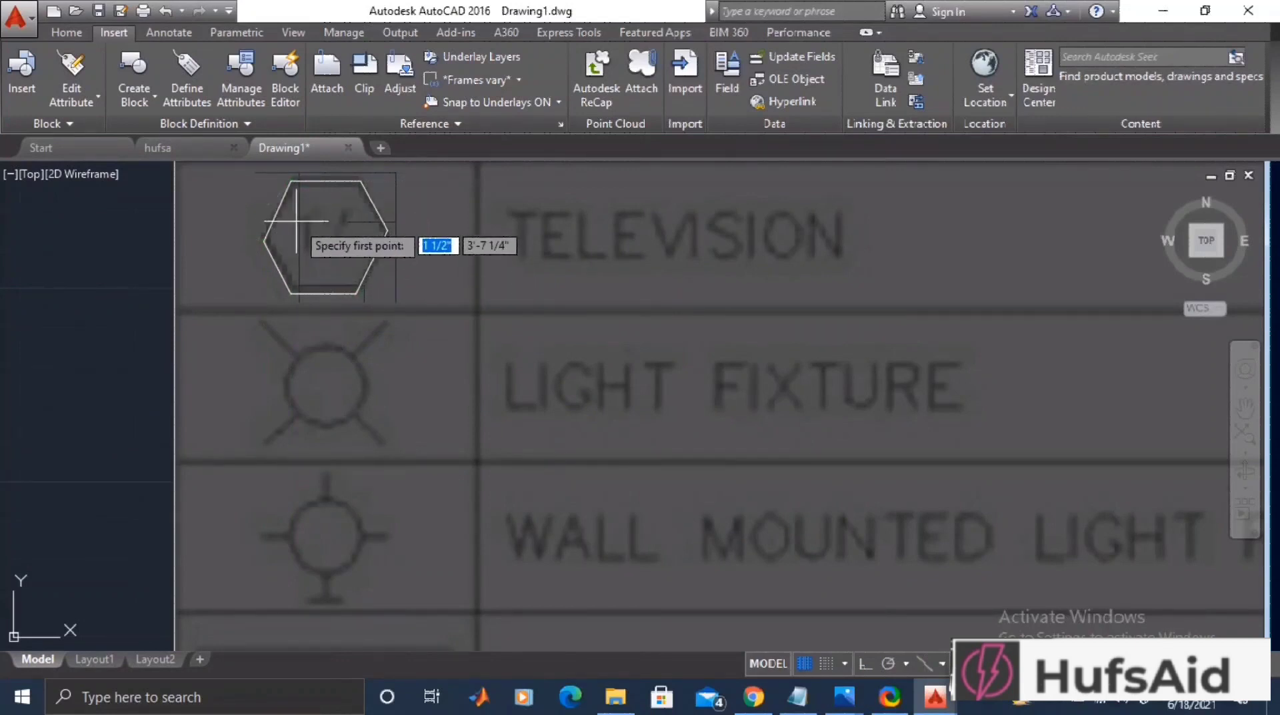
pyautogui.click(319, 209)
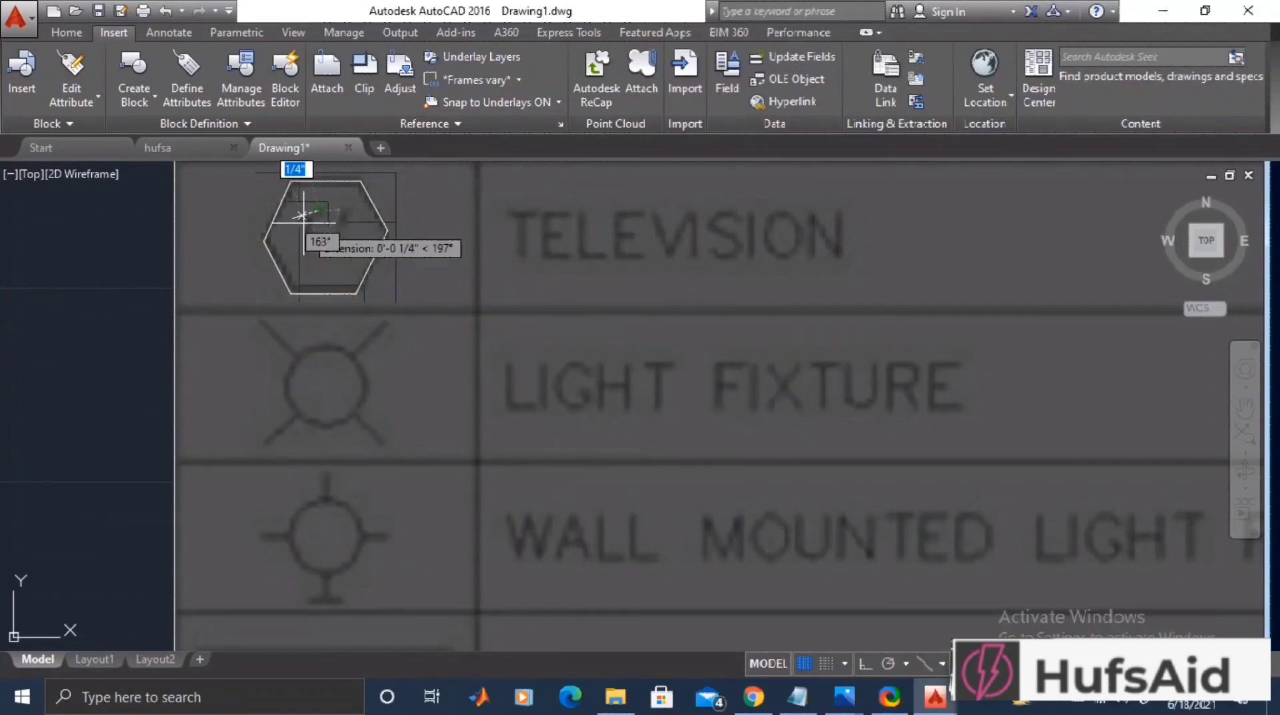
pyautogui.click(291, 218)
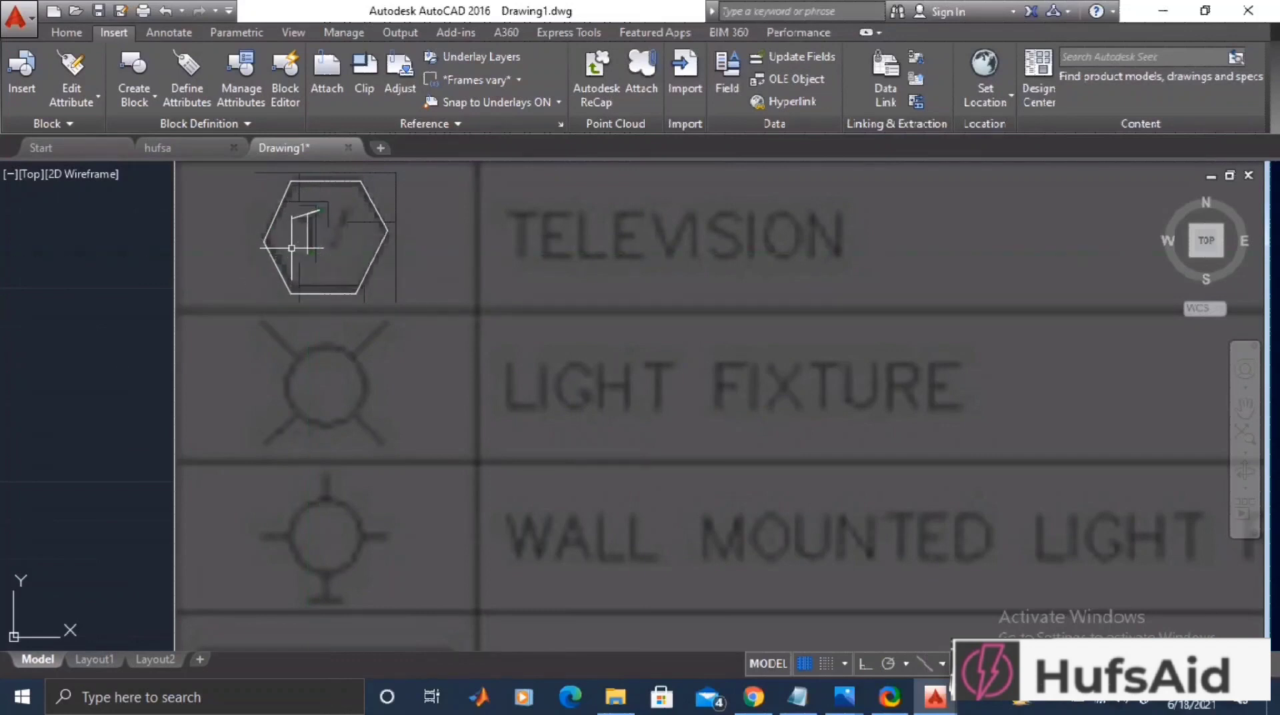
pyautogui.press('Return')
pyautogui.click(319, 210)
pyautogui.click(333, 254)
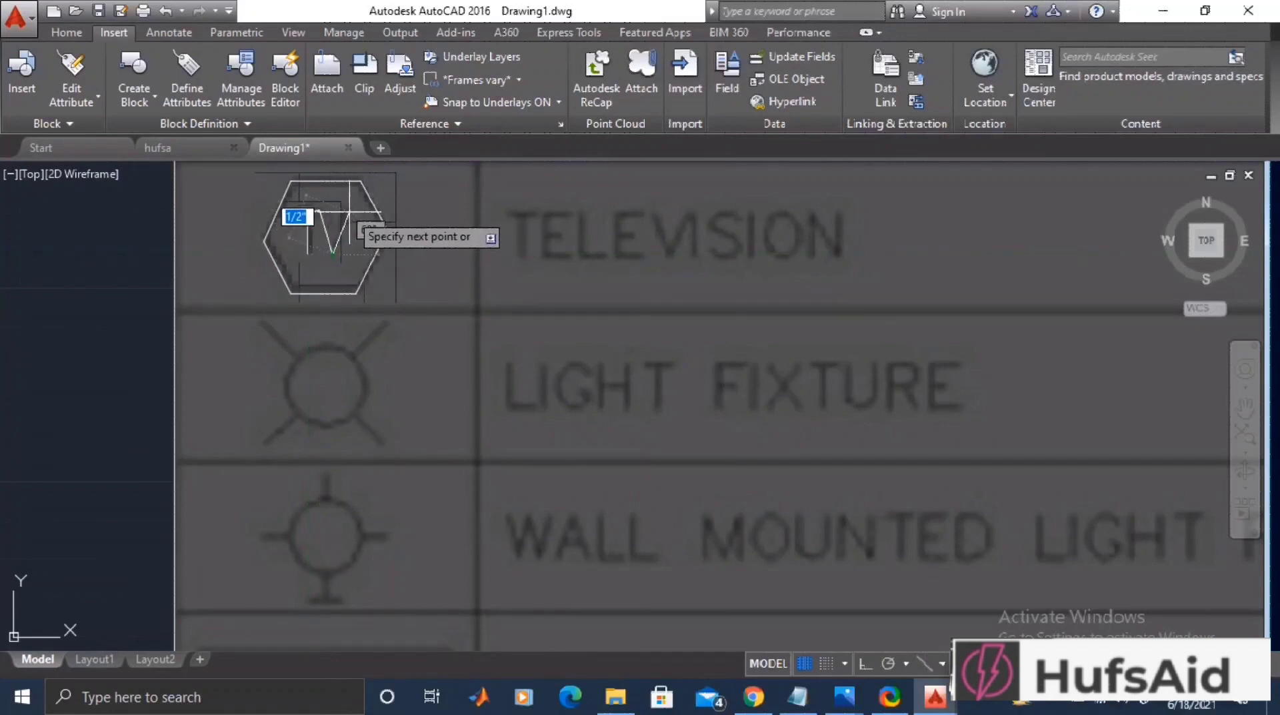
pyautogui.click(350, 182)
pyautogui.press('Return')
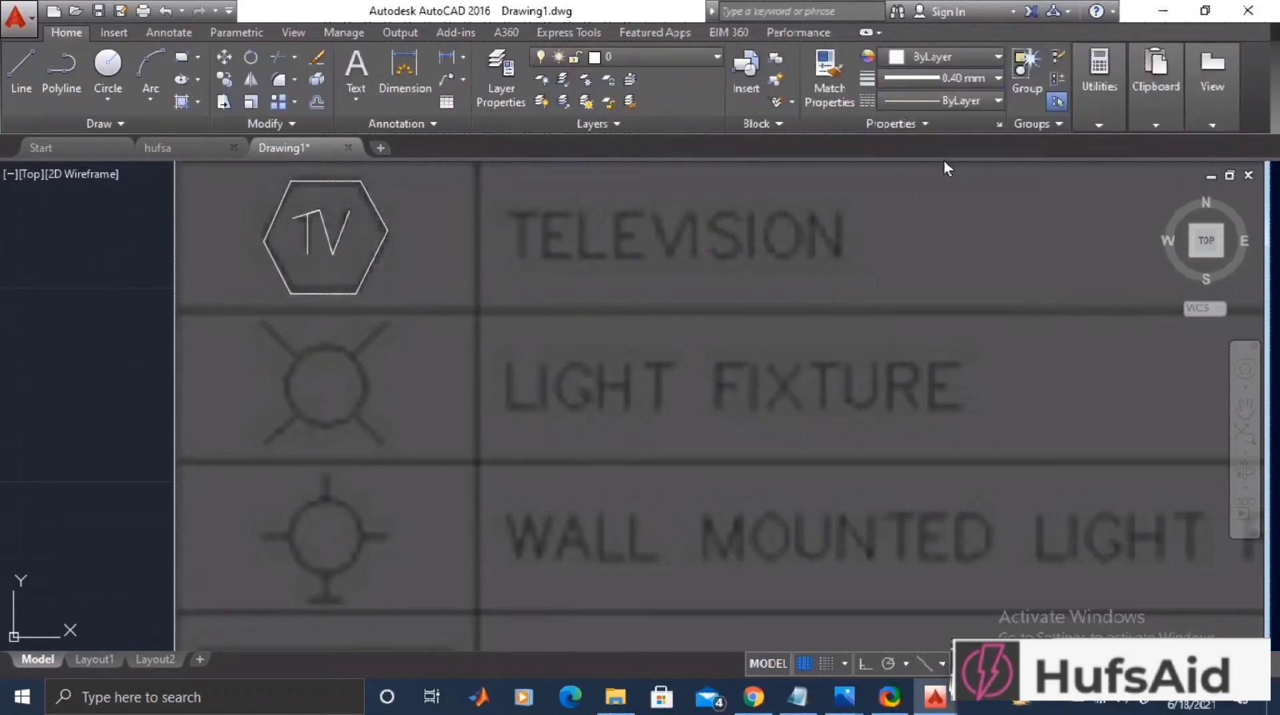
# Set the lineweight of the television symbol's hexagon and letters to 0.40 mm.
pyautogui.click(445, 186)
pyautogui.click(225, 292)
pyautogui.click(1100, 87)
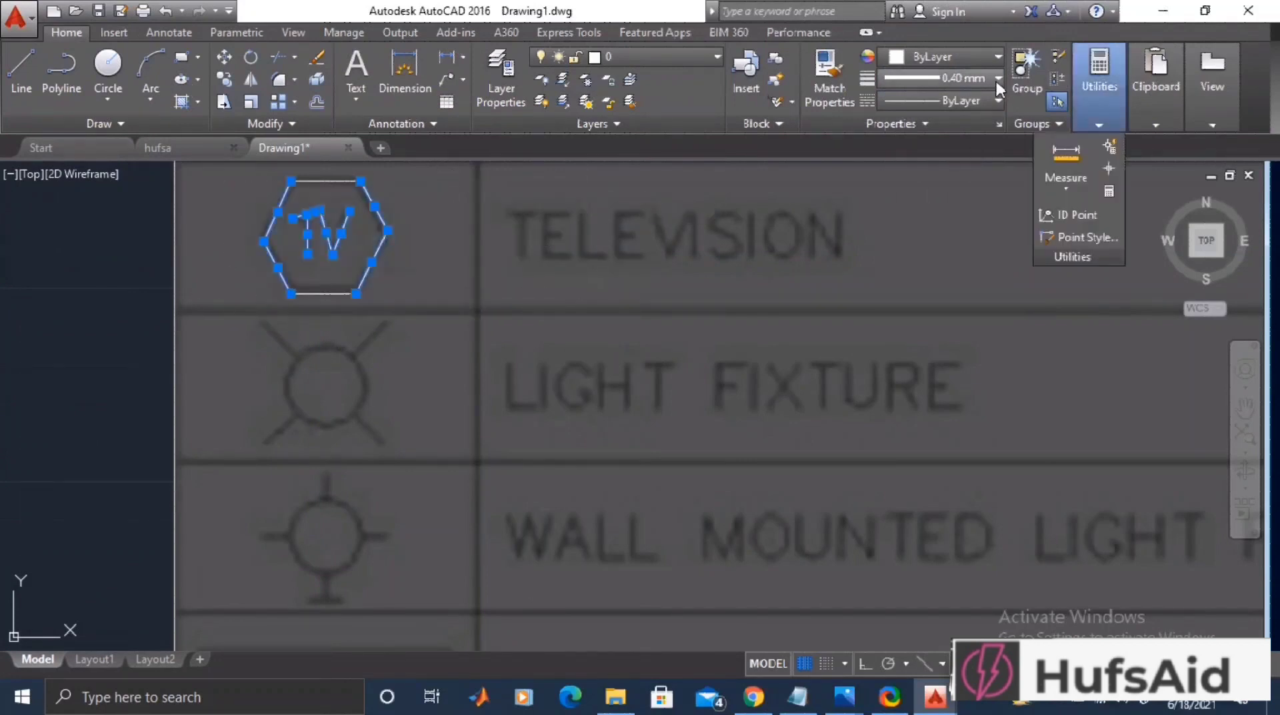
pyautogui.click(999, 79)
pyautogui.click(998, 79)
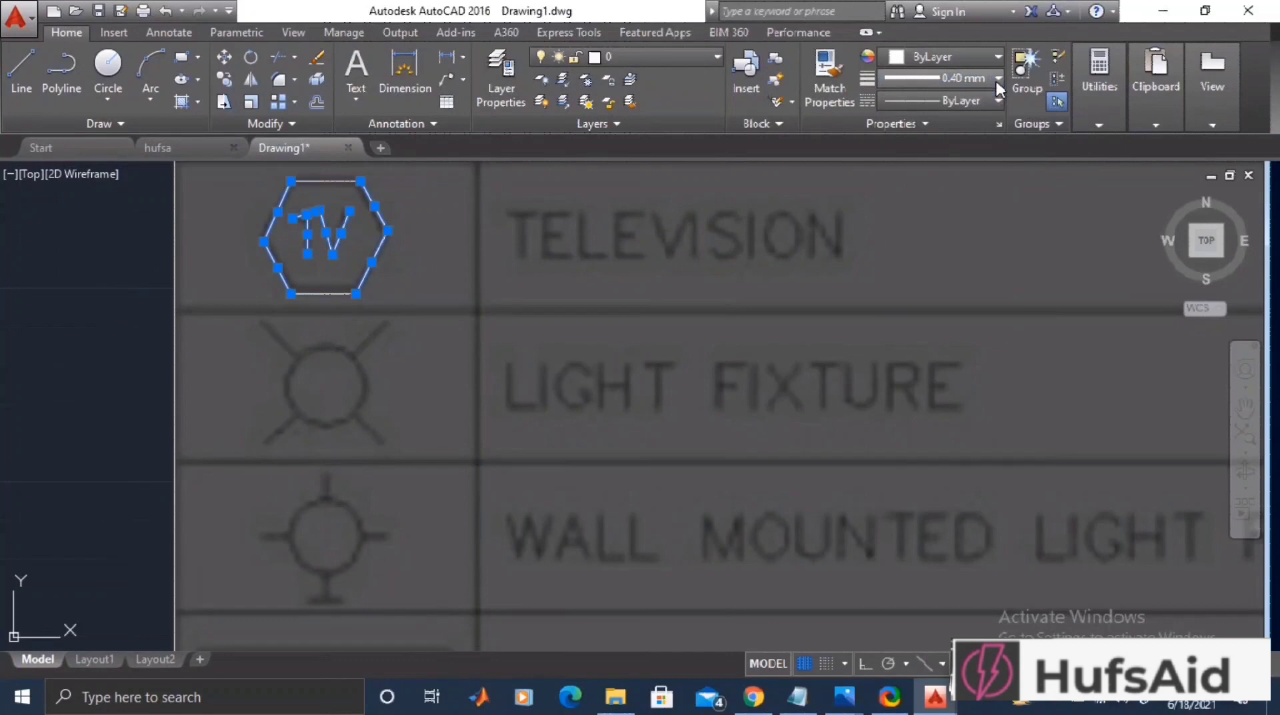
pyautogui.click(999, 79)
pyautogui.click(948, 324)
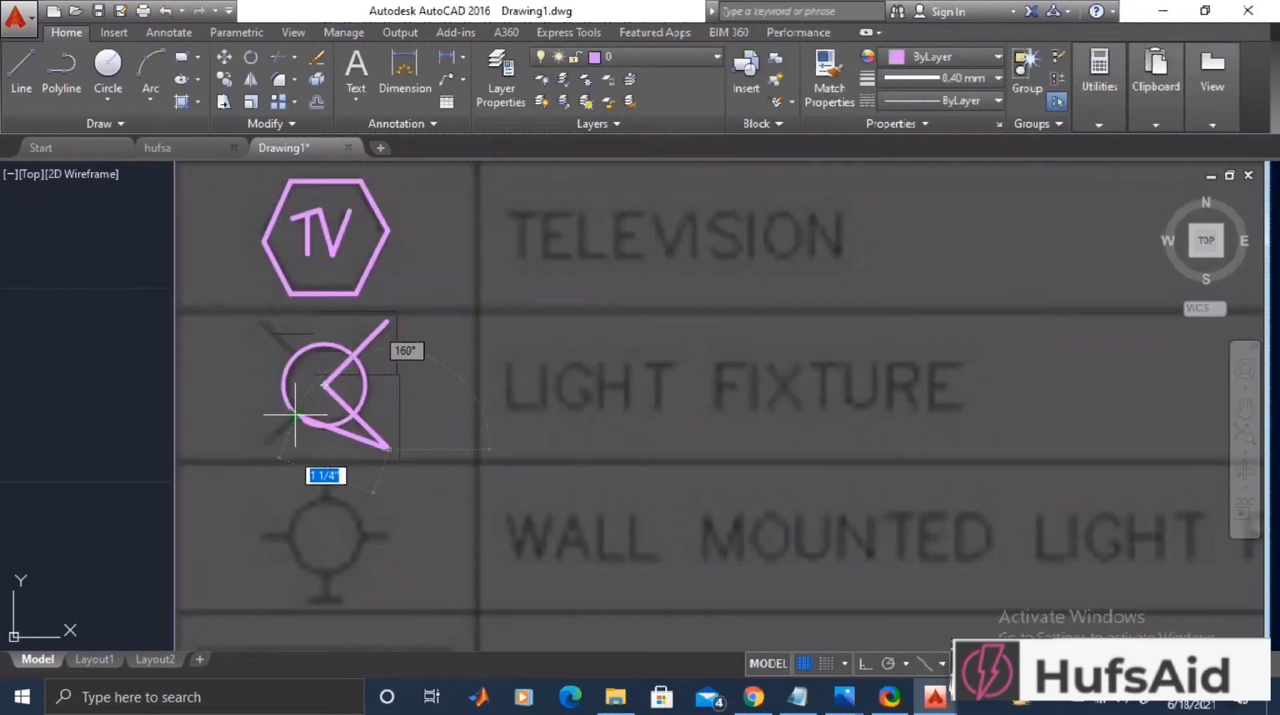
# Complete the crossing diagonals of the light fixture symbol and trim the segments inside its circle.
pyautogui.click(267, 443)
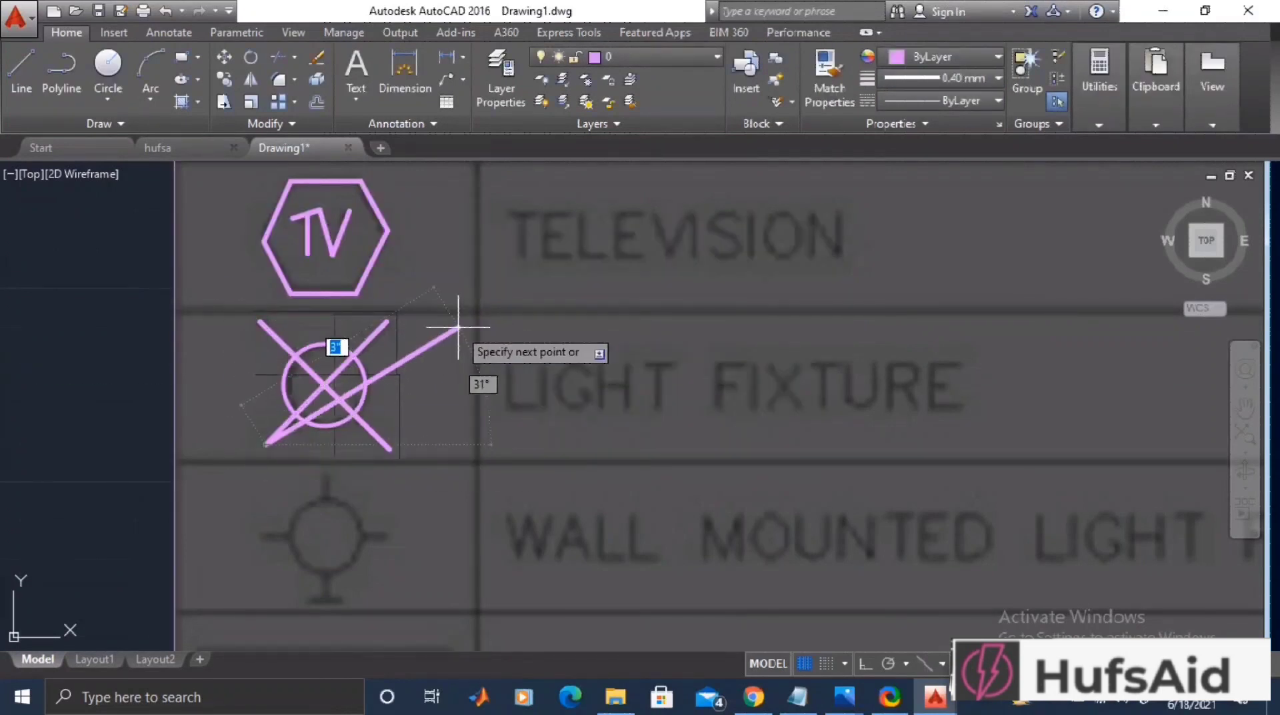
pyautogui.press('Escape')
pyautogui.write('tr')
pyautogui.press('Return')
pyautogui.click(365, 396)
pyautogui.press('Return')
pyautogui.click(319, 392)
pyautogui.click(339, 399)
# Trace the wall mounted light fixture symbol's circle, its vertical line and the short base line over the legend image.
pyautogui.moveTo(398, 521); pyautogui.dragTo(423, 421, button='middle')
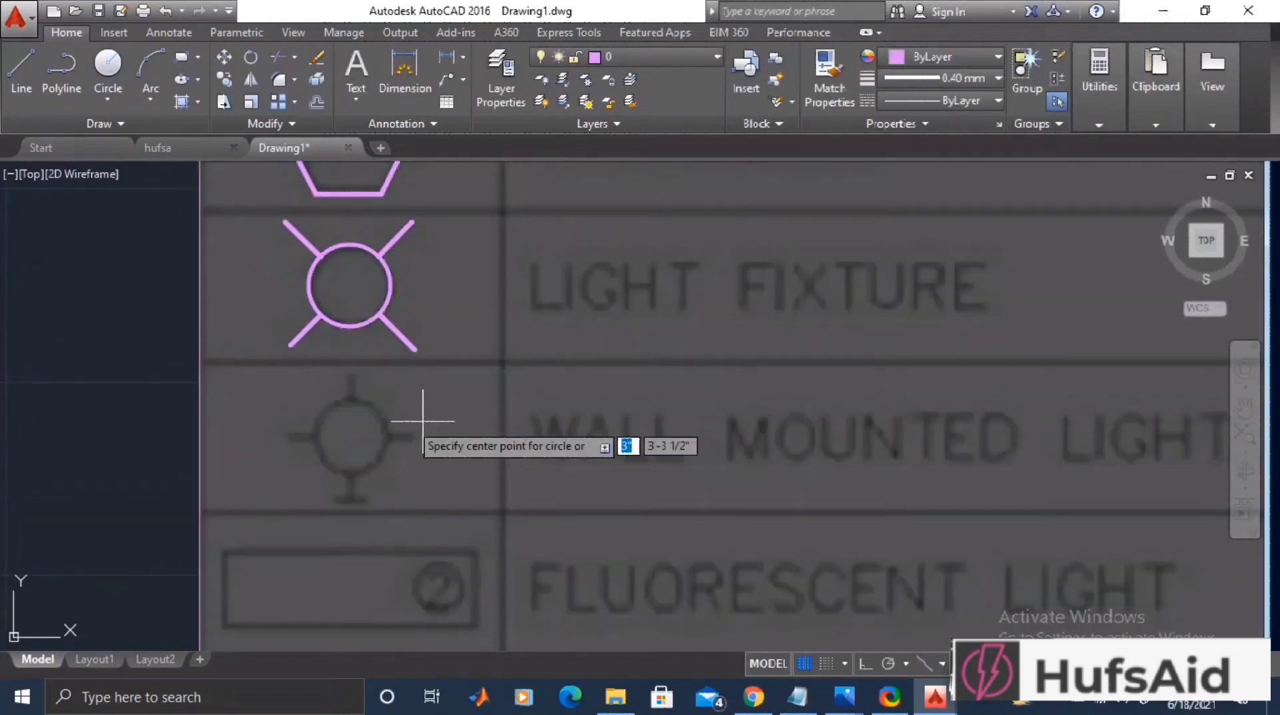
pyautogui.click(352, 434)
pyautogui.click(387, 454)
pyautogui.press('l')
pyautogui.press('Return')
pyautogui.click(352, 374)
pyautogui.click(352, 500)
pyautogui.click(329, 500)
pyautogui.click(377, 501)
pyautogui.press('Escape')
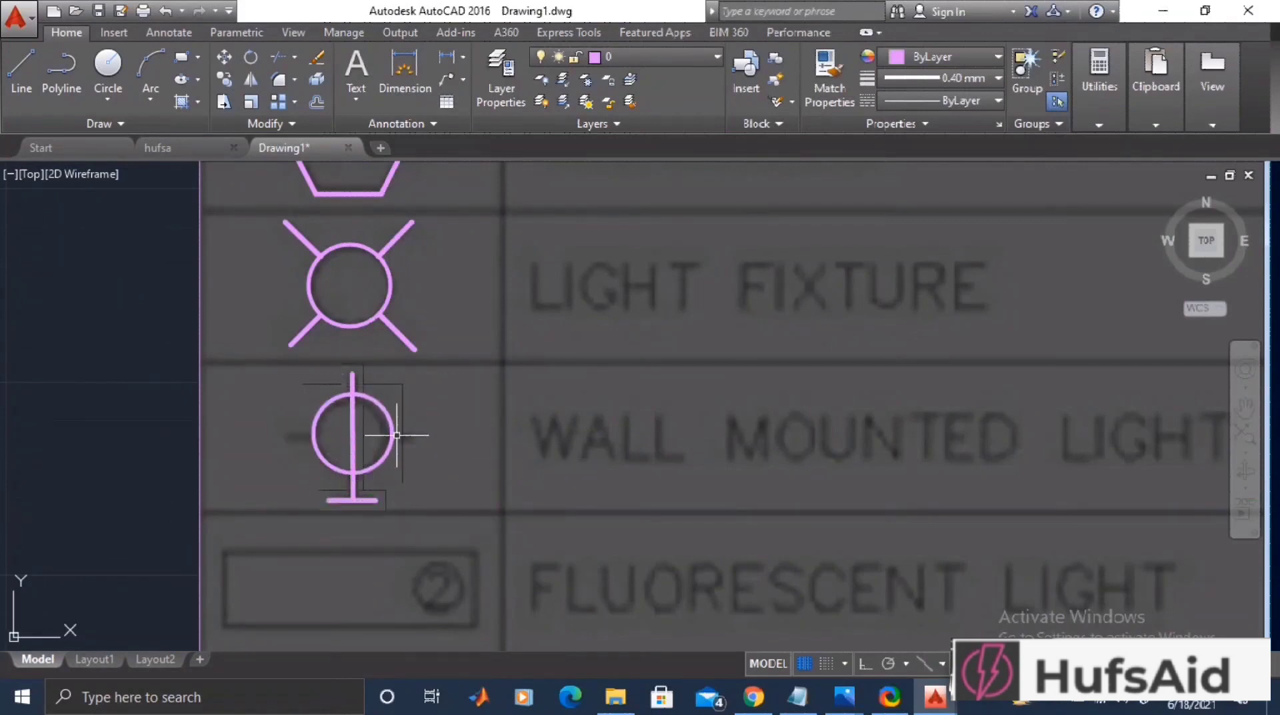
# Draw a straight horizontal line through the circle of the wall mounted light fixture symbol with Ortho on.
pyautogui.press('l')
pyautogui.press('Return')
pyautogui.click(286, 434)
pyautogui.press('F8')
pyautogui.click(415, 451)
pyautogui.press('Escape')
# Trim the horizontal and vertical line segments inside the circle of the wall mounted light fixture symbol.
pyautogui.press('t')
pyautogui.press('r')
pyautogui.press('Return')
pyautogui.click(336, 470)
pyautogui.press('Return')
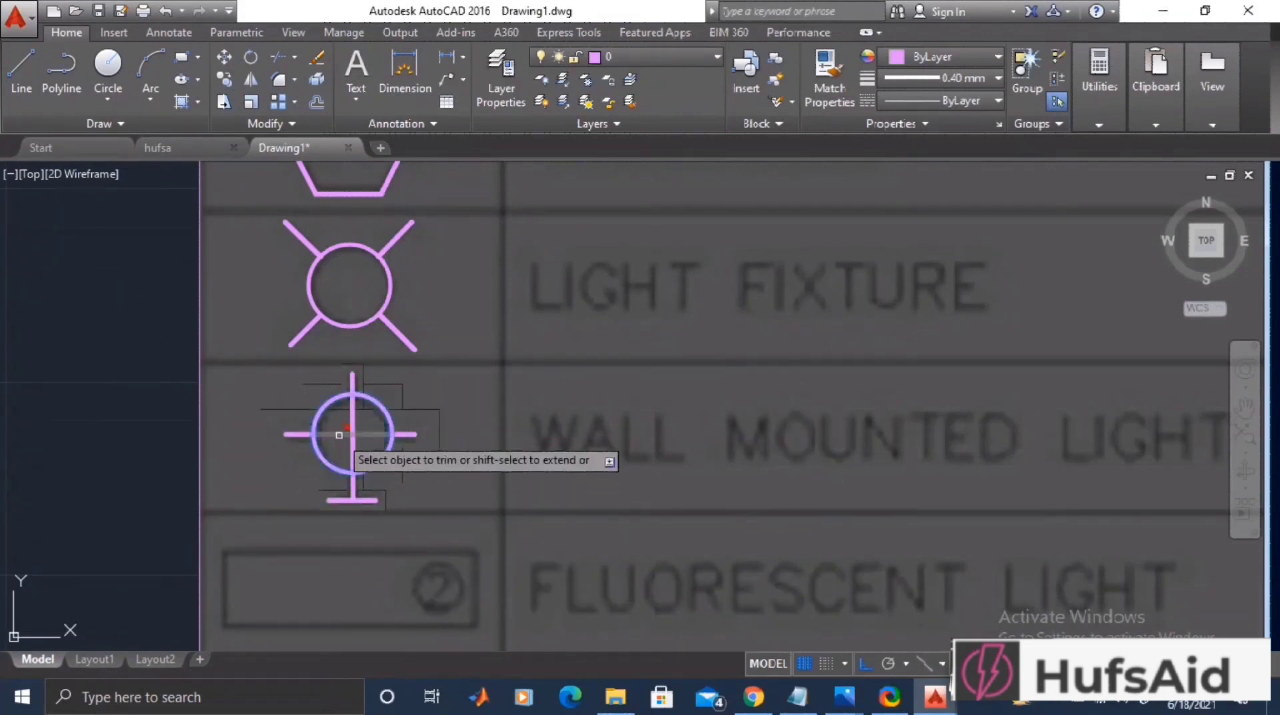
pyautogui.click(339, 434)
pyautogui.click(353, 441)
# Trace the under cabinet lighting symbol with a single horizontal line over the legend image.
pyautogui.moveTo(534, 532); pyautogui.dragTo(520, 429, button='middle')
pyautogui.scroll(-2, 520, 429)
pyautogui.moveTo(741, 561); pyautogui.dragTo(685, 469, button='middle')
pyautogui.press('Escape')
pyautogui.press('l')
pyautogui.press('Return')
pyautogui.click(268, 468)
pyautogui.click(422, 467)
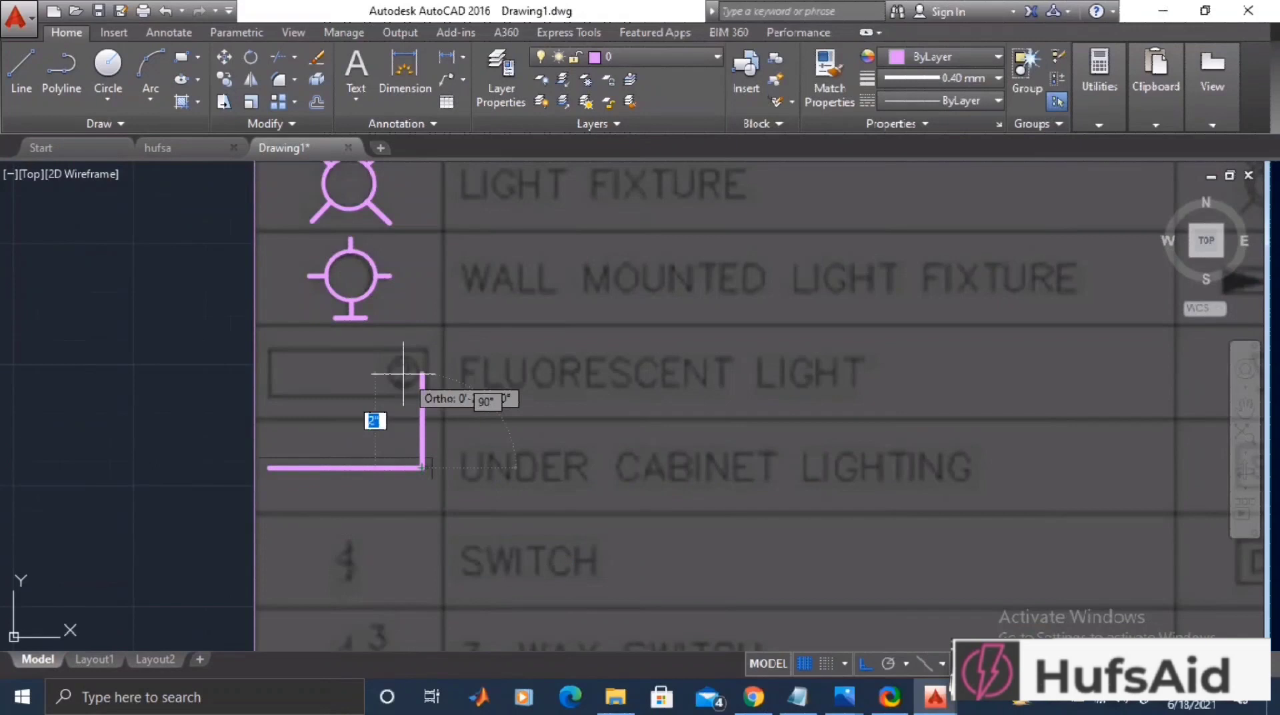
pyautogui.press('Escape')
pyautogui.moveTo(269, 628); pyautogui.dragTo(260, 492, button='middle')
pyautogui.scroll(-4, 456, 540)
pyautogui.click(357, 70)
pyautogui.click(101, 346)
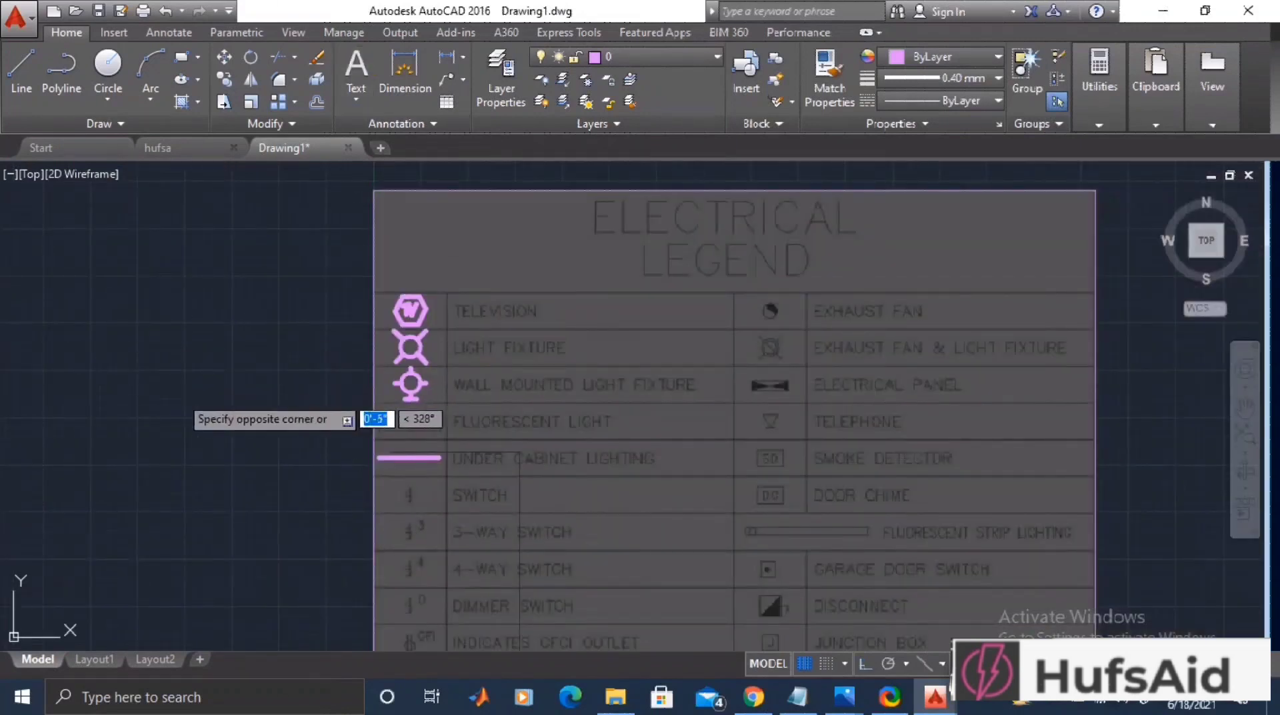
pyautogui.click(423, 467)
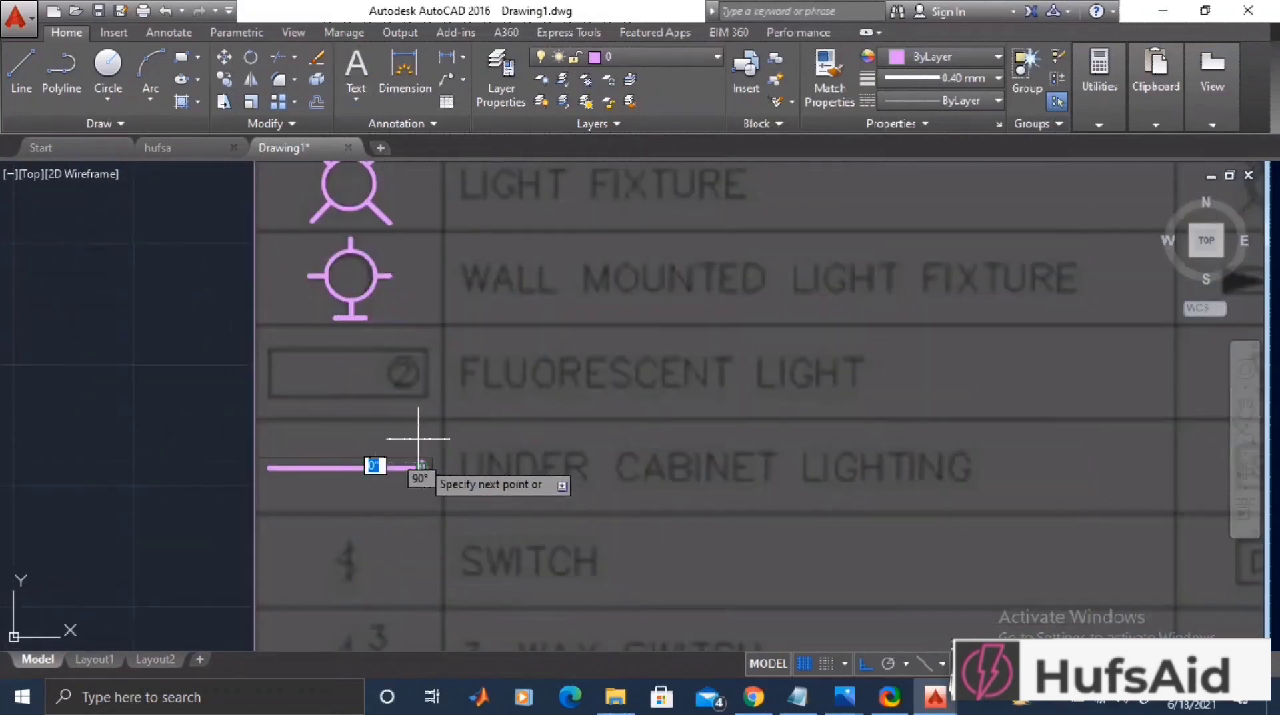
pyautogui.press('Escape')
# Place a multiline text containing the letter S in the empty area beside the legend image.
pyautogui.moveTo(519, 593); pyautogui.dragTo(510, 456, button='middle')
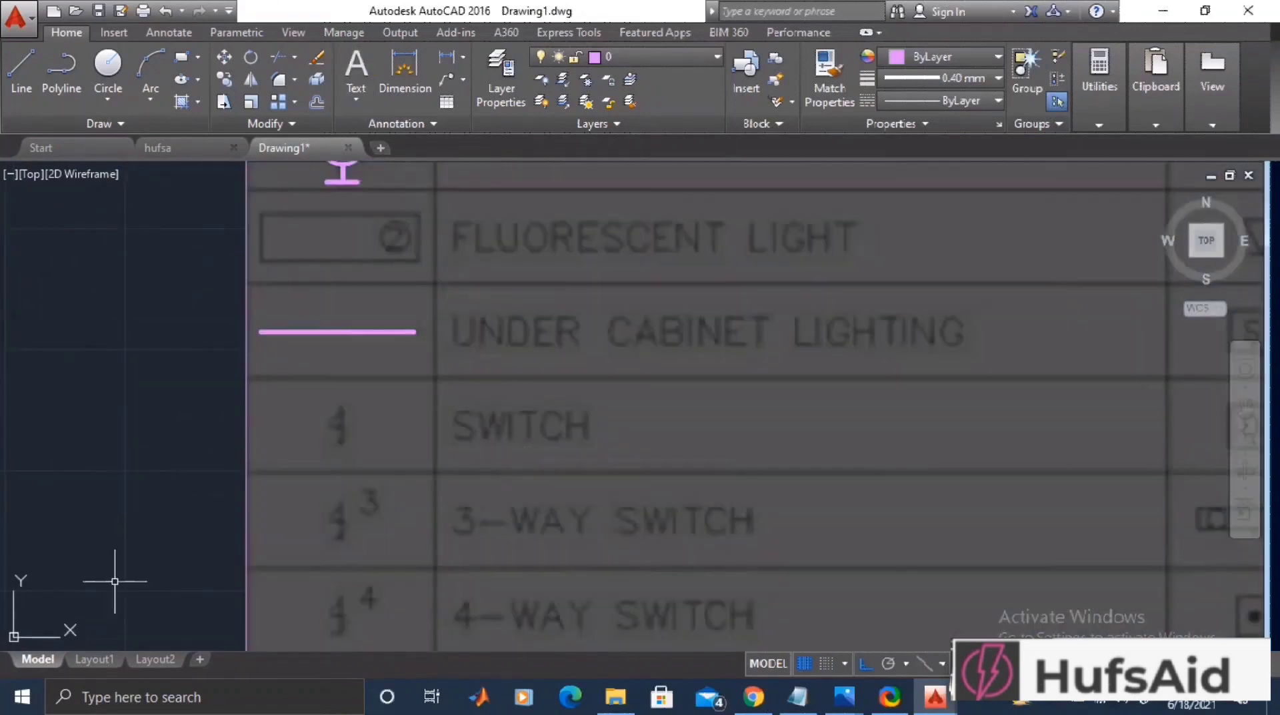
pyautogui.scroll(-4, 455, 540)
pyautogui.click(346, 69)
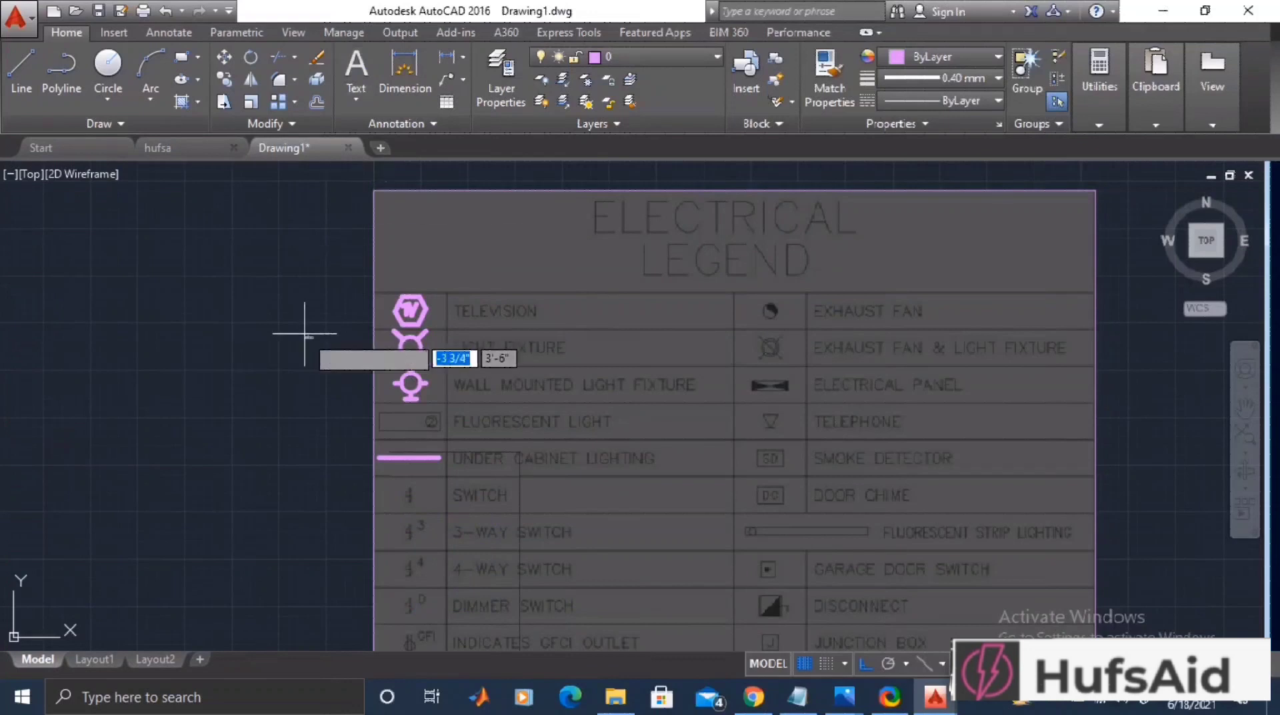
pyautogui.click(100, 345)
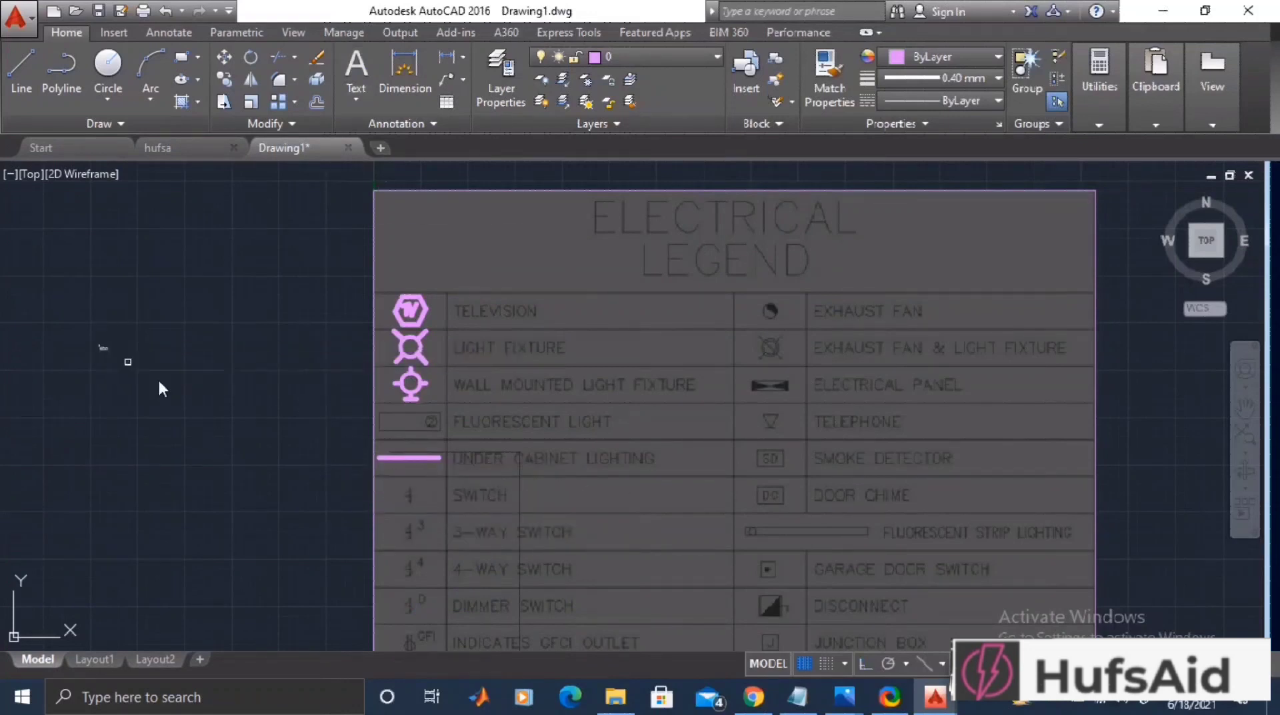
pyautogui.click(161, 388)
pyautogui.click(101, 344)
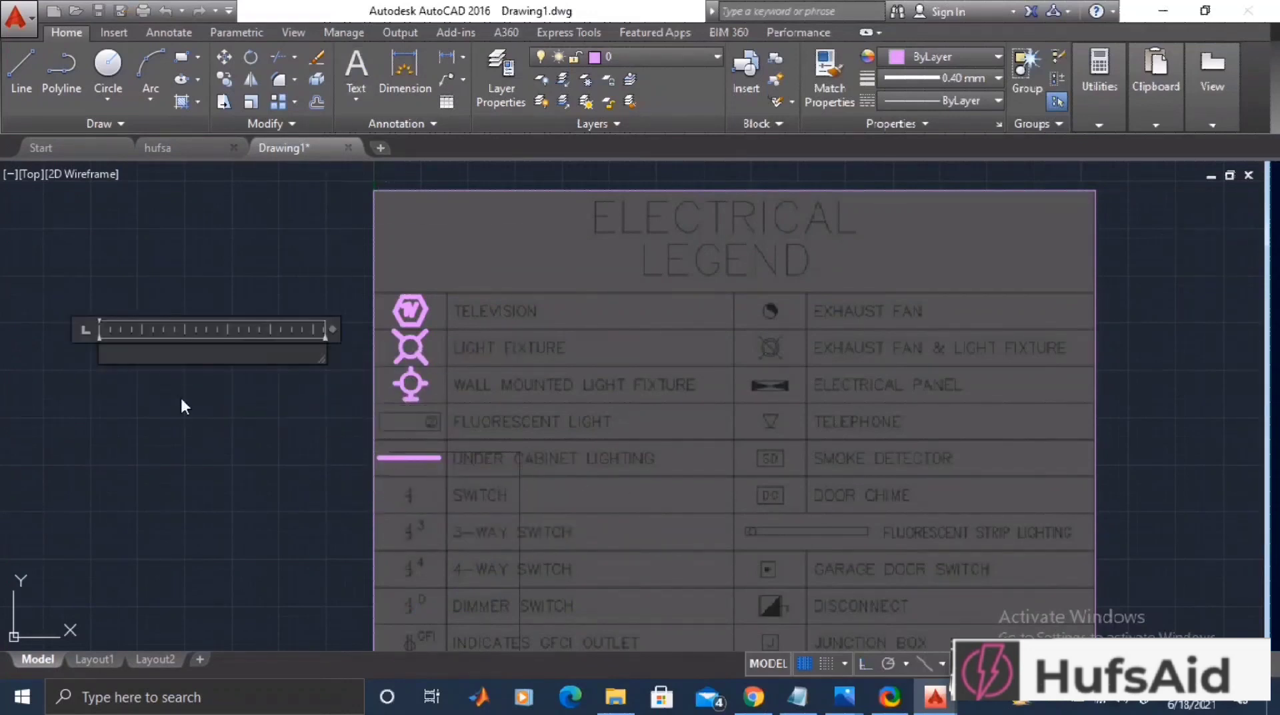
pyautogui.write('S')
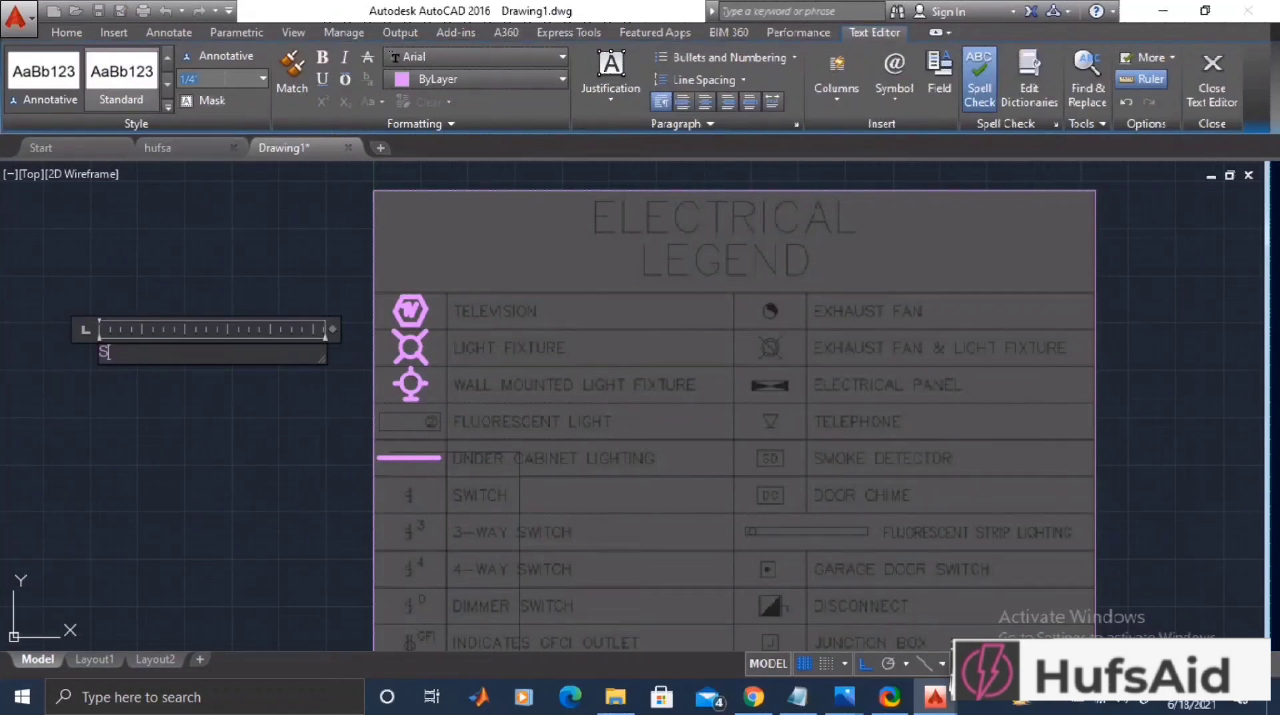
pyautogui.press('Escape')
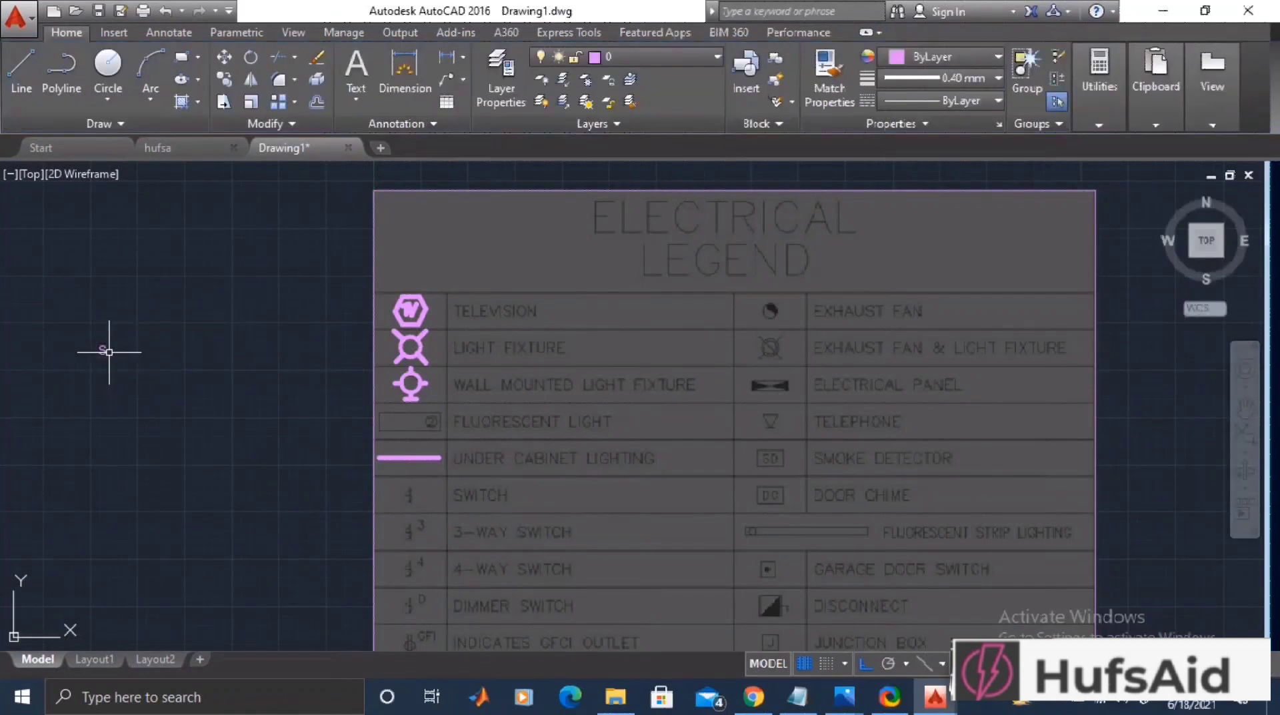
# Set the height of the S text to 3 inches.
pyautogui.click(109, 352)
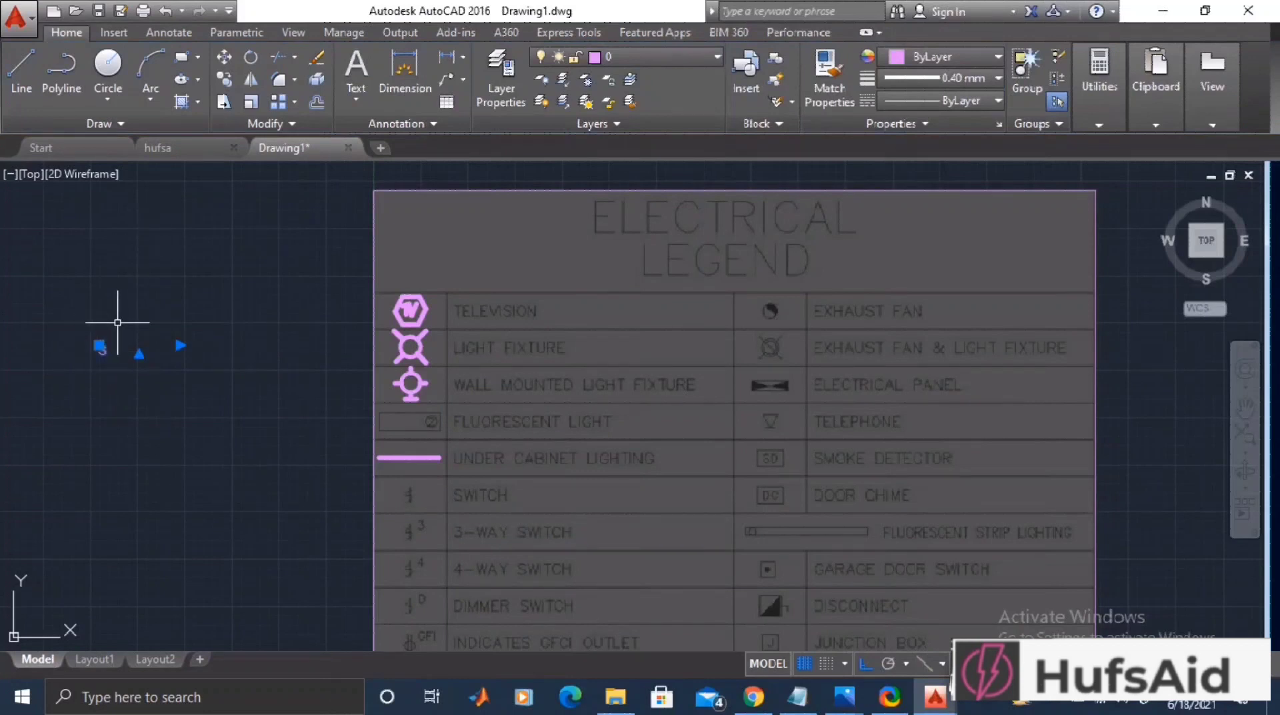
pyautogui.click(92, 352)
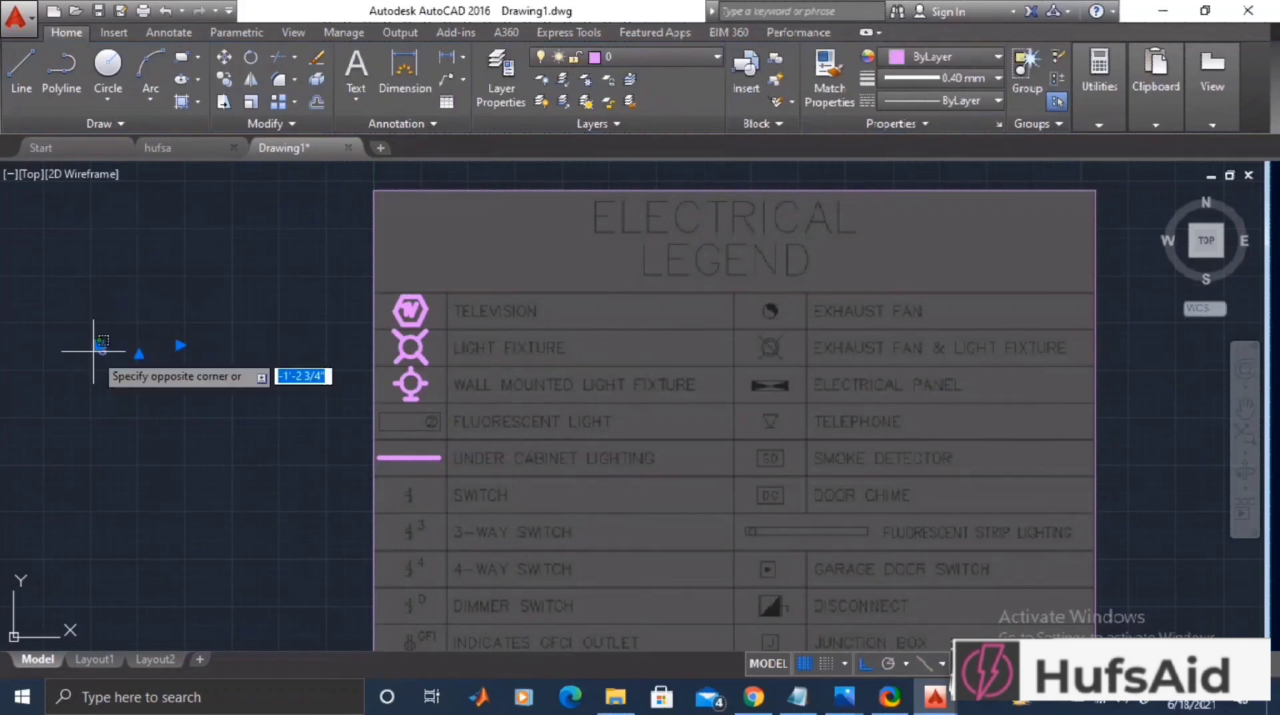
pyautogui.doubleClick(99, 346)
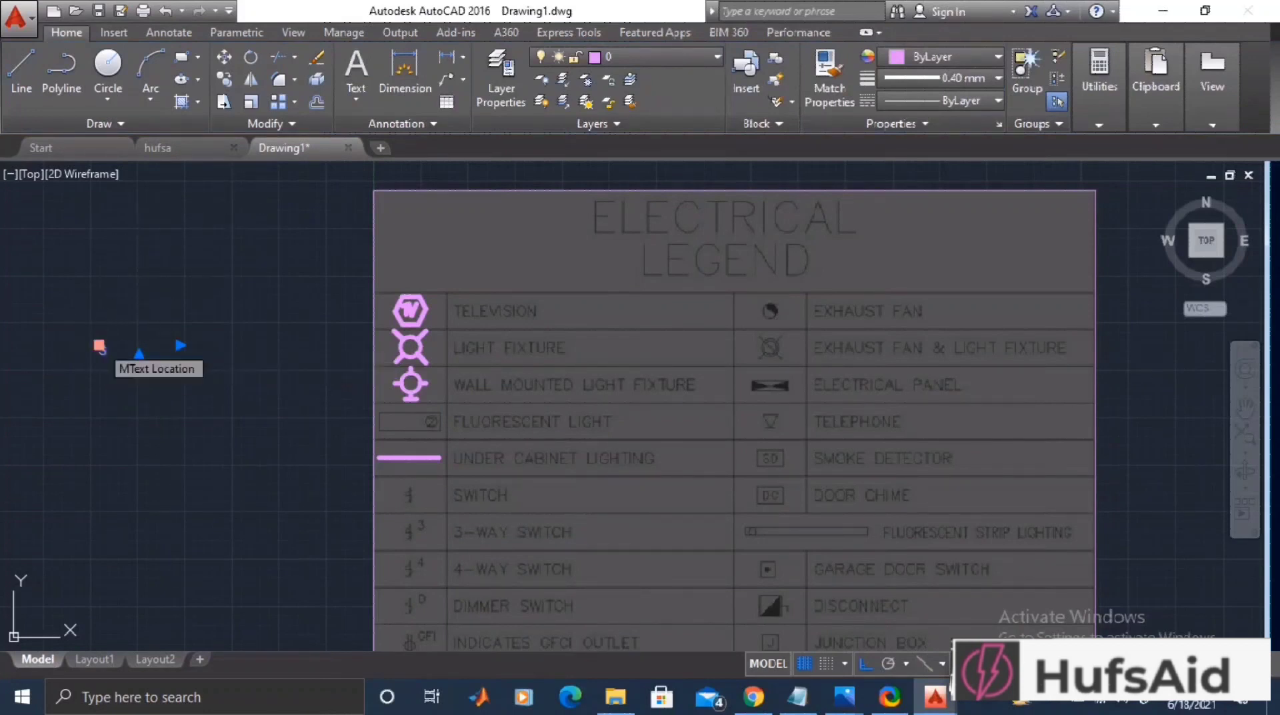
pyautogui.doubleClick(107, 353)
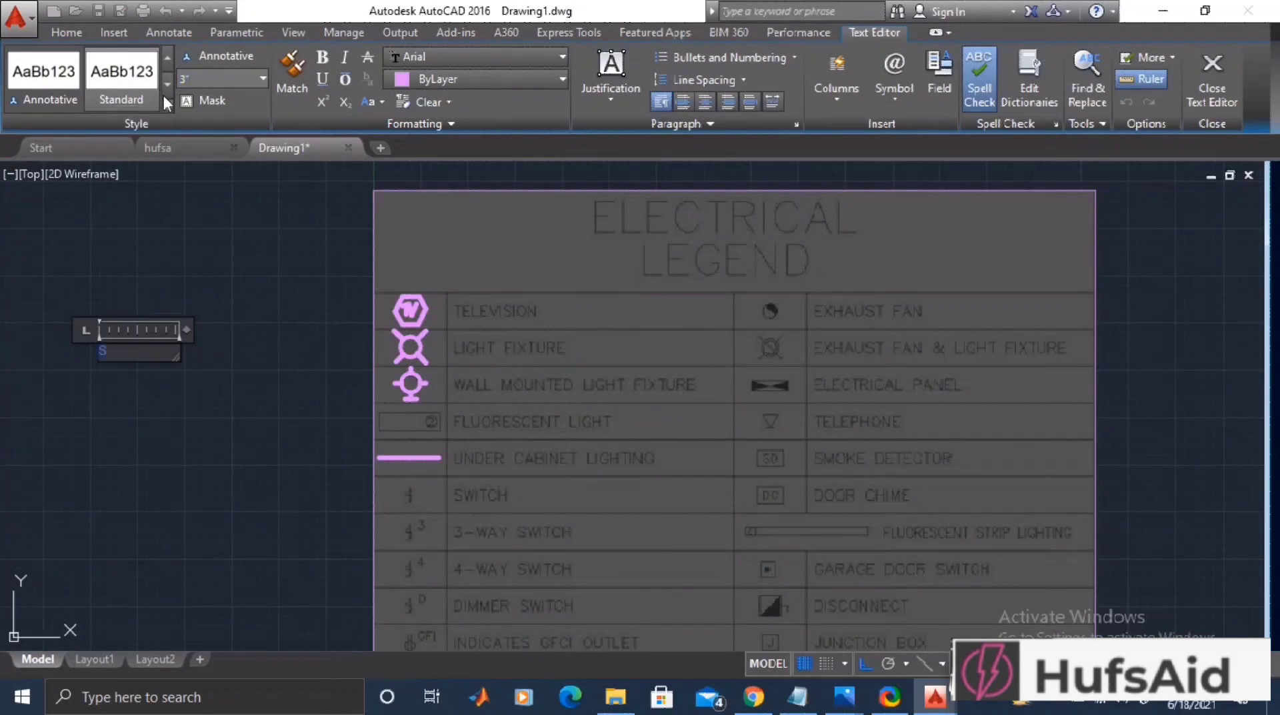
pyautogui.press('Return')
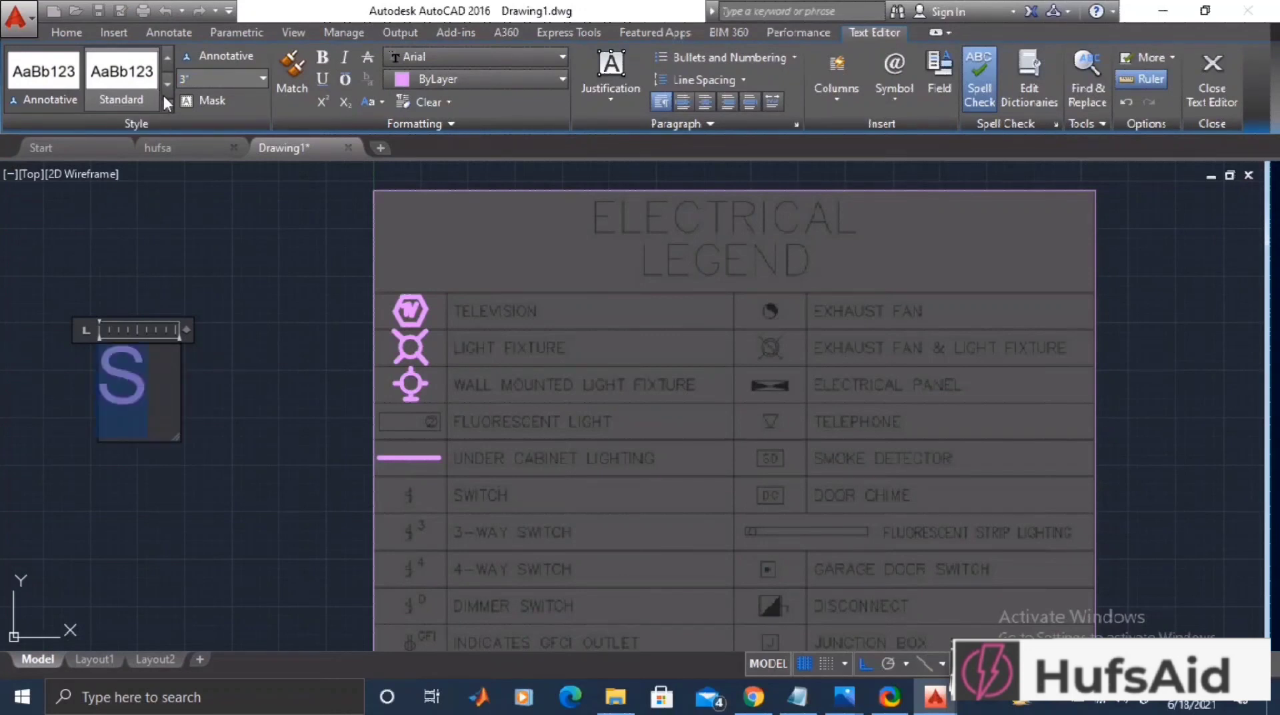
pyautogui.click(289, 423)
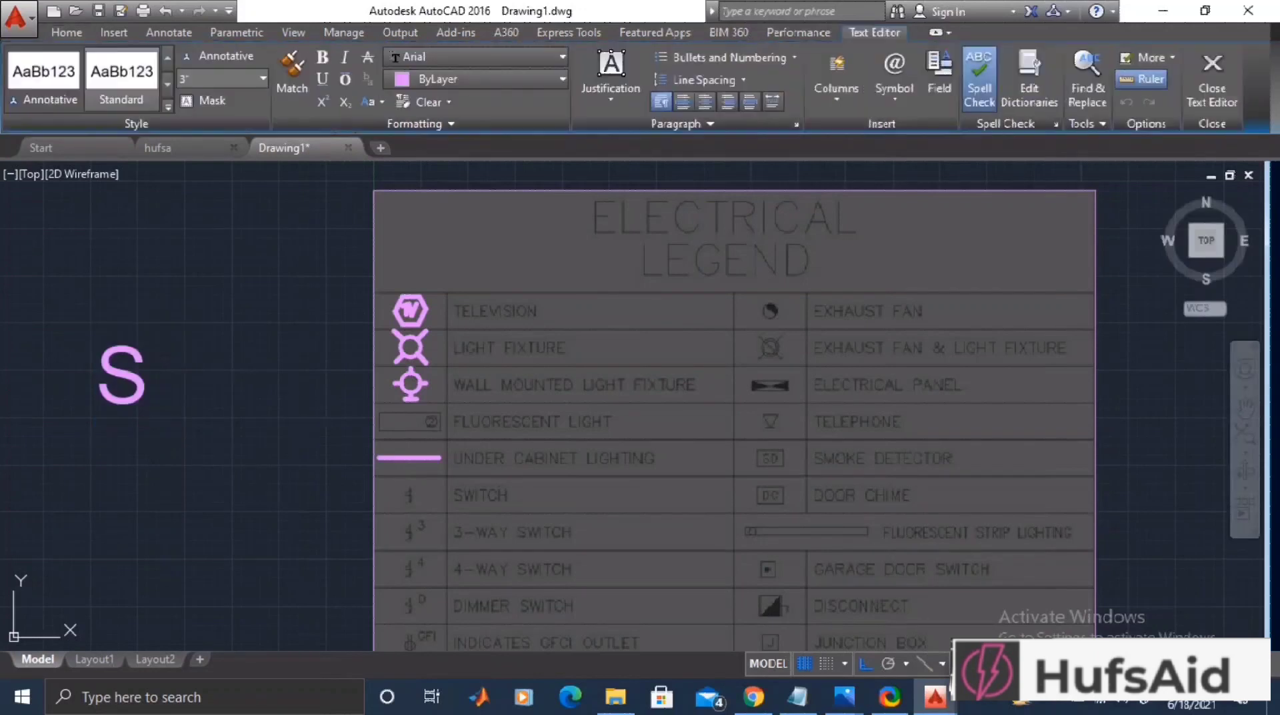
# Reduce the height of the S text, trying 1.5 and 2 inches.
pyautogui.doubleClick(159, 377)
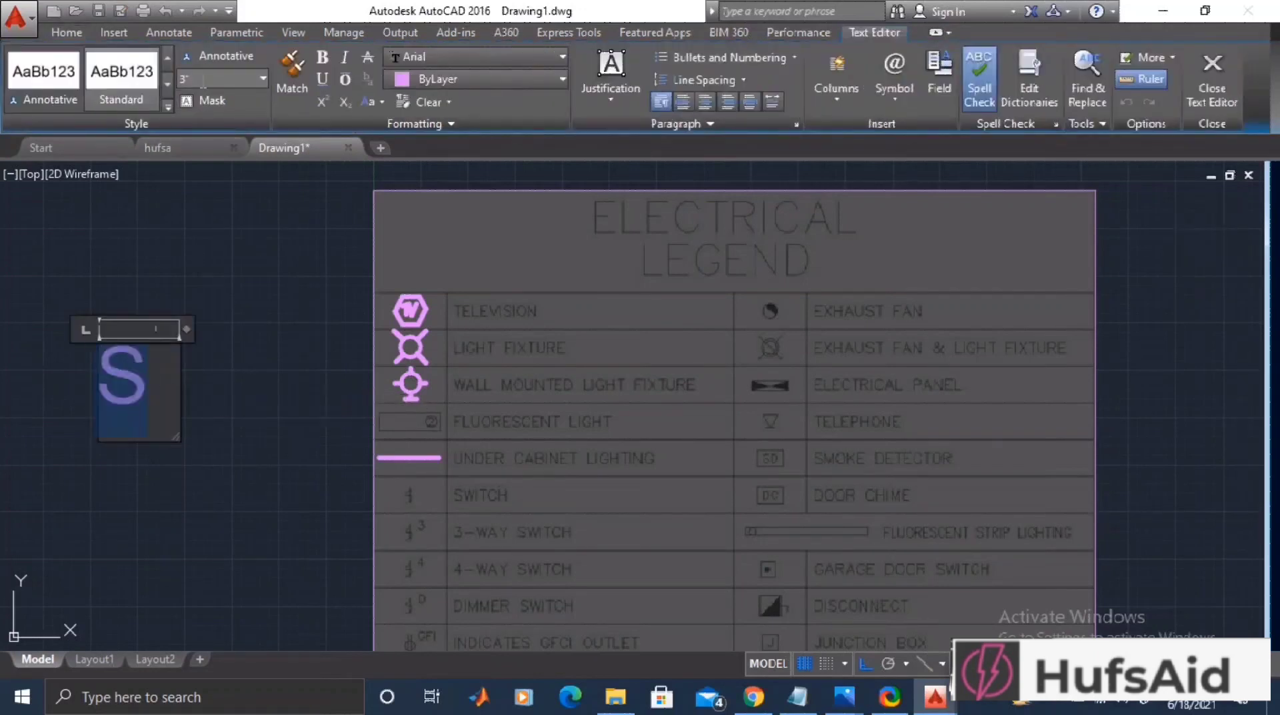
pyautogui.press('Return')
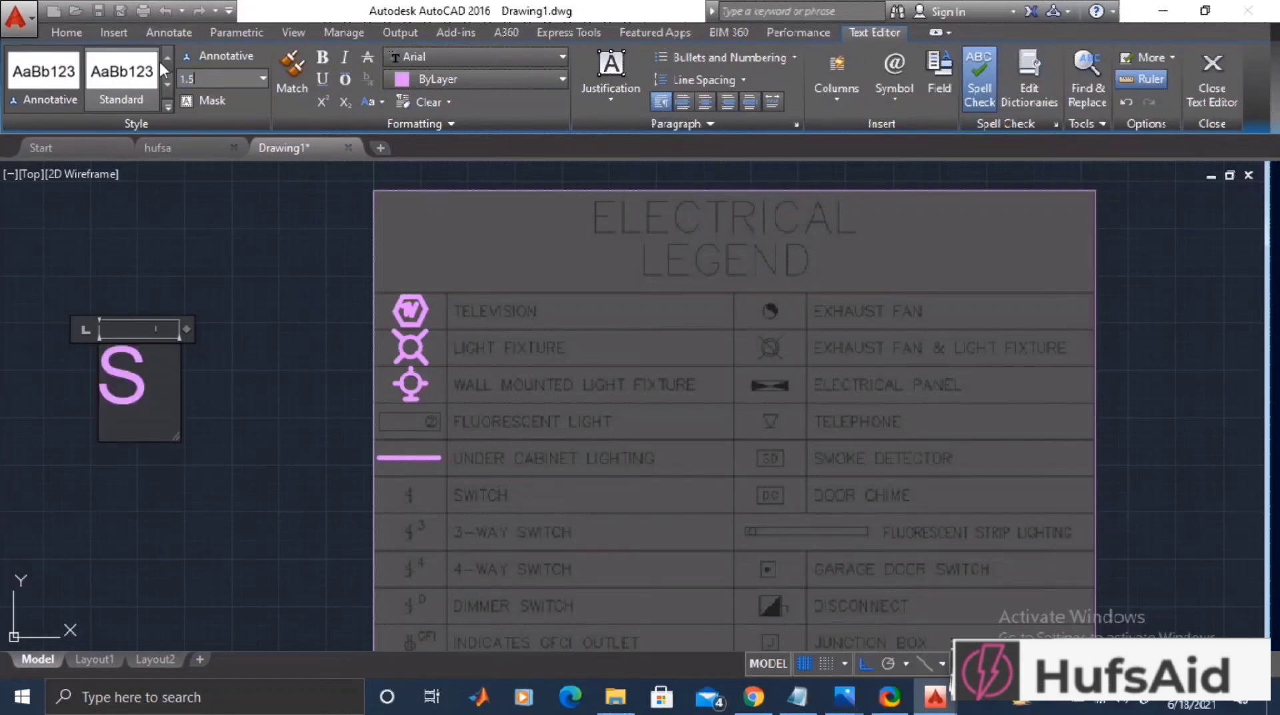
pyautogui.hotkey('ctrl', 'y')
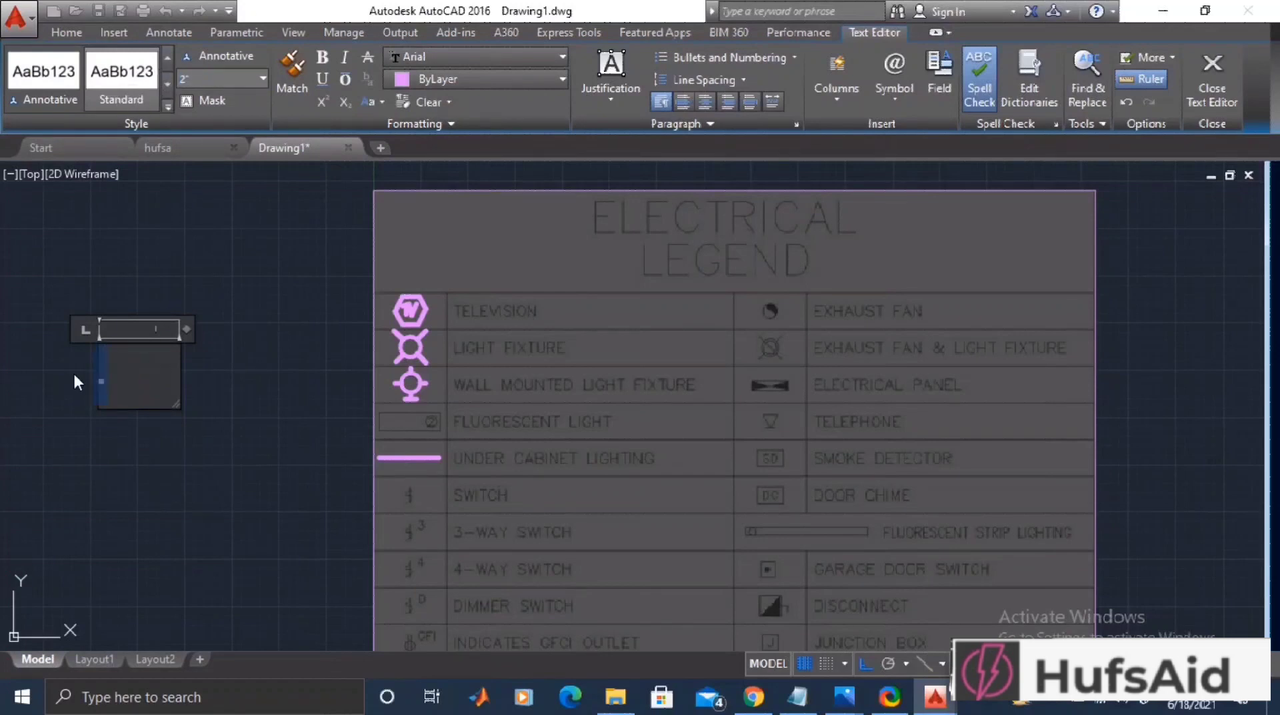
pyautogui.click(198, 79)
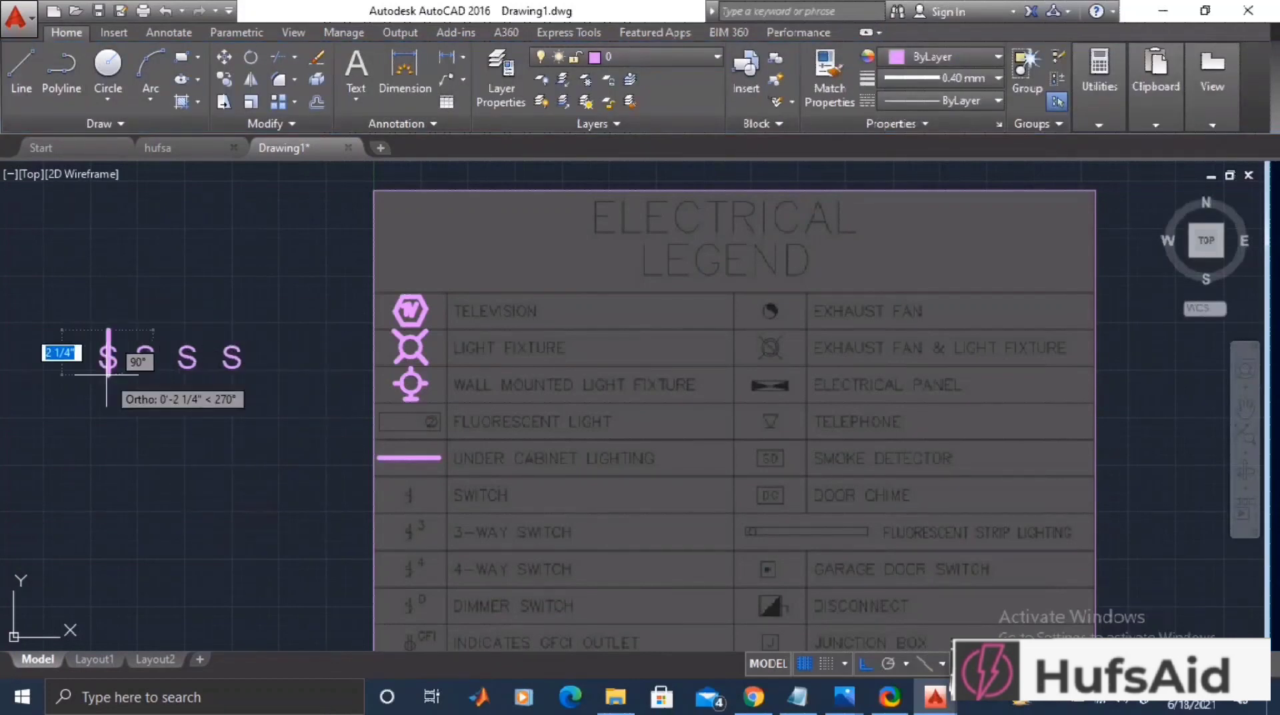
# Finish the vertical line through the first S and draw a short horizontal base line beneath the letter.
pyautogui.click(108, 375)
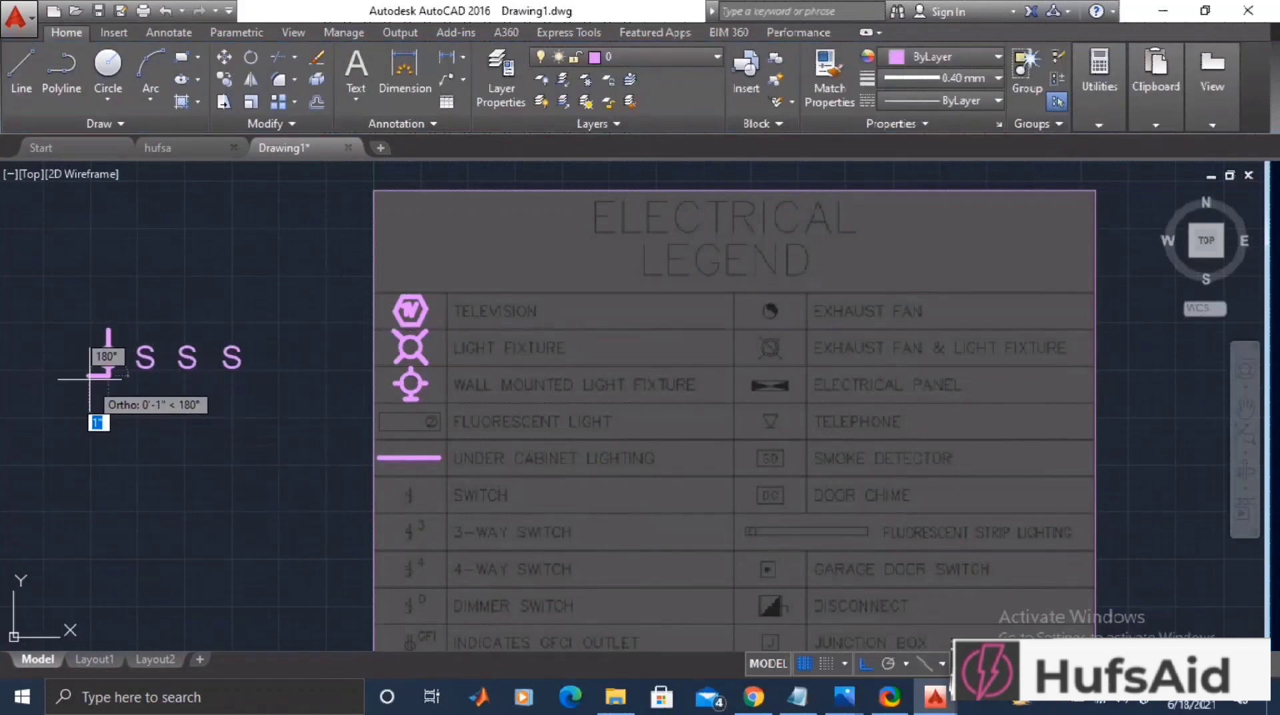
pyautogui.click(95, 376)
pyautogui.click(123, 377)
pyautogui.press('Return')
# Draw a horizontal base line about 1 1/4 inches long beneath each of the second, third and fourth S.
pyautogui.press('Return')
pyautogui.click(136, 376)
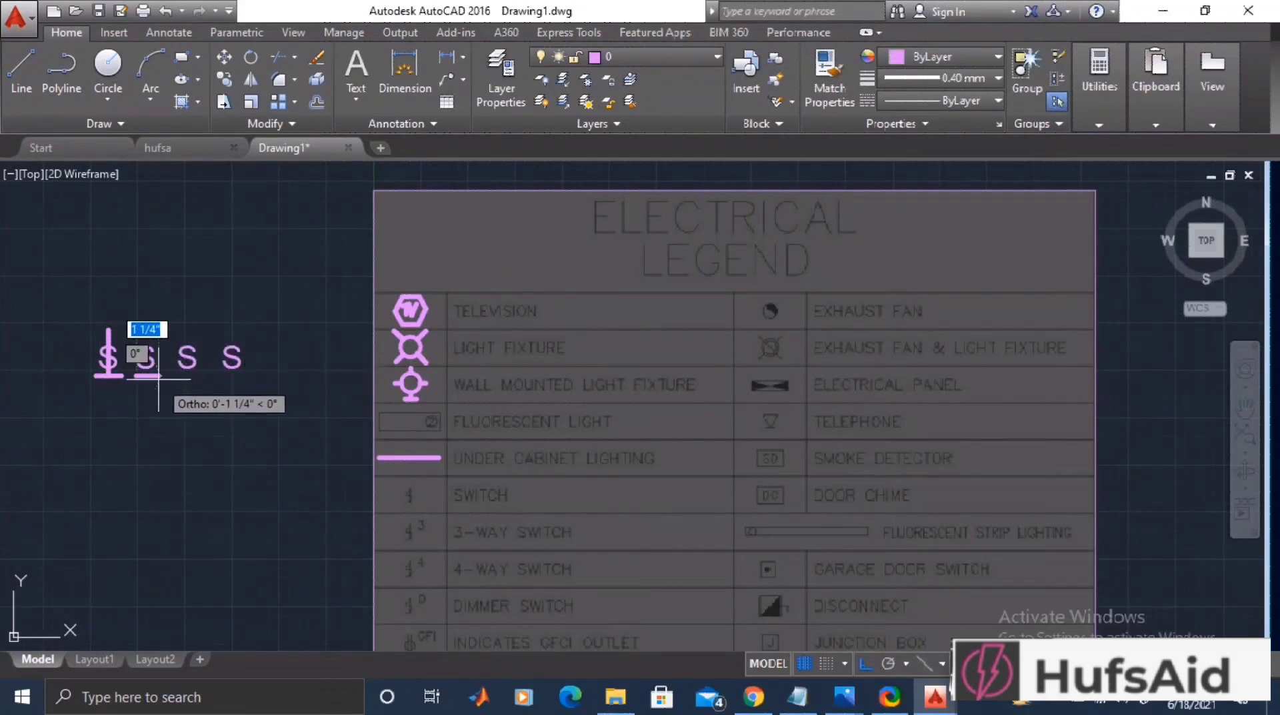
pyautogui.click(157, 376)
pyautogui.press('Return')
pyautogui.press('Return')
pyautogui.click(176, 376)
pyautogui.click(198, 376)
pyautogui.press('Return')
pyautogui.press('Return')
pyautogui.click(220, 377)
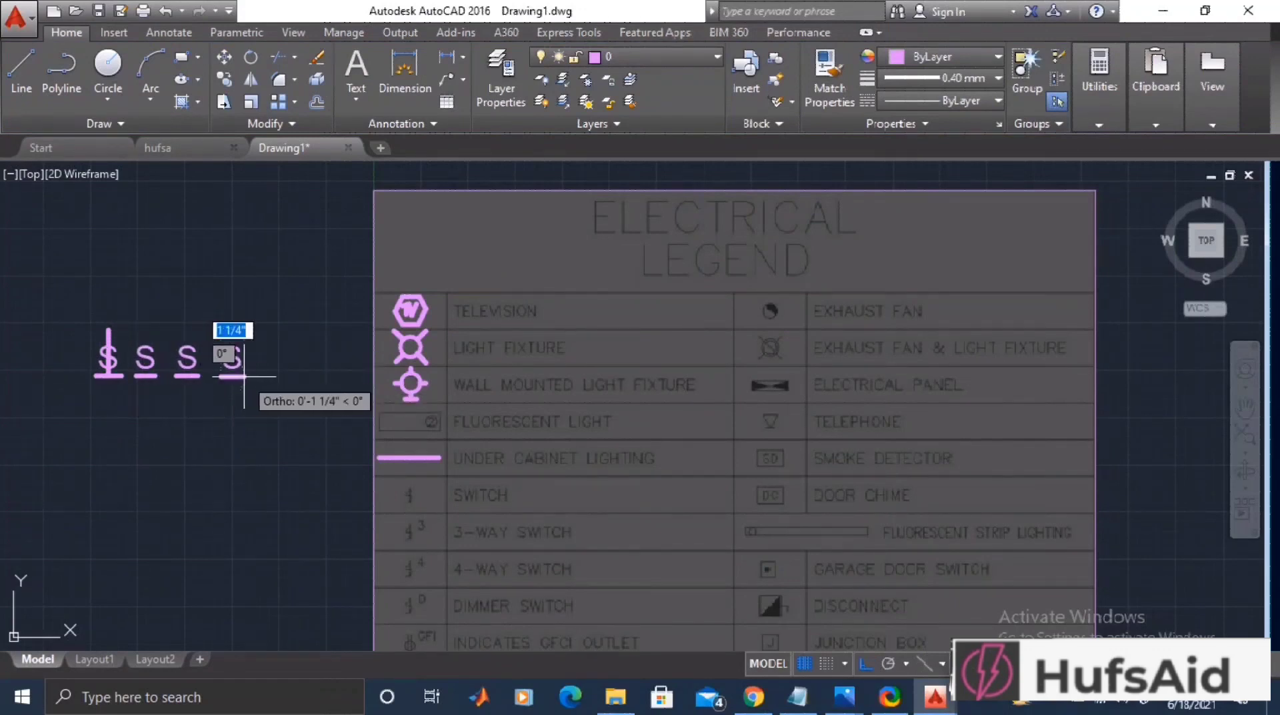
pyautogui.click(246, 378)
pyautogui.press('Return')
# Draw three parallel vertical lines through the second S, each reaching down to its base line.
pyautogui.press('Return')
pyautogui.click(137, 332)
pyautogui.scroll(4, 137, 332)
pyautogui.moveTo(137, 332); pyautogui.dragTo(326, 222, button='middle')
pyautogui.click(327, 331)
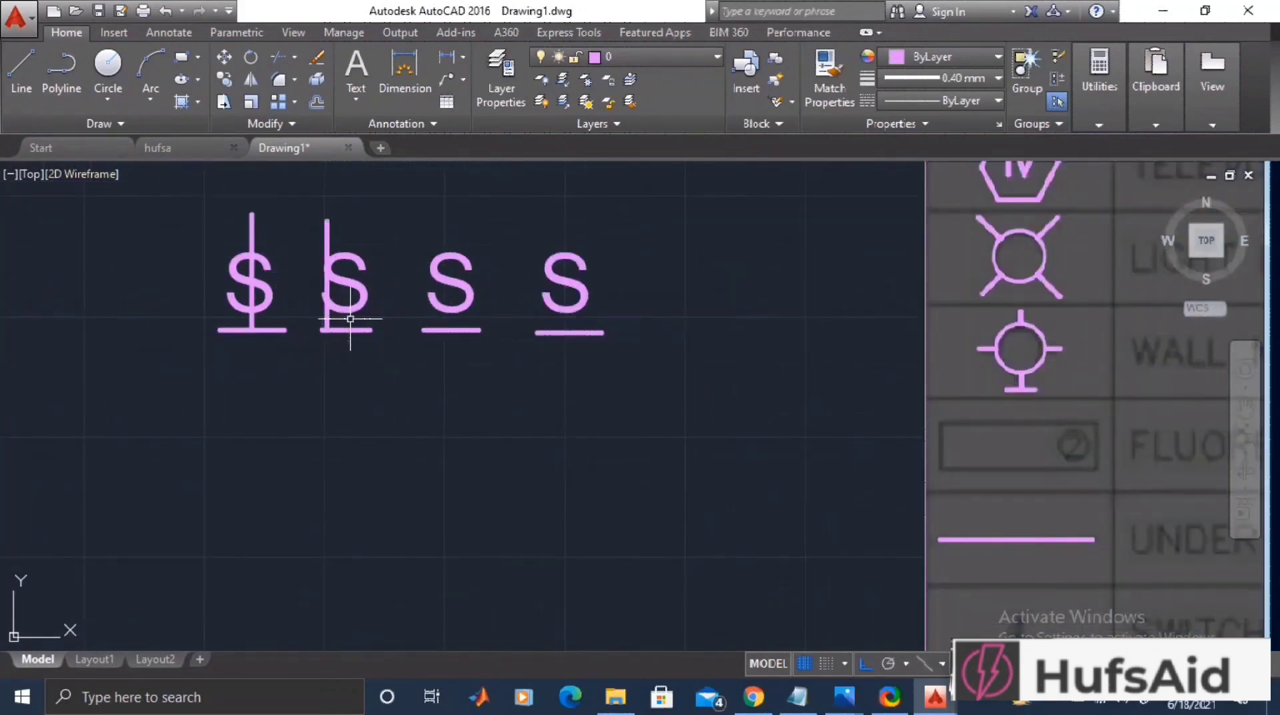
pyautogui.press('Return')
pyautogui.press('Return')
pyautogui.click(356, 220)
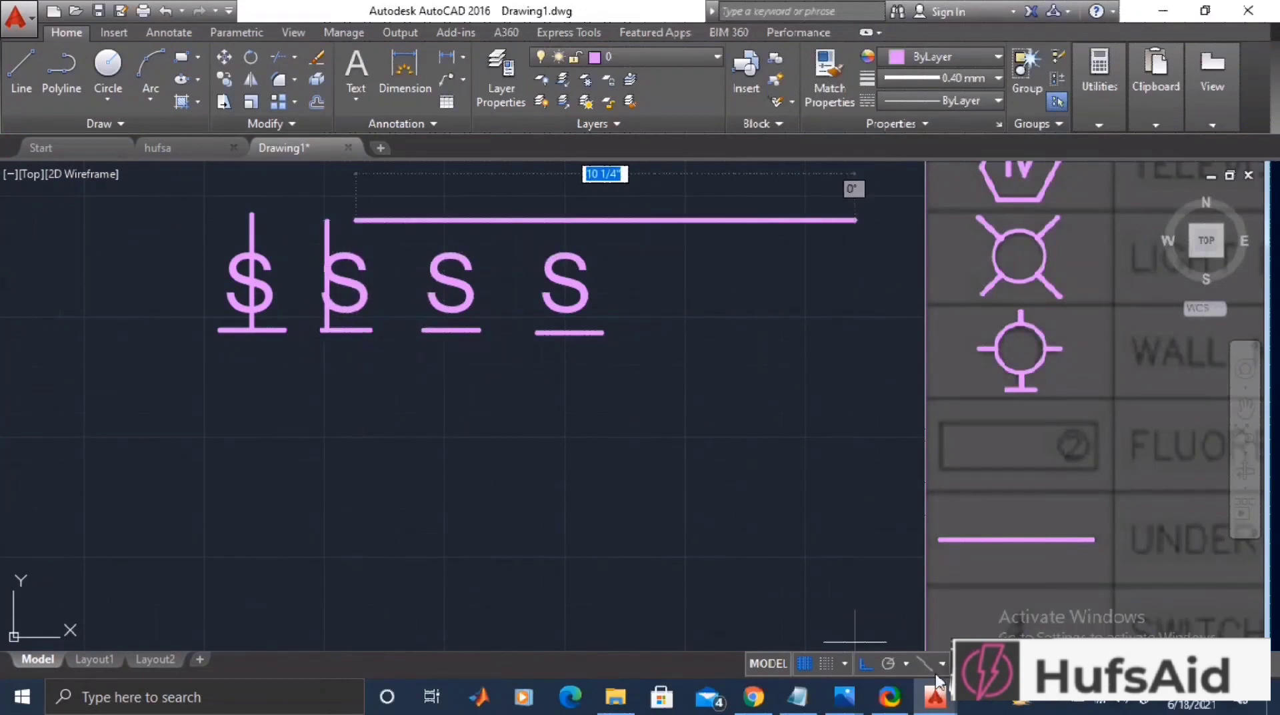
pyautogui.click(355, 330)
pyautogui.press('Return')
pyautogui.press('Return')
pyautogui.click(340, 330)
pyautogui.press('Return')
# Draw two parallel vertical lines through the third S, each ending at its base line.
pyautogui.press('Return')
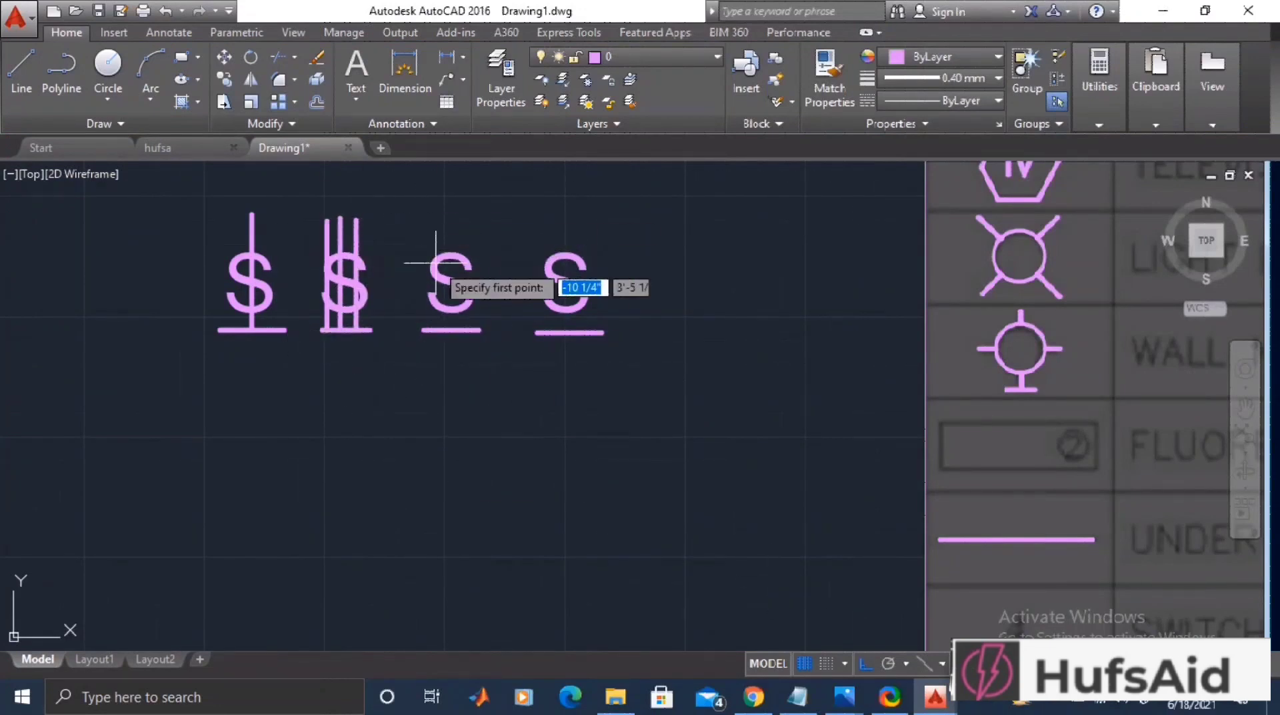
pyautogui.click(438, 220)
pyautogui.click(438, 330)
pyautogui.click(462, 224)
pyautogui.press('Return')
# Draw four closely spaced vertical lines through the fourth S, from above the letter to its base line.
pyautogui.press('Return')
pyautogui.click(548, 330)
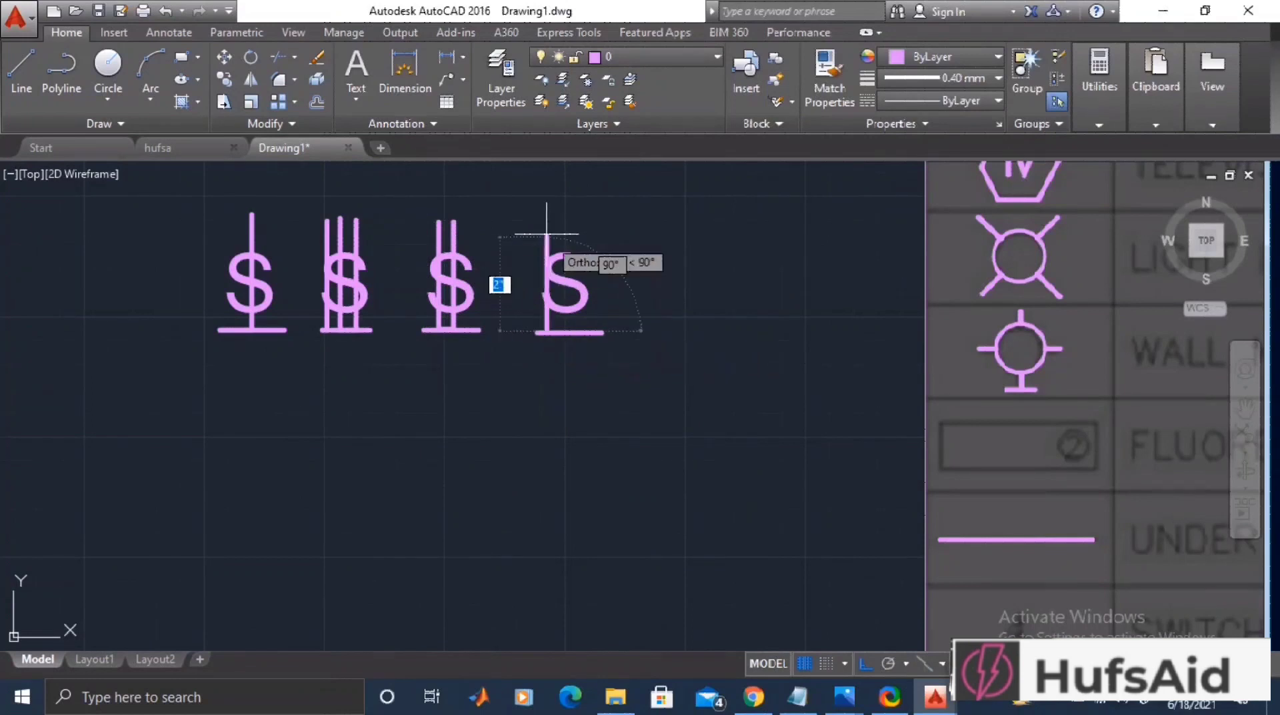
pyautogui.click(556, 331)
pyautogui.click(548, 227)
pyautogui.click(552, 332)
pyautogui.press('Return')
pyautogui.press('Return')
pyautogui.click(564, 228)
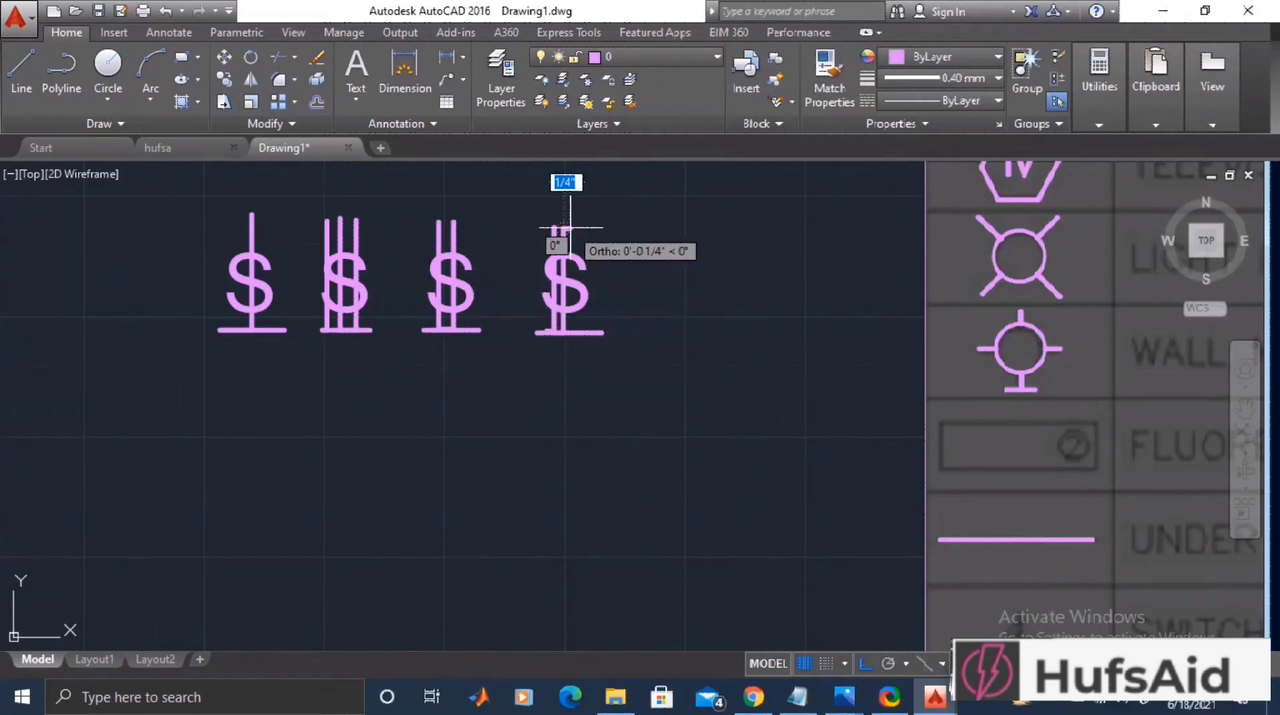
pyautogui.click(564, 332)
pyautogui.press('Return')
pyautogui.press('Return')
pyautogui.click(574, 228)
pyautogui.click(573, 330)
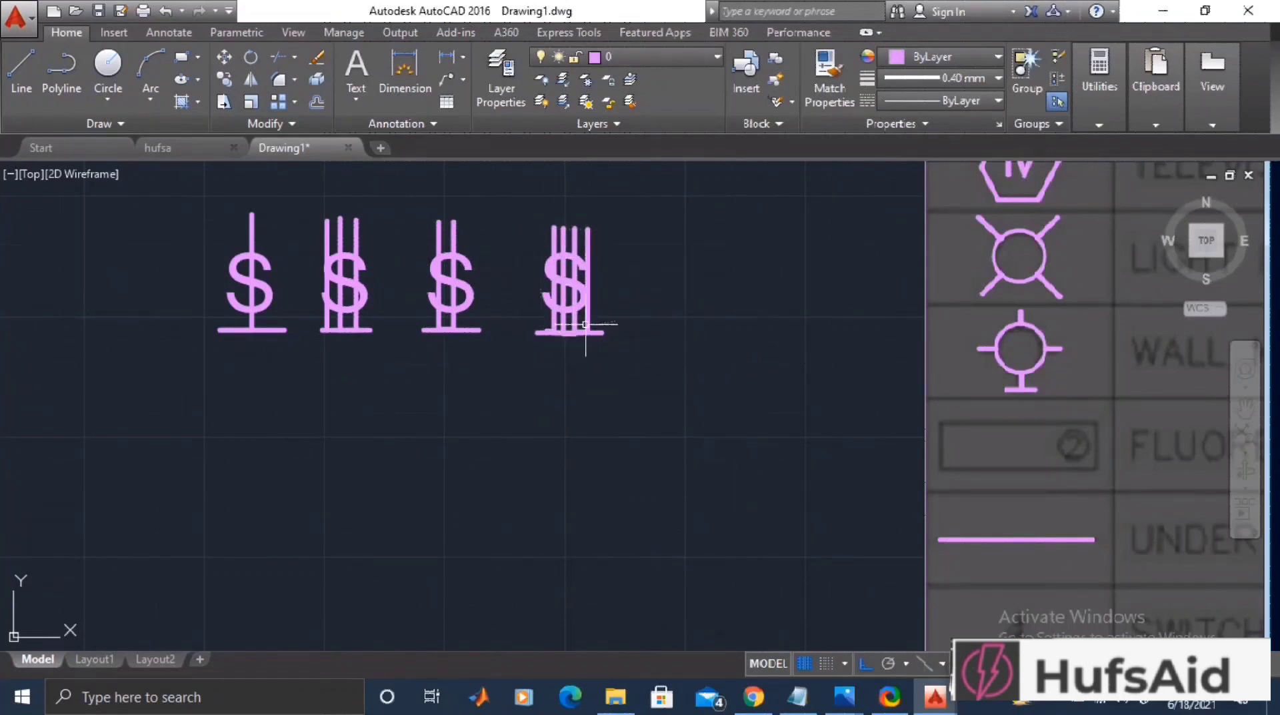
# Trace the circle and the first vertical prong of the GFCI outlet symbol, and start the second prong.
pyautogui.click(108, 66)
pyautogui.scroll(4, 440, 383)
pyautogui.click(421, 337)
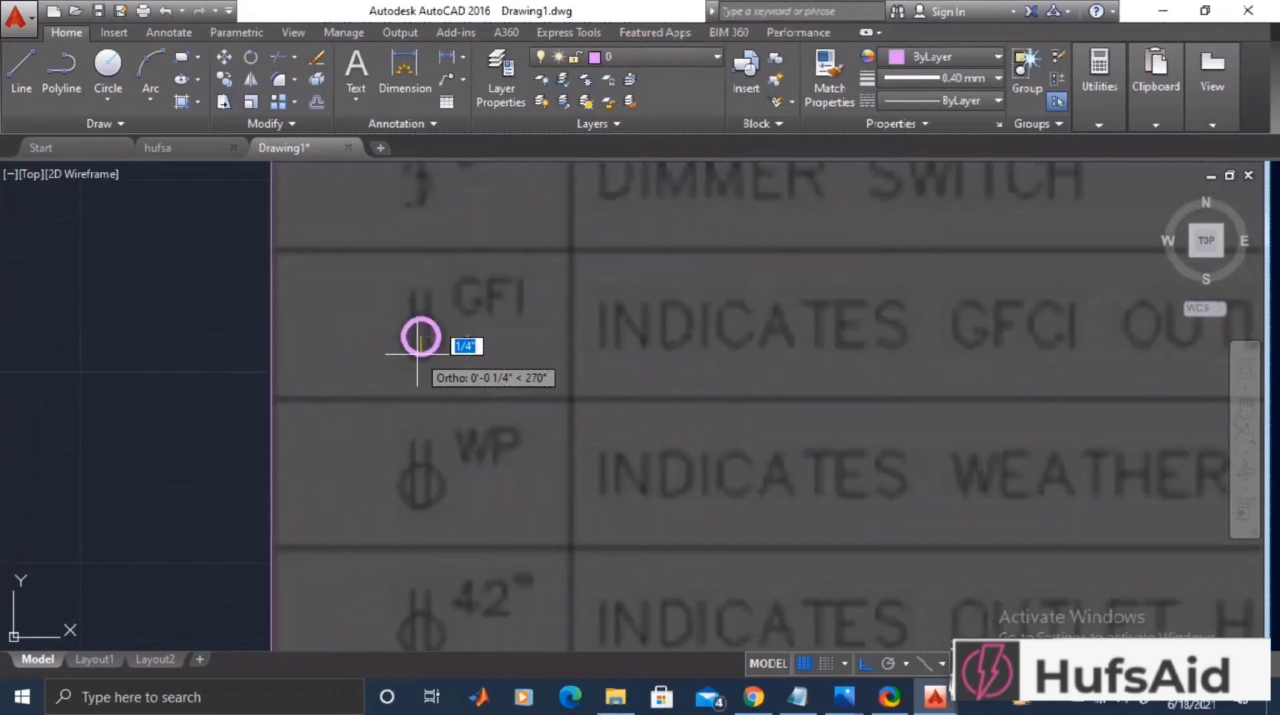
pyautogui.click(420, 357)
pyautogui.click(22, 70)
pyautogui.click(413, 288)
pyautogui.click(414, 356)
pyautogui.press('Return')
pyautogui.press('Return')
pyautogui.click(430, 288)
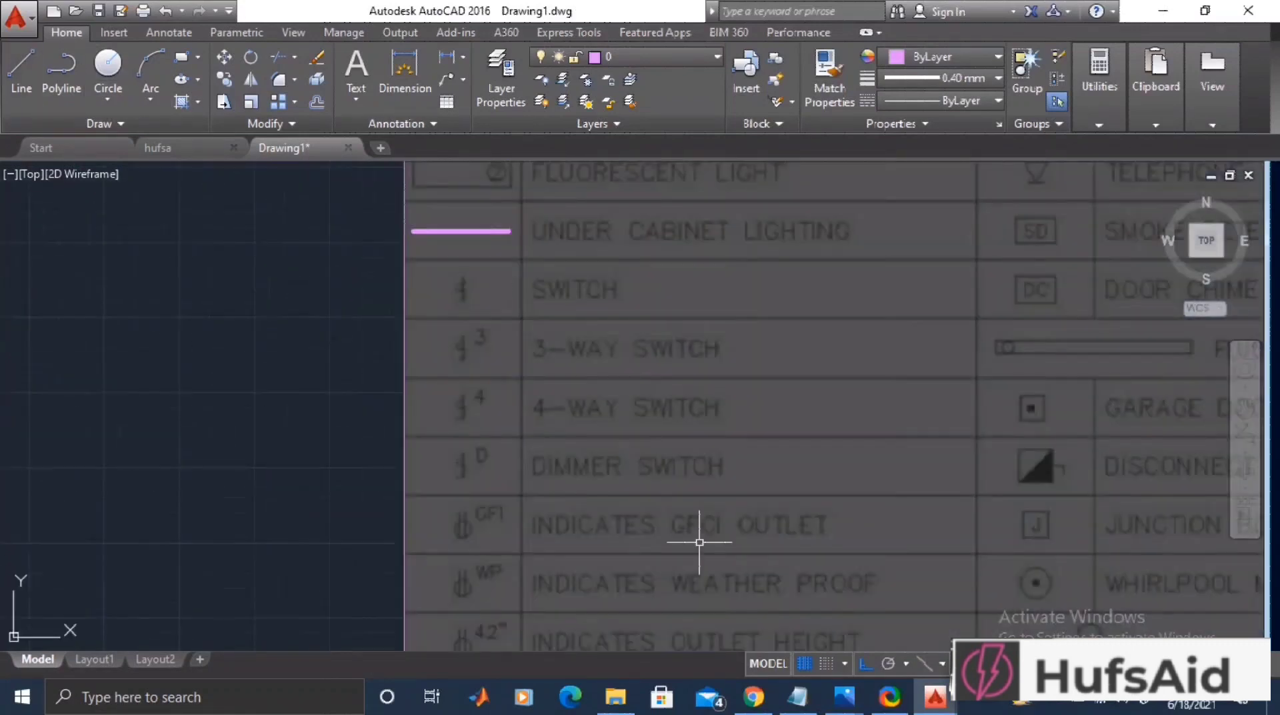
# Trace the GFCI outlet symbol over the legend image as a circle with two parallel vertical prongs running into it.
pyautogui.moveTo(700, 540); pyautogui.dragTo(672, 378, button='middle')
pyautogui.click(108, 66)
pyautogui.scroll(4, 441, 383)
pyautogui.click(421, 337)
pyautogui.click(420, 358)
pyautogui.click(22, 70)
pyautogui.click(412, 288)
pyautogui.click(413, 356)
pyautogui.click(22, 70)
pyautogui.click(429, 288)
pyautogui.click(430, 357)
pyautogui.click(21, 70)
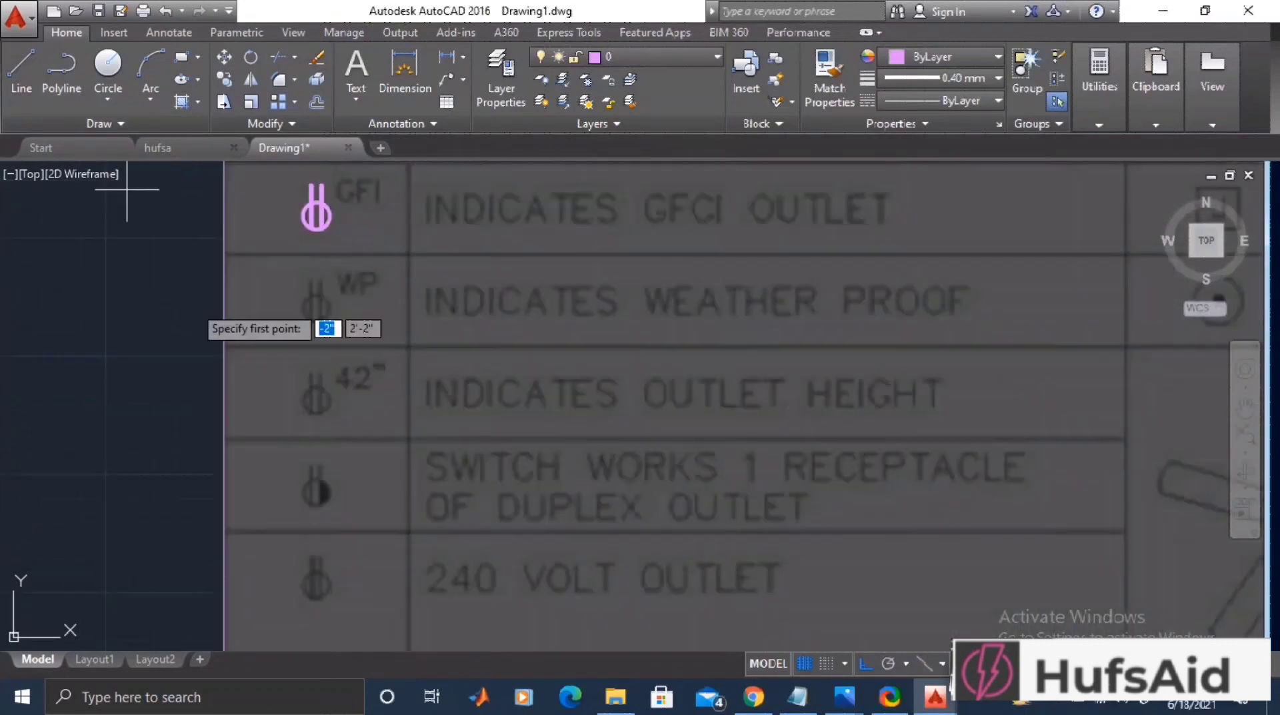
# Trace the symbol for the switch working one receptacle of the duplex outlet as two parallel vertical prongs running into a circle.
pyautogui.click(310, 464)
pyautogui.click(310, 506)
pyautogui.click(21, 71)
pyautogui.click(323, 465)
pyautogui.click(322, 505)
pyautogui.press('Return')
pyautogui.write('c')
pyautogui.press('Return')
pyautogui.click(316, 492)
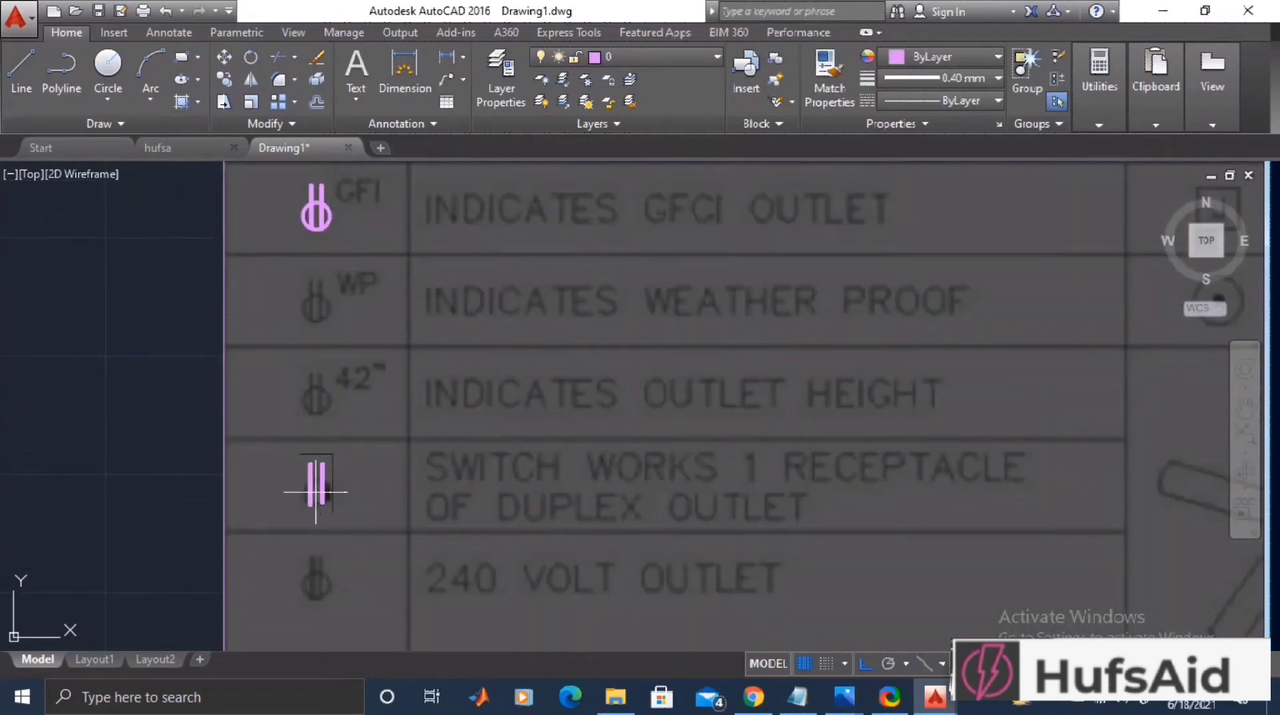
pyautogui.click(328, 505)
# Fill the circle segment beyond the second prong with a Solid hatch.
pyautogui.scroll(5, 293, 530)
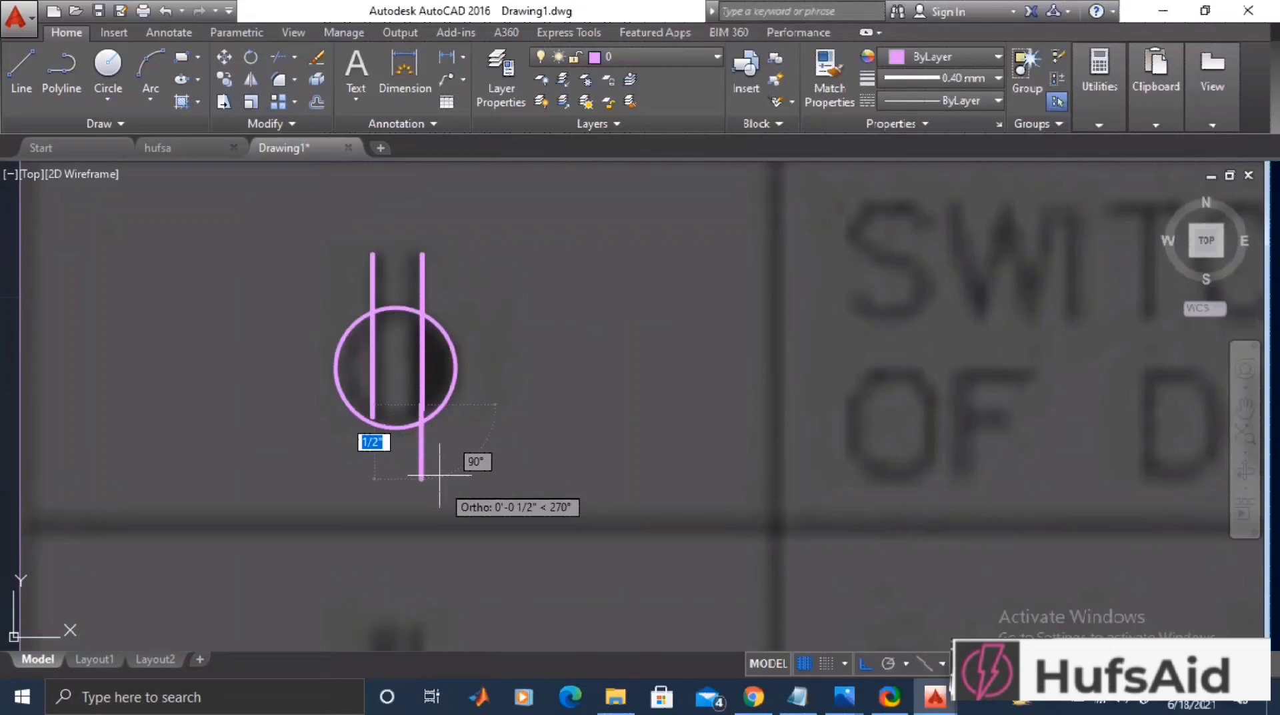
pyautogui.click(181, 101)
pyautogui.click(440, 367)
pyautogui.press('Return')
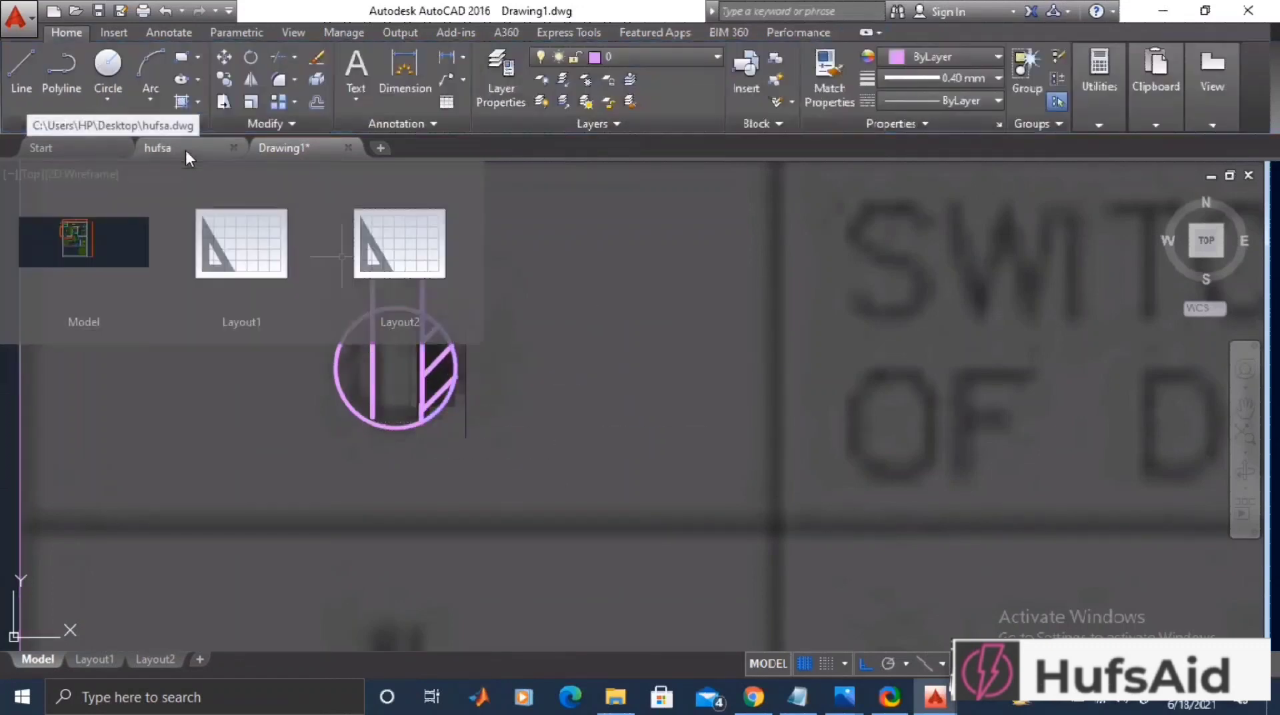
pyautogui.click(198, 102)
pyautogui.click(163, 131)
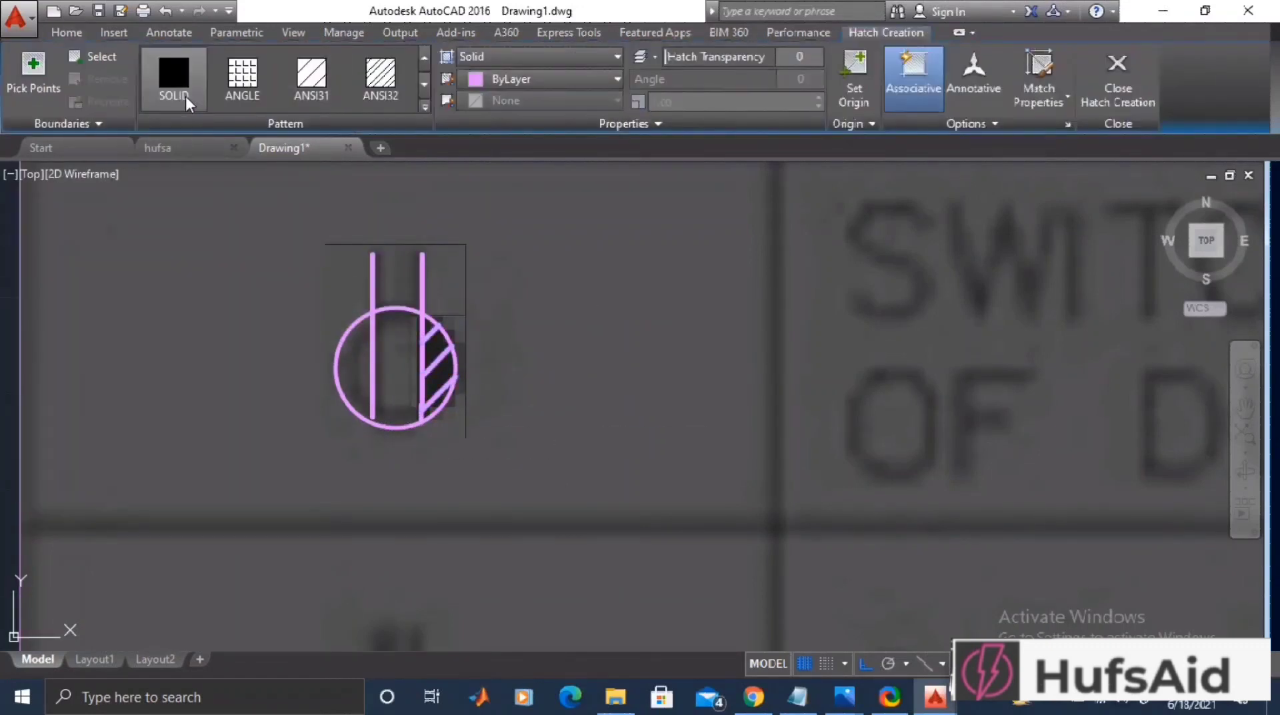
pyautogui.click(175, 73)
pyautogui.click(437, 388)
pyautogui.press('Return')
# Trace the central hub circle of the ceiling mounted fan symbol in the legend image.
pyautogui.scroll(-7, 509, 423)
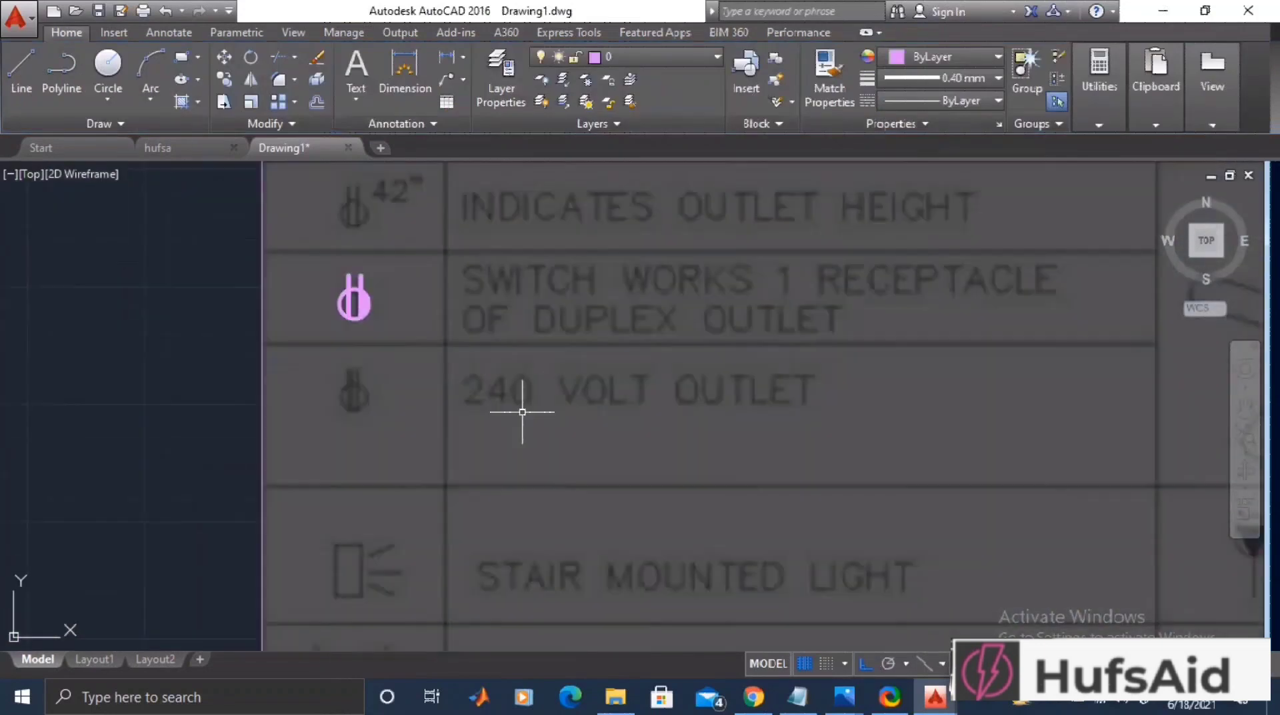
pyautogui.scroll(-3, 671, 500)
pyautogui.moveTo(604, 446); pyautogui.dragTo(267, 551, button='middle')
pyautogui.write('c')
pyautogui.press('Return')
pyautogui.click(545, 344)
pyautogui.click(563, 363)
# Trace the fan blades around the hub as closed outlines of short line segments, following the legend image.
pyautogui.write('l')
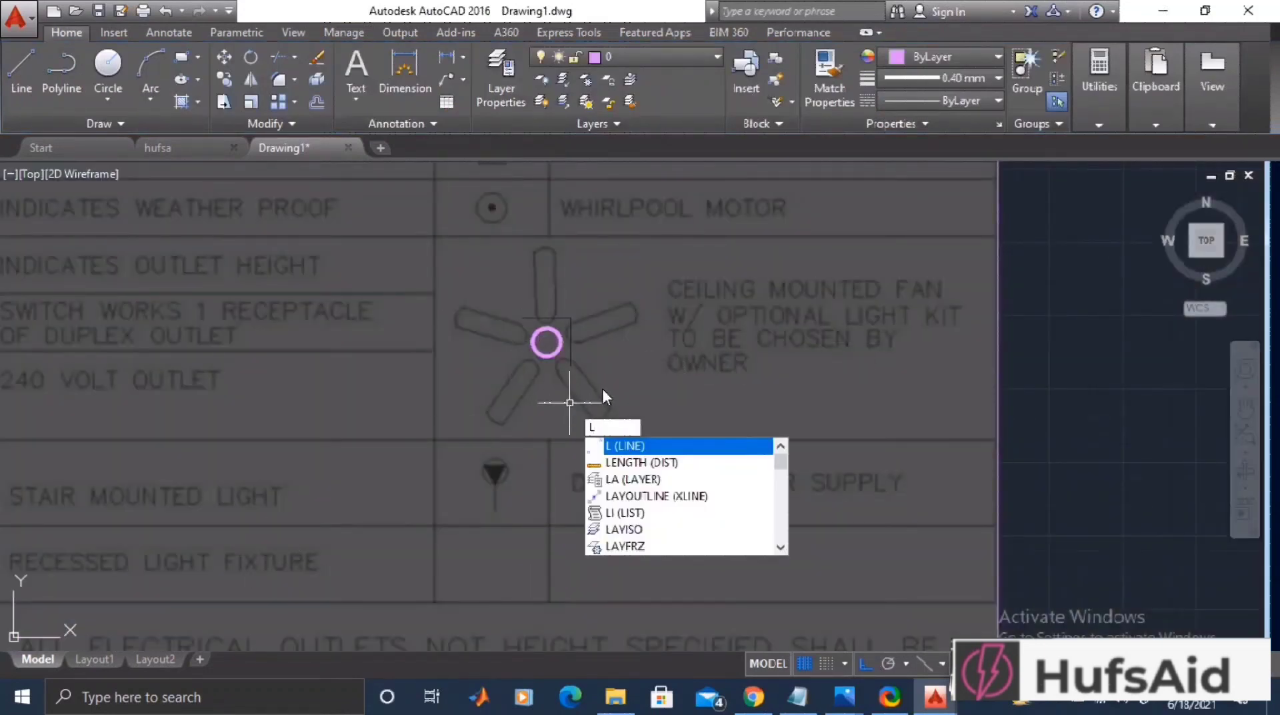
pyautogui.press('Return')
pyautogui.scroll(2, 643, 396)
pyautogui.click(502, 342)
pyautogui.click(493, 359)
pyautogui.click(496, 372)
pyautogui.click(593, 498)
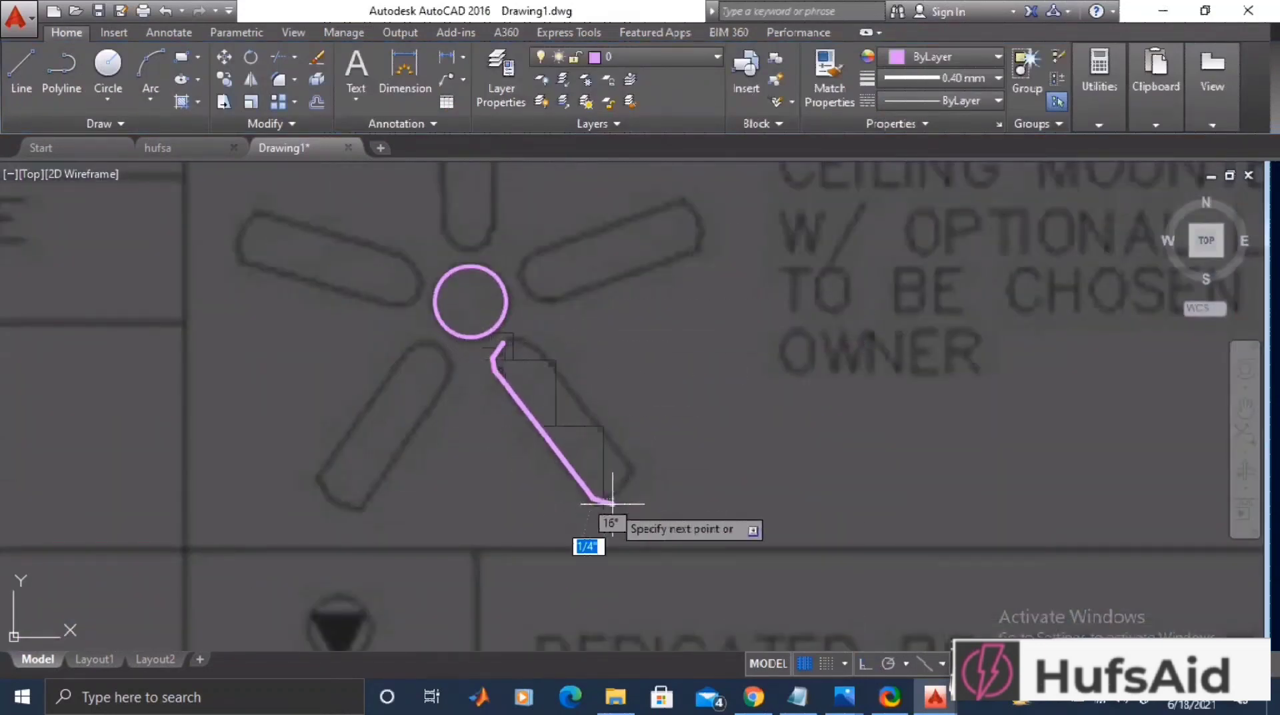
pyautogui.click(611, 495)
pyautogui.click(623, 487)
pyautogui.click(634, 471)
pyautogui.click(544, 351)
pyautogui.click(514, 337)
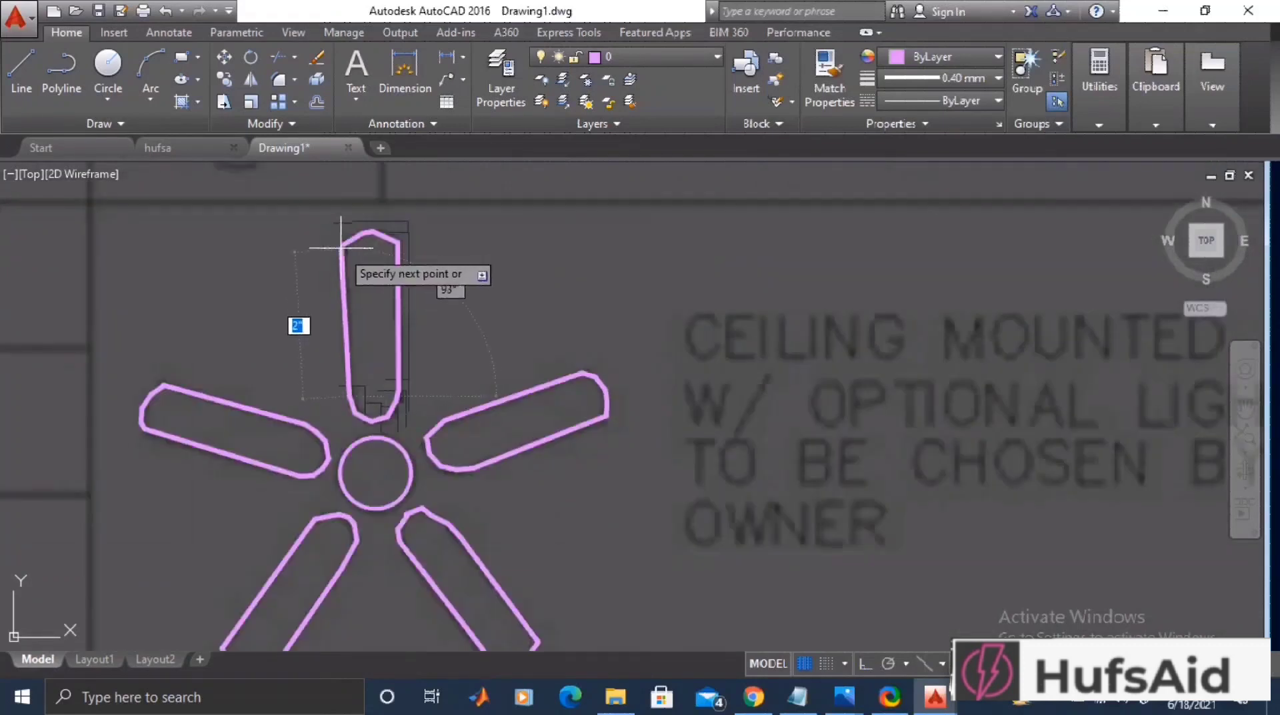
pyautogui.press('Escape')
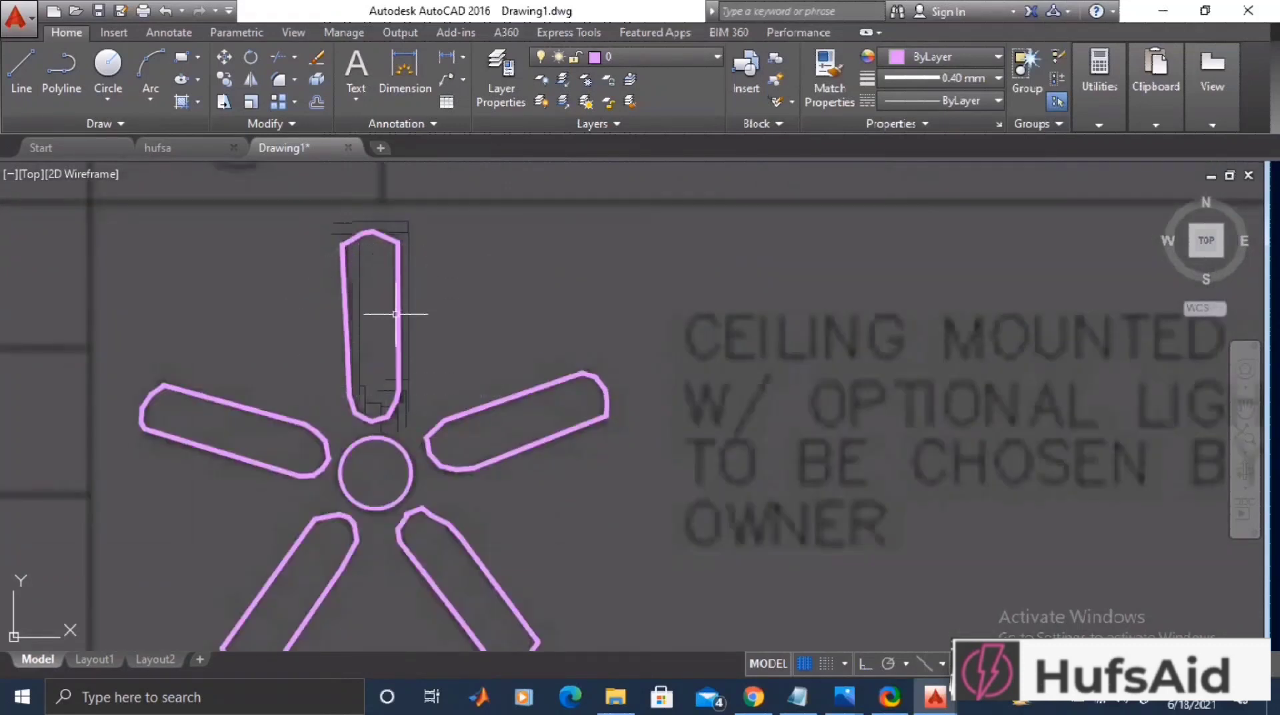
# Draw a rectangle about 1 inch wide and 1 1/4 inches high over the disconnect symbol.
pyautogui.scroll(-3, 414, 277)
pyautogui.scroll(1, 424, 279)
pyautogui.write('rec')
pyautogui.press('Return')
pyautogui.click(540, 280)
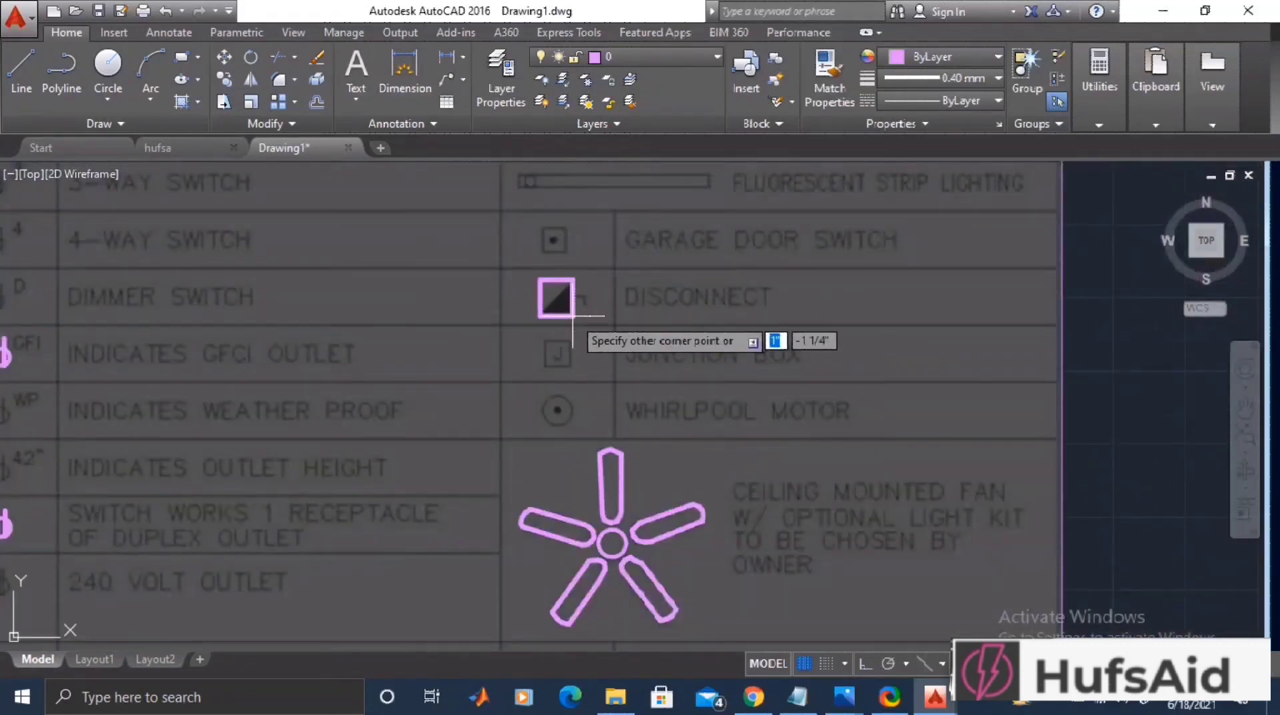
pyautogui.click(572, 316)
# Draw a diagonal line across the disconnect box from its lower-left corner to its upper-right corner.
pyautogui.click(22, 71)
pyautogui.scroll(4, 538, 310)
pyautogui.click(543, 329)
pyautogui.click(620, 240)
pyautogui.press('Escape')
# Draw a rectangle over the outline of the electrical panel symbol.
pyautogui.scroll(-4, 729, 200)
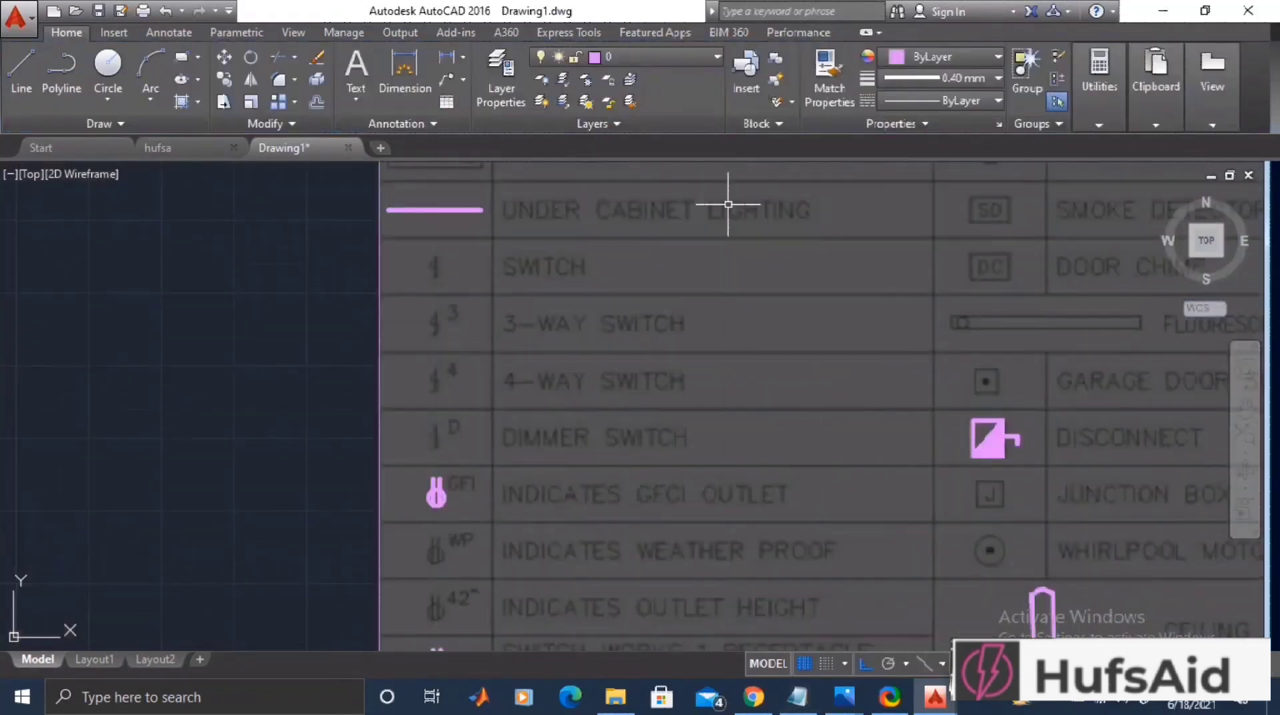
pyautogui.scroll(4, 742, 311)
pyautogui.click(766, 257)
pyautogui.click(860, 283)
# Draw both diagonals of the electrical panel rectangle and fill its two side triangles with a solid hatch.
pyautogui.scroll(4, 771, 284)
pyautogui.click(760, 212)
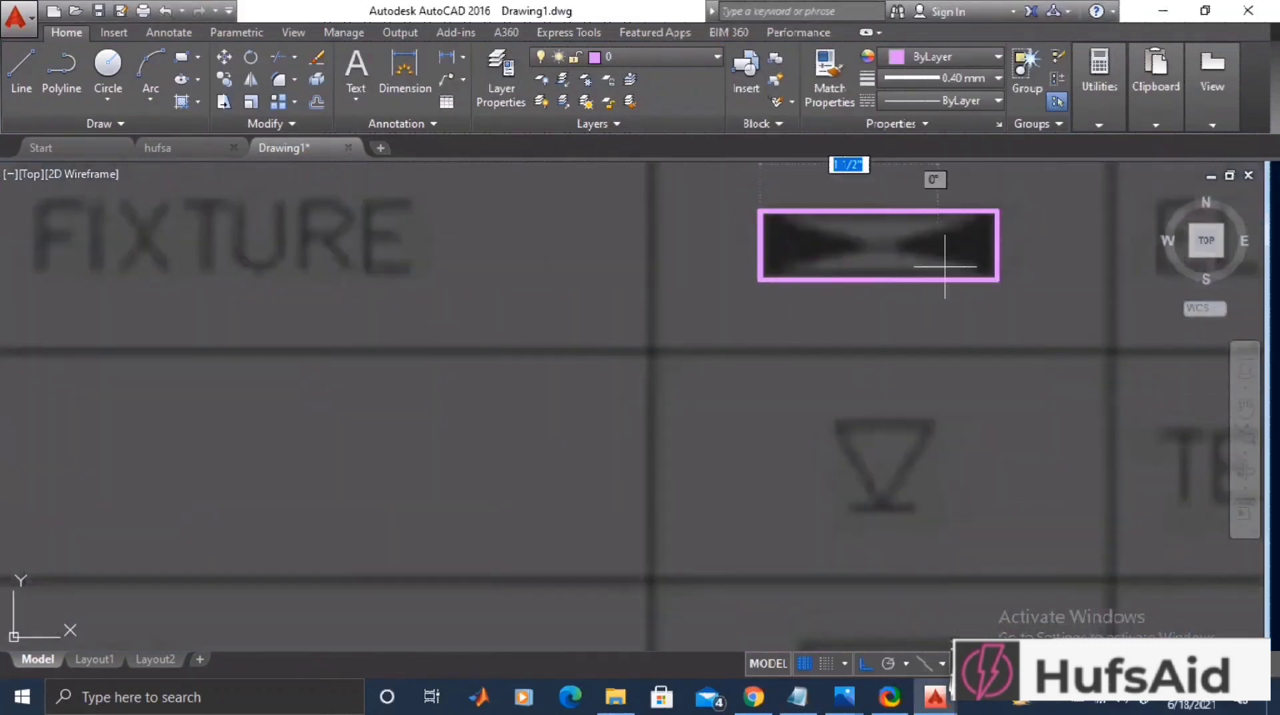
pyautogui.click(998, 279)
pyautogui.click(866, 664)
pyautogui.press('Return')
pyautogui.click(761, 279)
pyautogui.click(997, 211)
pyautogui.click(818, 243)
pyautogui.click(960, 245)
# Trace the telephone symbol's downward-pointing triangle with lines, its upper edge about 3/4 inch long.
pyautogui.moveTo(933, 400); pyautogui.dragTo(519, 294, button='middle')
pyautogui.click(420, 318)
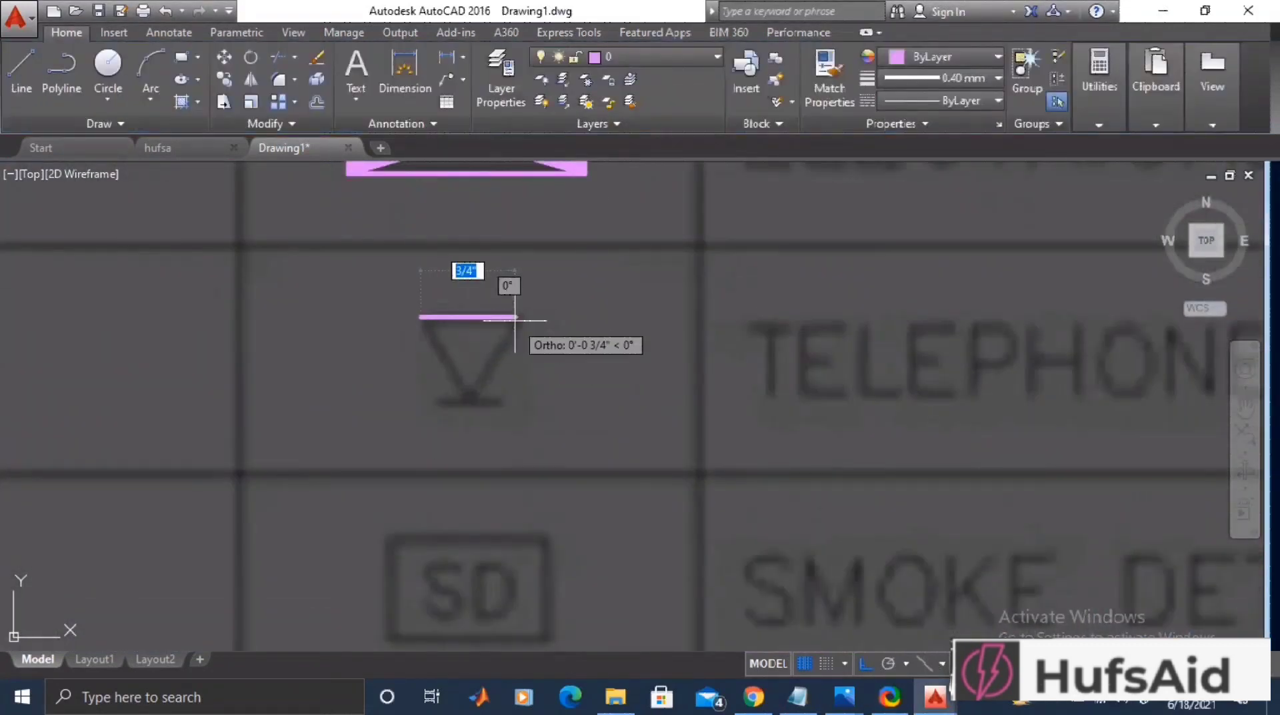
pyautogui.click(518, 317)
pyautogui.click(473, 401)
pyautogui.click(420, 317)
# Trace the outer circle of the exhaust fan symbol.
pyautogui.scroll(-6, 687, 428)
pyautogui.write('c')
pyautogui.scroll(4, 666, 264)
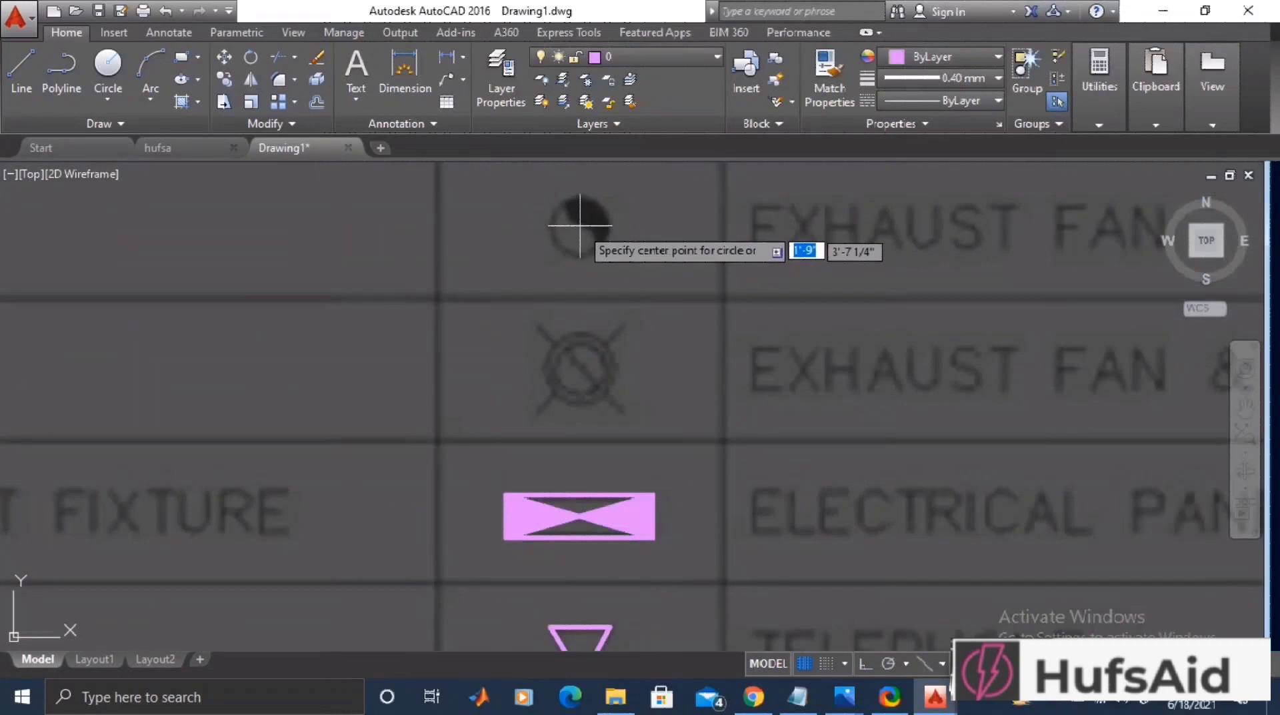
pyautogui.click(580, 223)
pyautogui.click(577, 256)
# Draw an S-shaped spline across the exhaust fan circle from its upper-left edge to its lower-right edge.
pyautogui.write('spl')
pyautogui.scroll(2, 579, 235)
pyautogui.scroll(2, 579, 235)
pyautogui.click(506, 219)
pyautogui.click(508, 264)
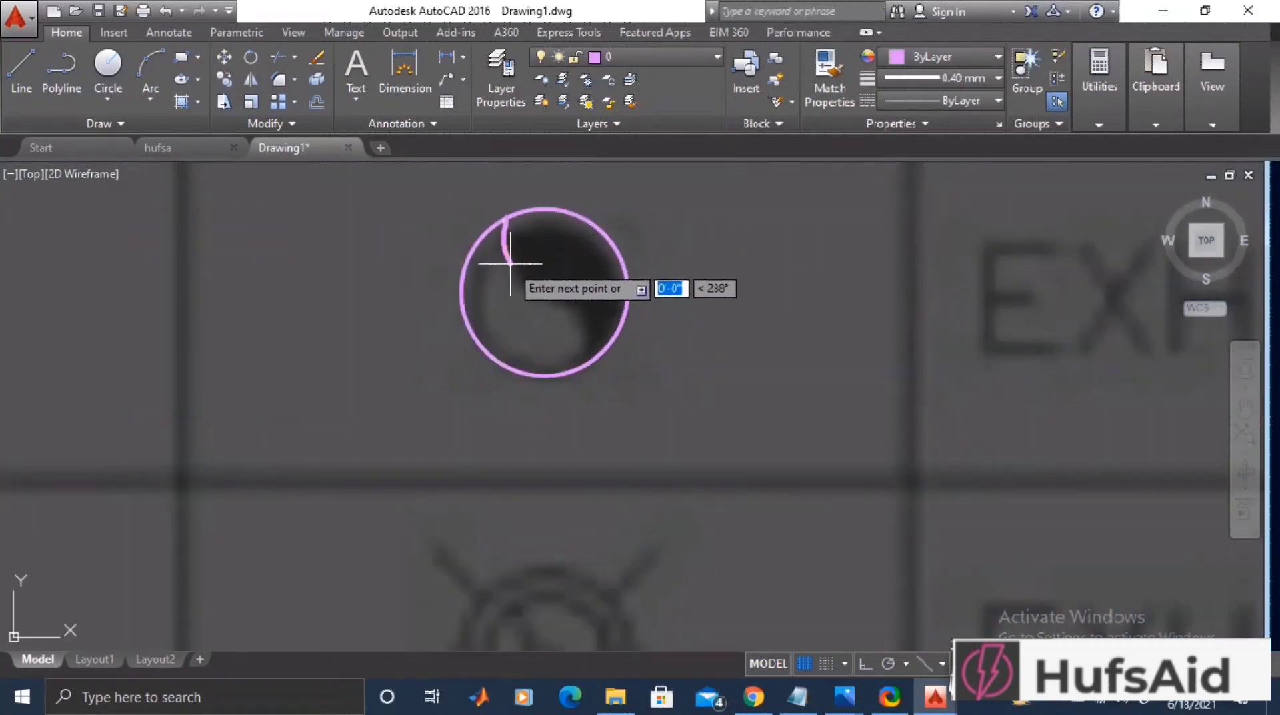
pyautogui.click(538, 298)
pyautogui.click(583, 313)
pyautogui.click(588, 336)
pyautogui.click(585, 368)
pyautogui.press('Return')
# Fill the exhaust fan circle's upper-right part, bounded by the spline, with a solid hatch.
pyautogui.click(181, 102)
pyautogui.click(587, 270)
pyautogui.scroll(-5, 627, 354)
pyautogui.press('Return')
# Trace the circle of the dedicated power supply symbol.
pyautogui.moveTo(705, 468); pyautogui.dragTo(688, 366, button='middle')
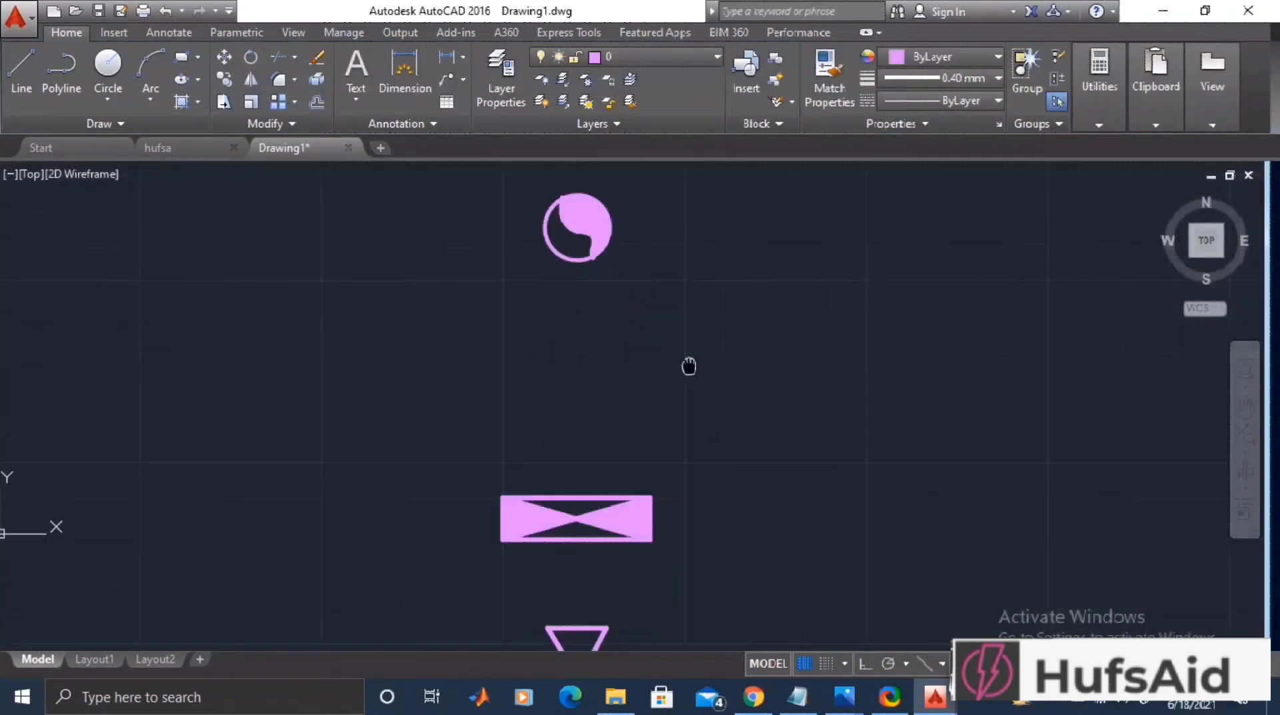
pyautogui.scroll(-5, 703, 410)
pyautogui.moveTo(724, 536); pyautogui.dragTo(791, 418, button='middle')
pyautogui.scroll(6, 623, 485)
pyautogui.write('c')
pyautogui.click(623, 485)
pyautogui.scroll(5, 640, 493)
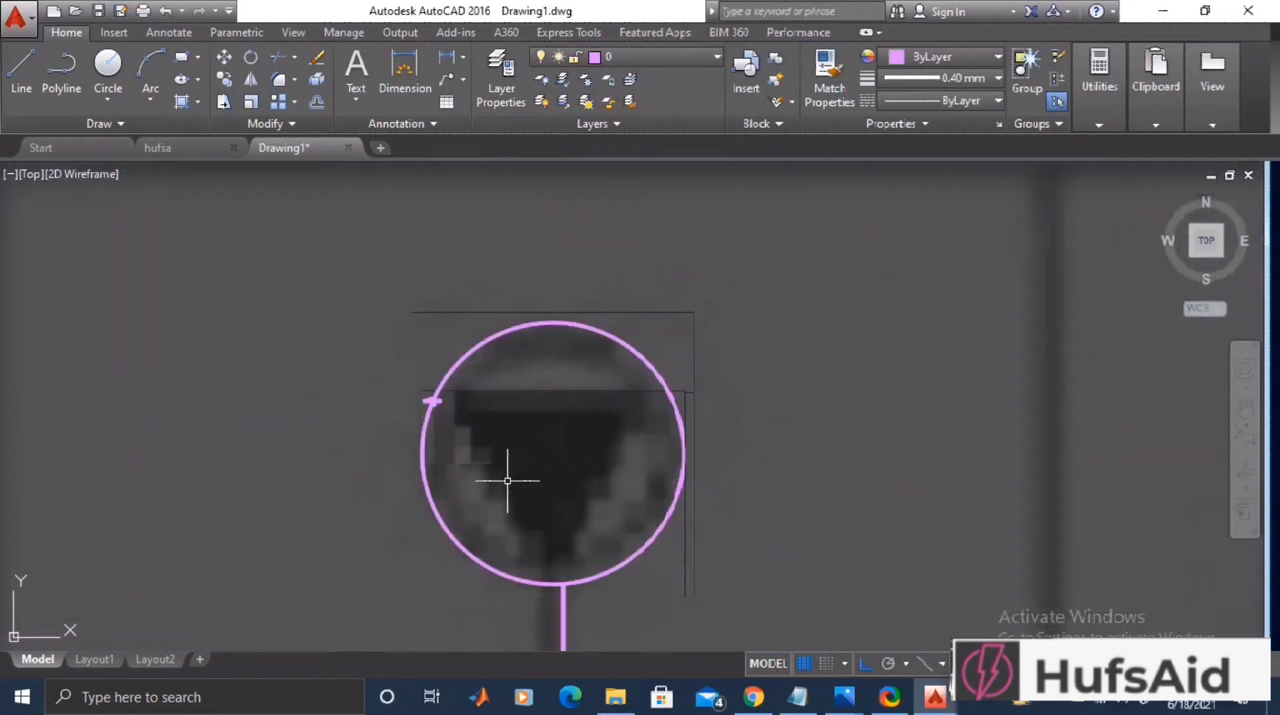
# Draw a three-sided polygon centred in the dedicated power supply circle, pointing down, and delete the existing stem line.
pyautogui.write('pol')
pyautogui.press('Return')
pyautogui.write('3')
pyautogui.press('Return')
pyautogui.click(554, 461)
pyautogui.press('Return')
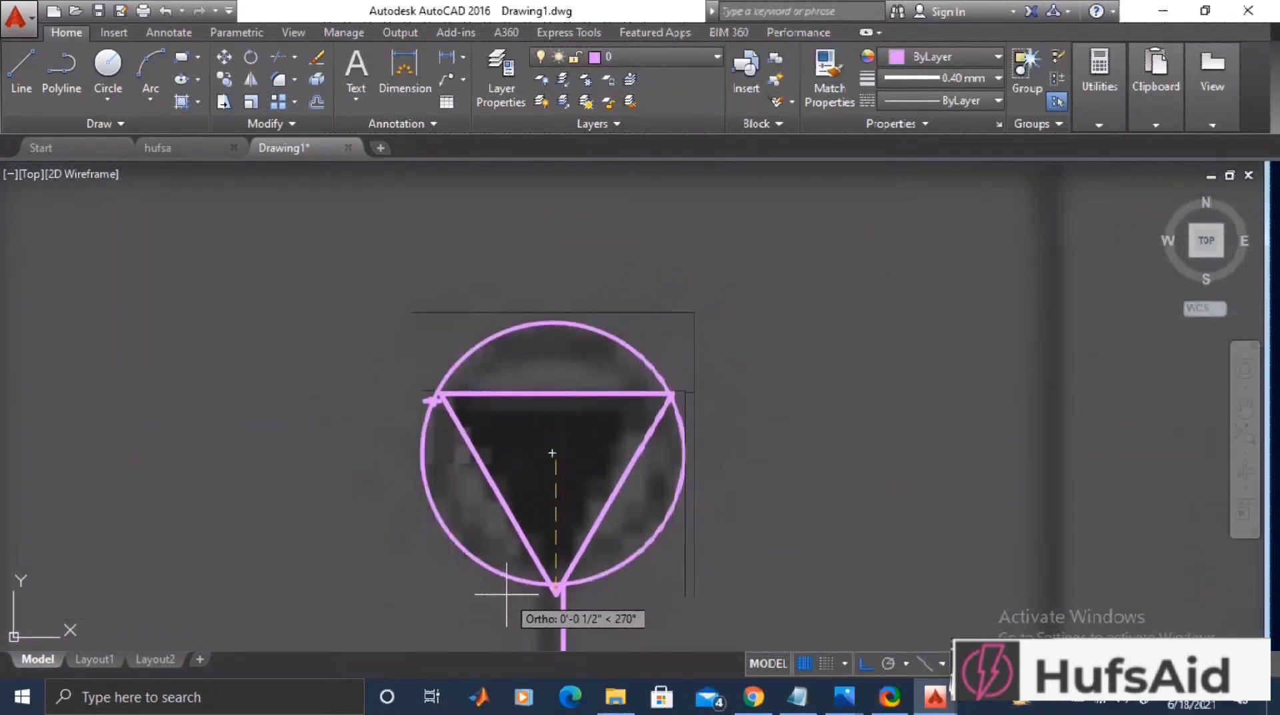
pyautogui.click(510, 595)
pyautogui.click(563, 617)
pyautogui.press('Delete')
# Draw a vertical stem down from the triangle's lower vertex and fill the triangle with a solid hatch.
pyautogui.press('l')
pyautogui.press('Return')
pyautogui.moveTo(556, 598); pyautogui.dragTo(515, 460, button='middle')
pyautogui.click(515, 457)
pyautogui.moveTo(524, 610); pyautogui.dragTo(512, 464, button='middle')
pyautogui.click(500, 519)
pyautogui.scroll(-5, 544, 443)
pyautogui.click(182, 103)
pyautogui.click(529, 341)
pyautogui.press('Return')
# Erase the stray line running from the dedicated power supply circle's centre to its edge.
pyautogui.scroll(-5, 621, 400)
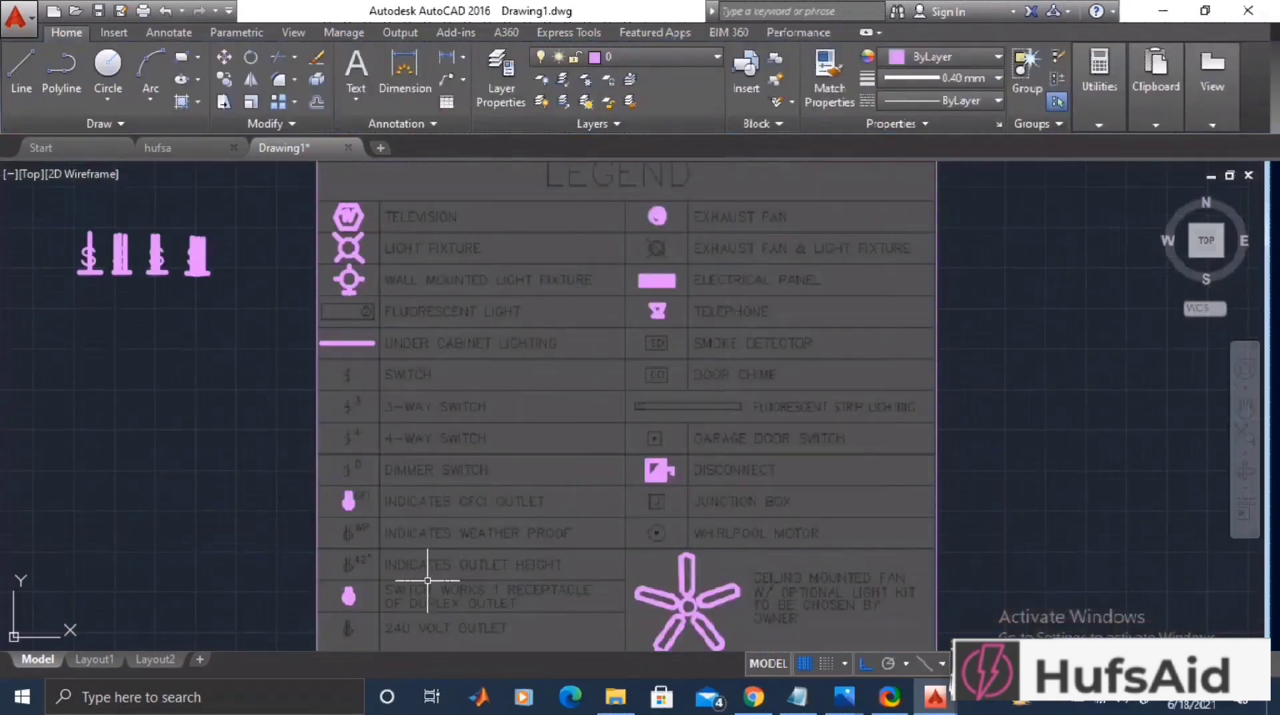
pyautogui.scroll(8, 625, 483)
pyautogui.click(625, 480)
pyautogui.click(620, 514)
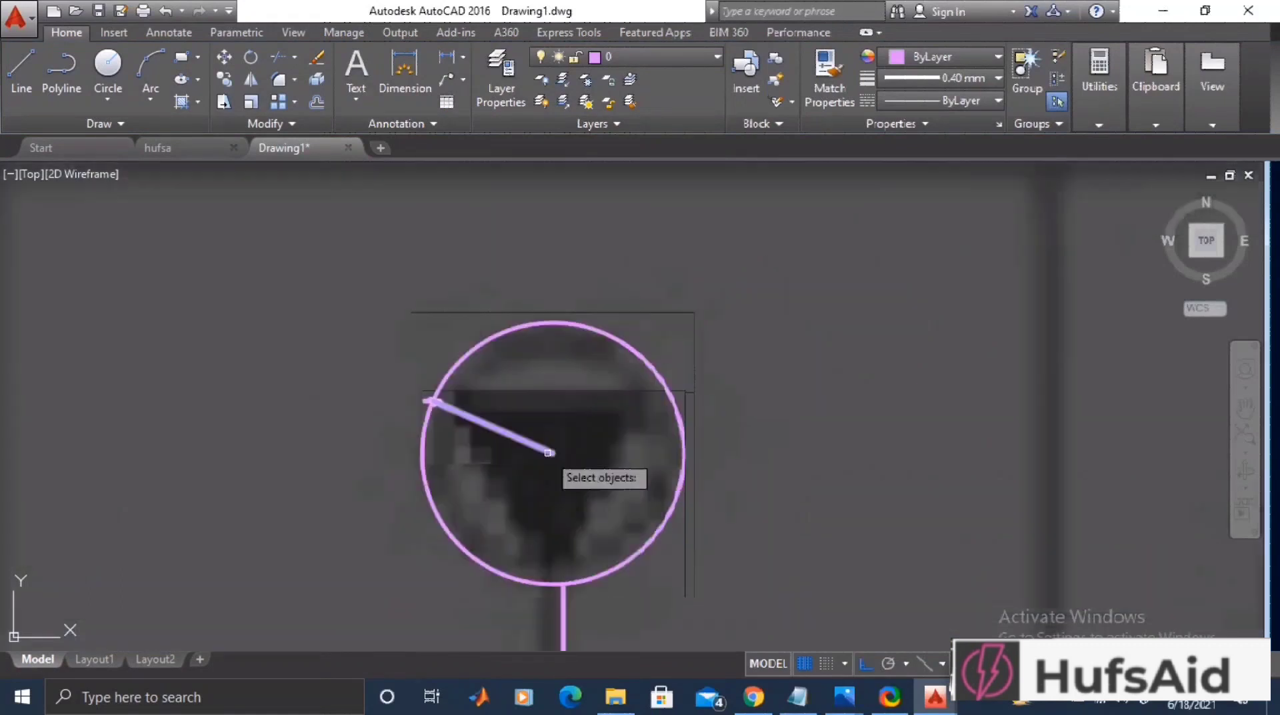
pyautogui.click(551, 452)
pyautogui.press('Return')
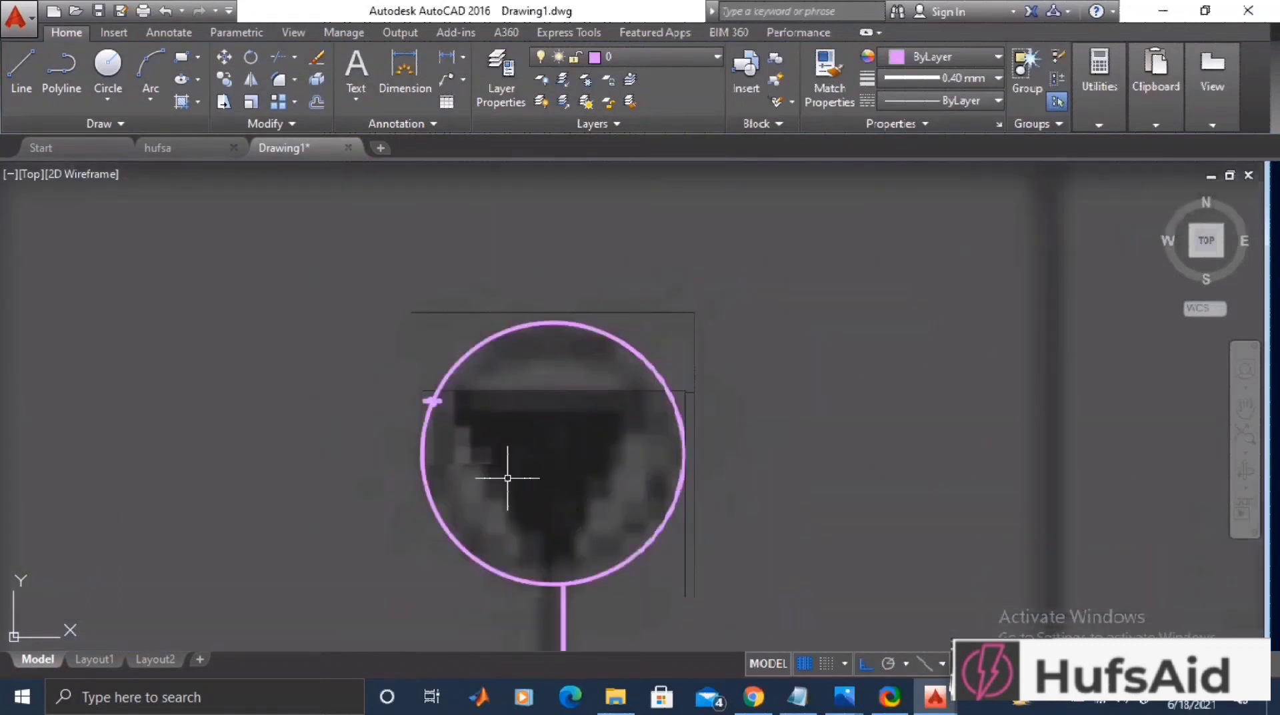
# Inscribe a downward-pointing three-sided polygon at the circle's centre, its lower vertex about 1/2 inch below the centre.
pyautogui.press('Return')
pyautogui.press('Return')
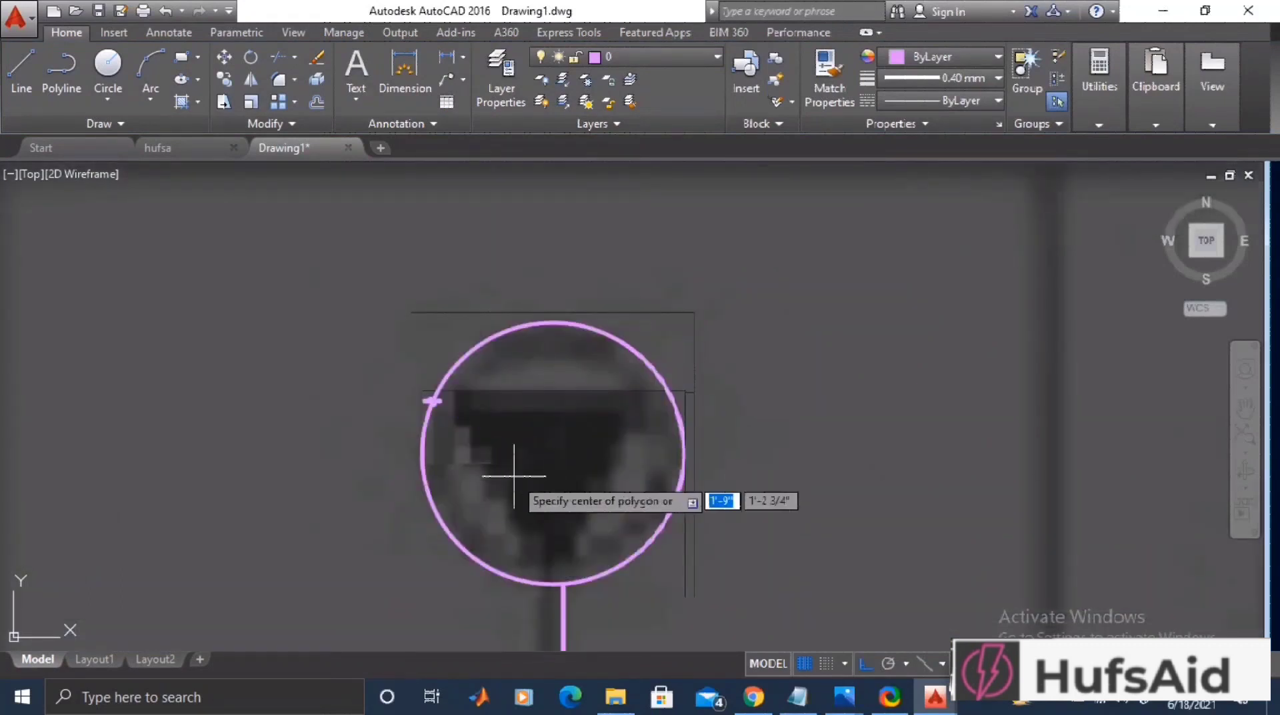
pyautogui.click(553, 454)
pyautogui.press('Return')
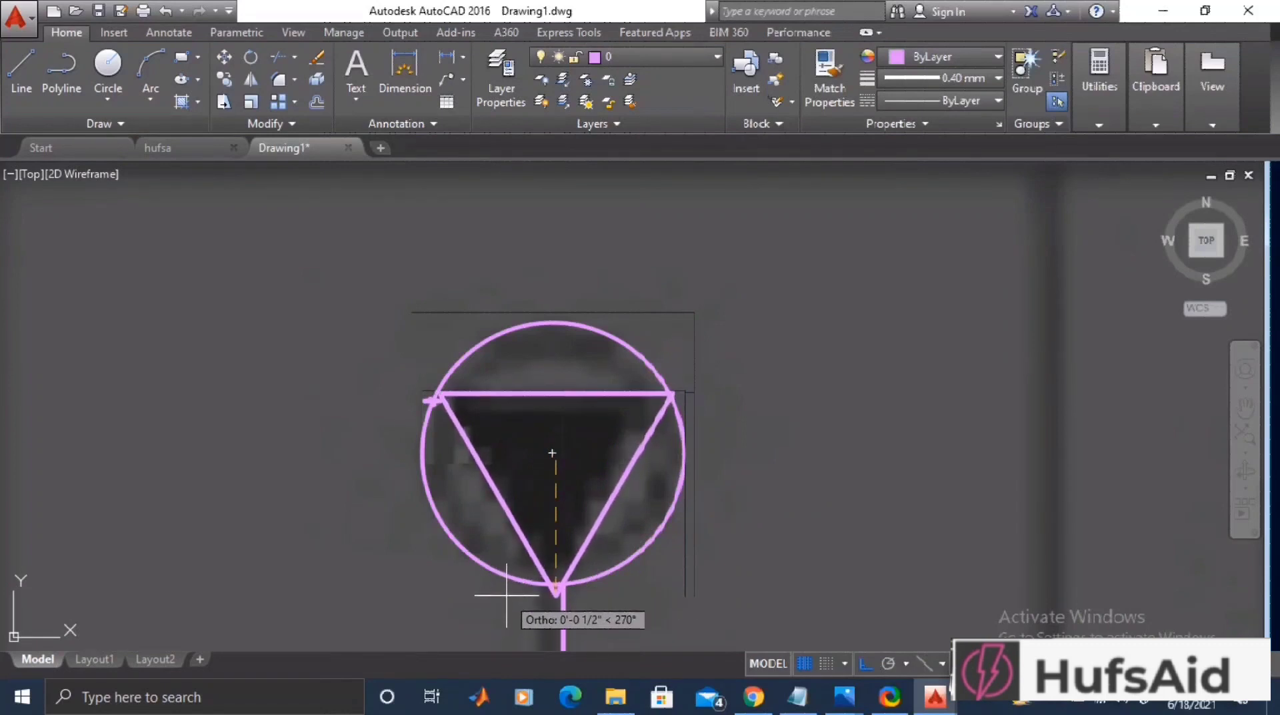
pyautogui.click(506, 596)
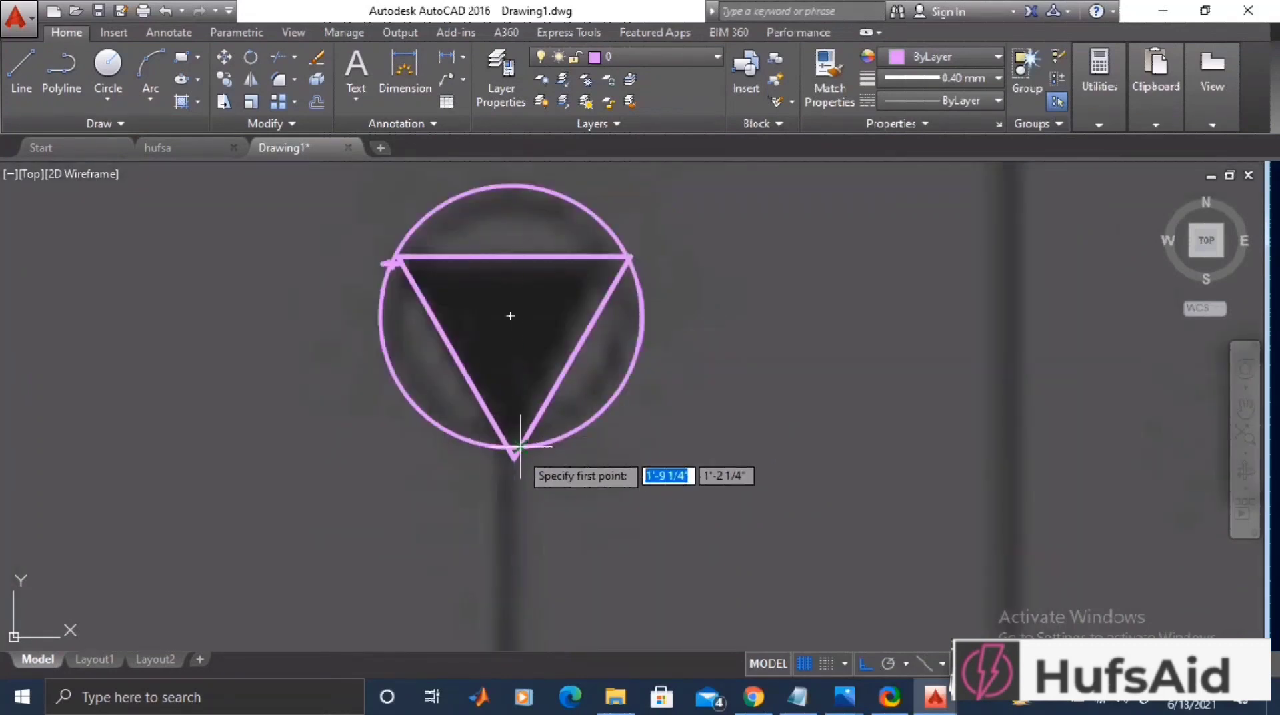
# Draw the dedicated power supply symbol's vertical stem downward from the triangle's lower vertex.
pyautogui.click(514, 454)
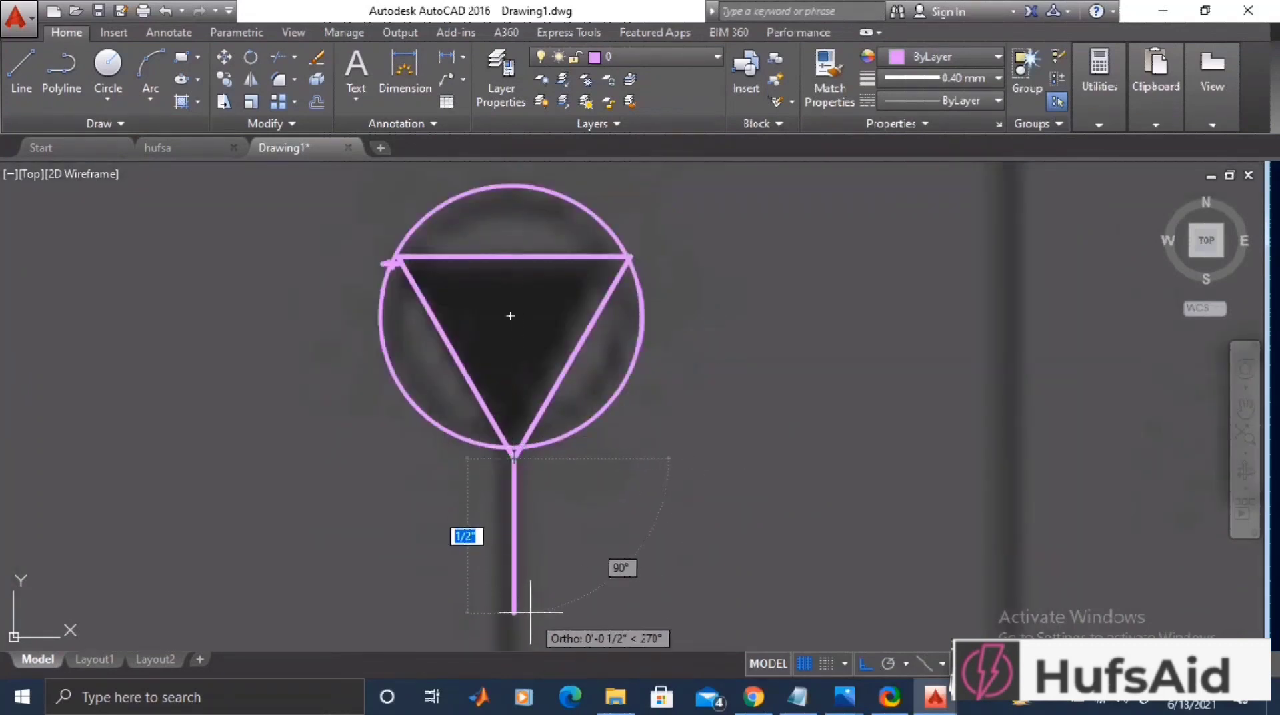
pyautogui.moveTo(528, 607); pyautogui.dragTo(518, 461, button='middle')
pyautogui.click(503, 534)
pyautogui.press('Return')
pyautogui.scroll(-2, 551, 452)
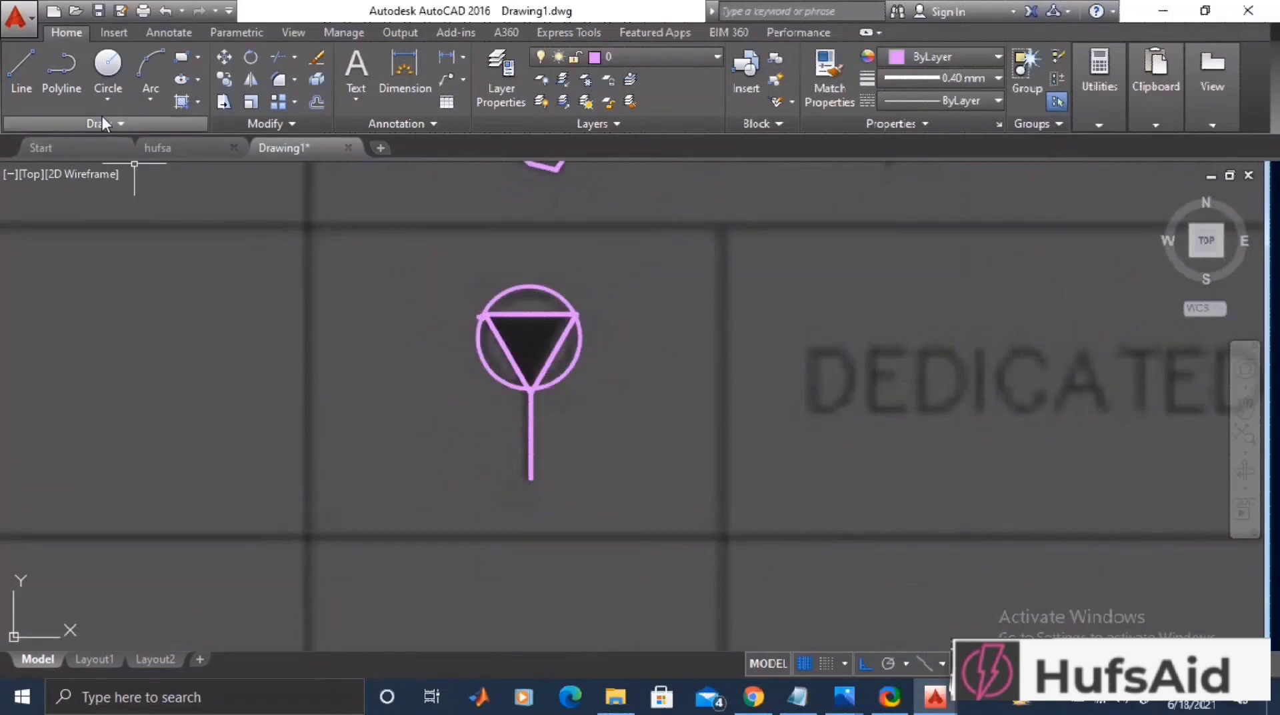
# Fill the triangle inside the dedicated power supply circle with a solid hatch.
pyautogui.click(532, 346)
pyautogui.press('Return')
pyautogui.scroll(-5, 617, 399)
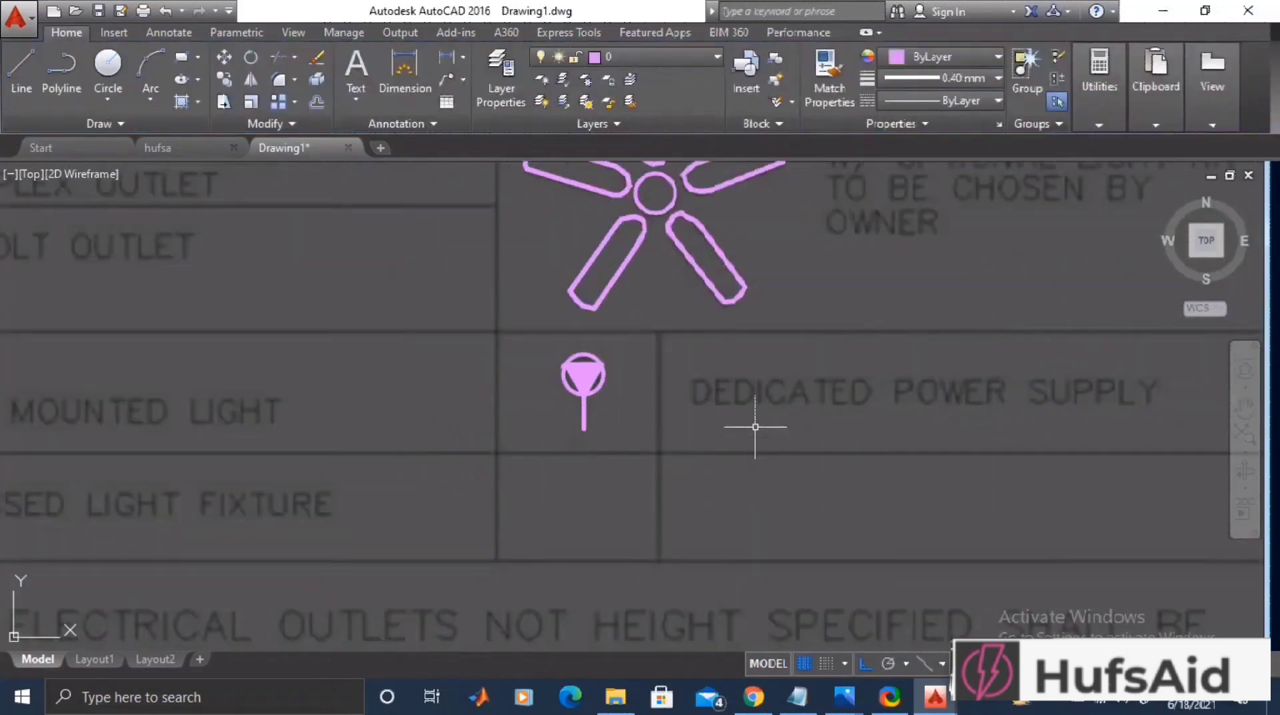
# Save the drawing to the Desktop as "legends 120 sq".
pyautogui.scroll(-5, 755, 425)
pyautogui.moveTo(611, 167); pyautogui.dragTo(583, 422, button='middle')
pyautogui.moveTo(440, 571); pyautogui.dragTo(501, 541, button='middle')
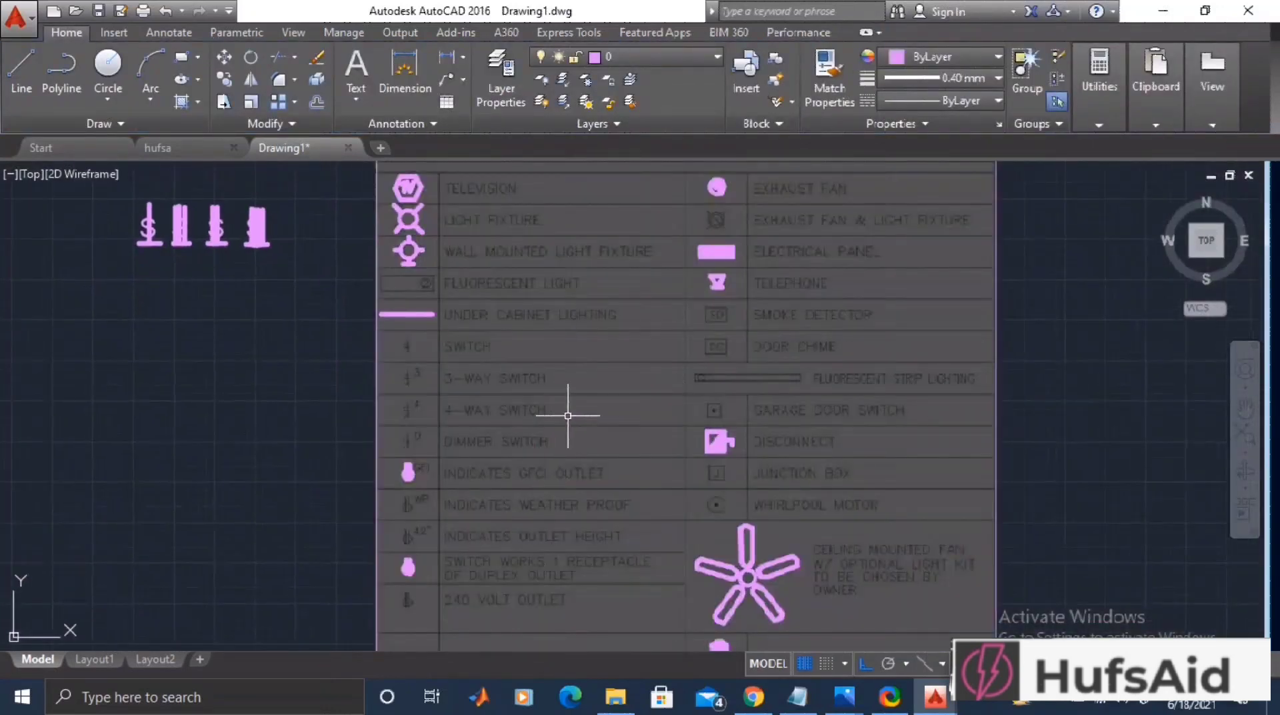
pyautogui.moveTo(568, 314); pyautogui.dragTo(539, 362, button='middle')
pyautogui.hotkey('ctrl', 's')
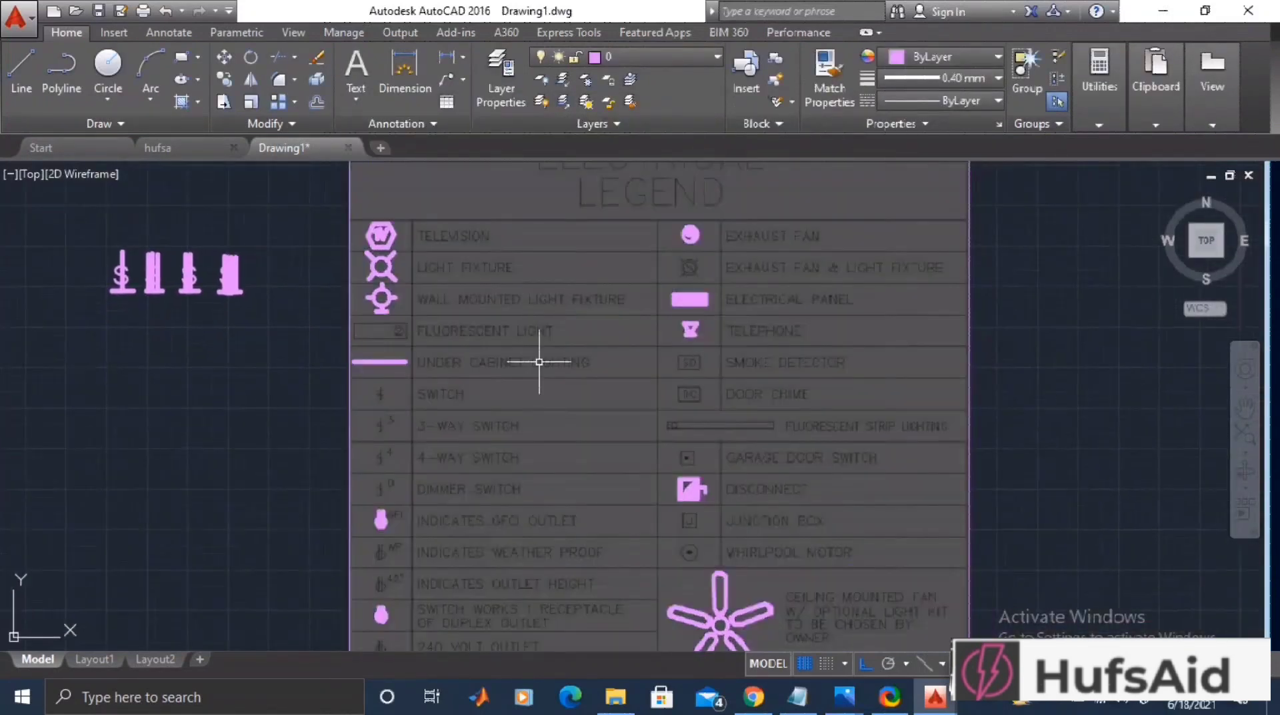
pyautogui.hotkey('ctrl', 's')
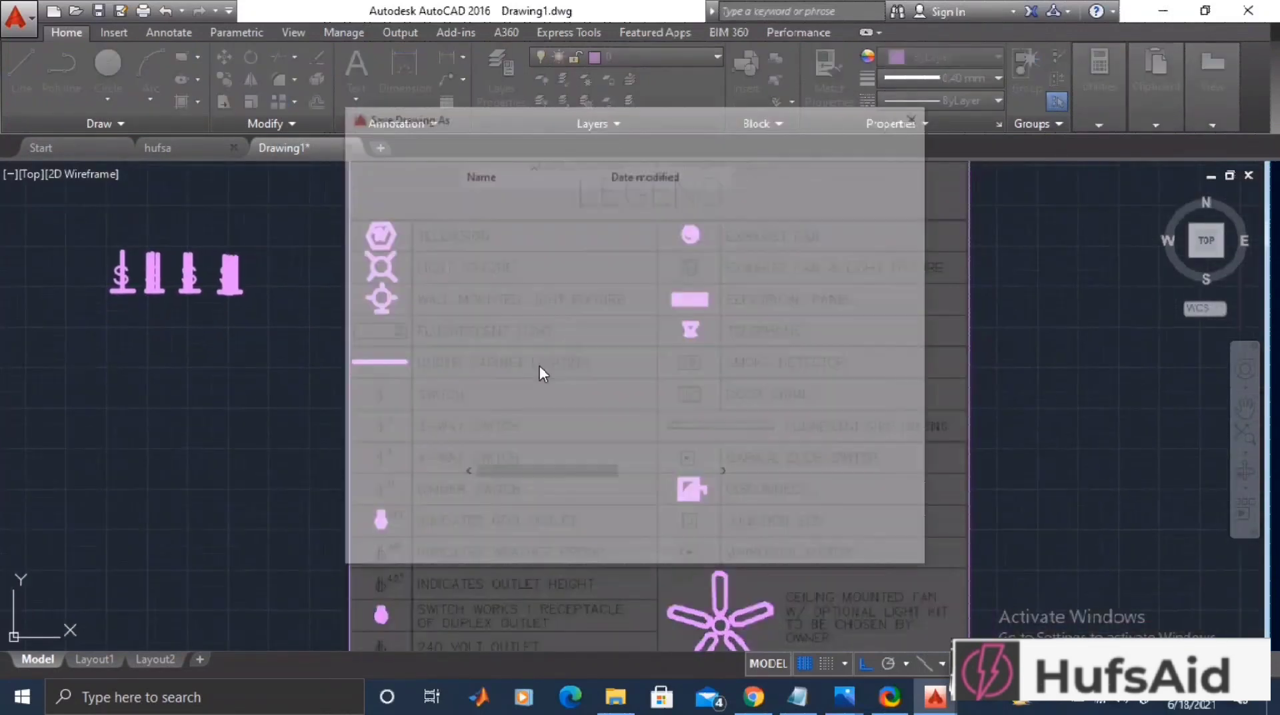
pyautogui.write('legends 120')
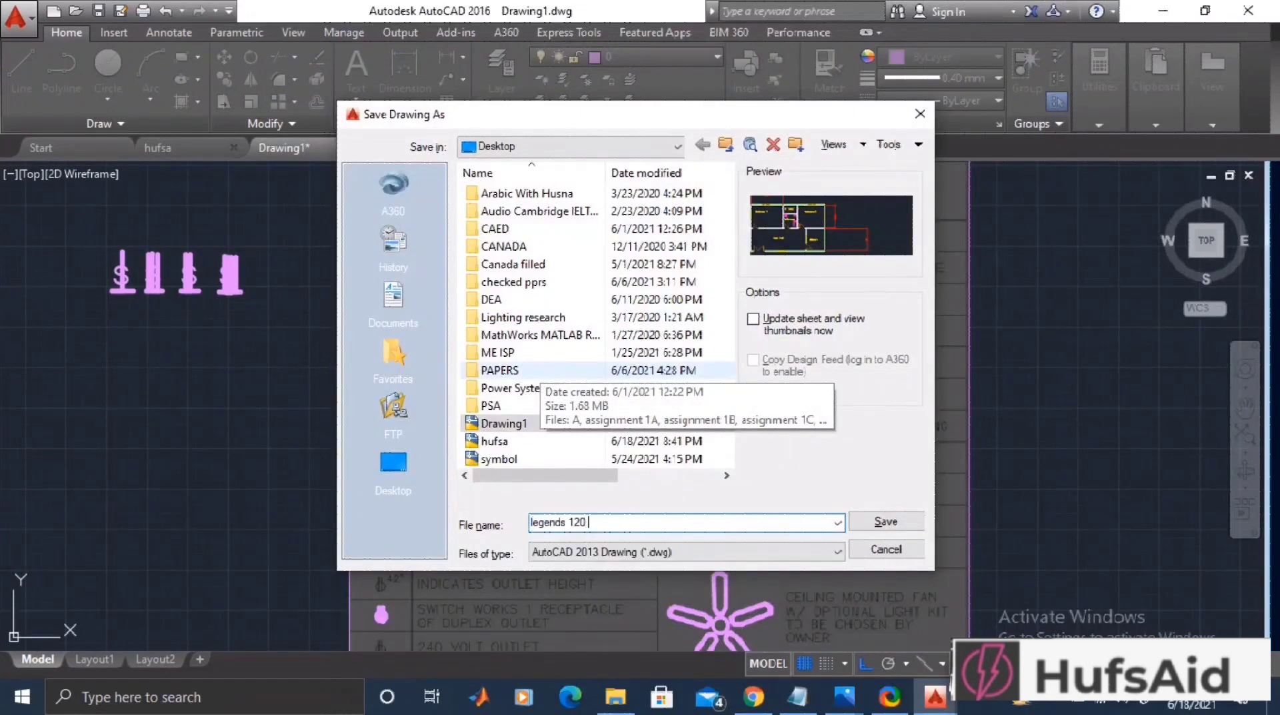
pyautogui.write(' sq')
pyautogui.press('Return')
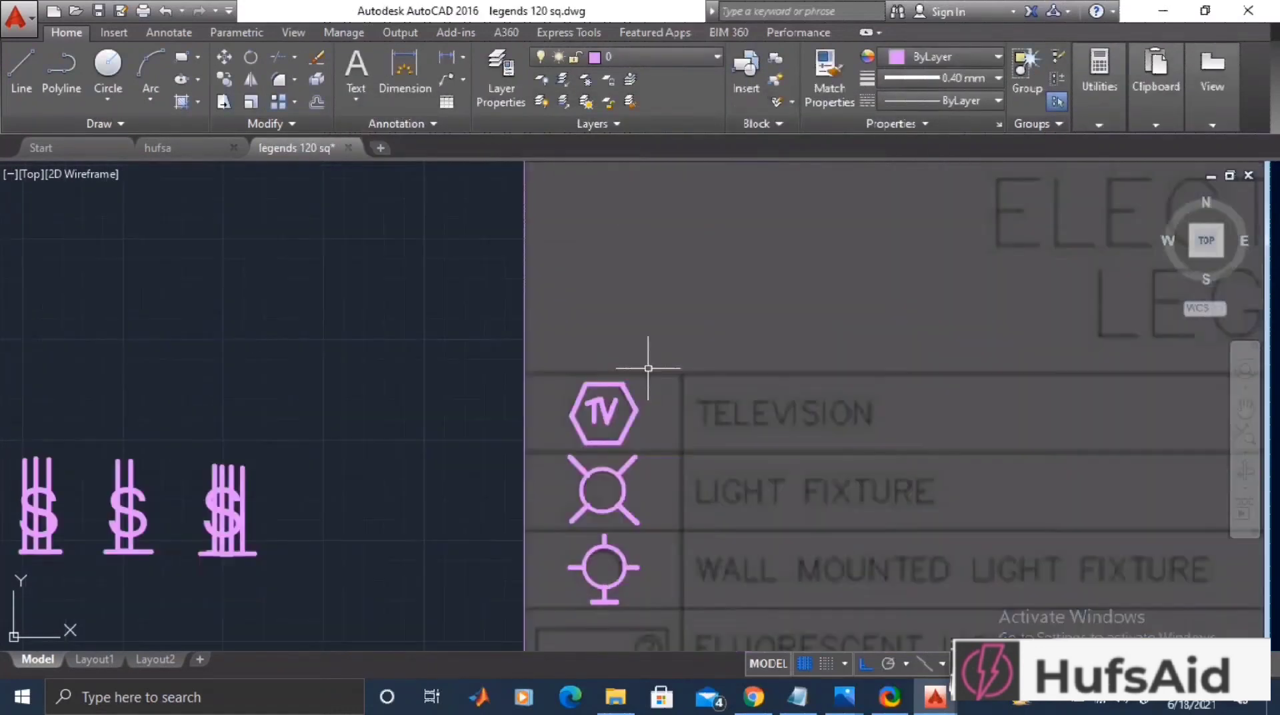
# Scale all traced legend symbols, including the switch symbols beside the image, by a factor of 20, leaving out the legend image.
pyautogui.scroll(-5, 648, 367)
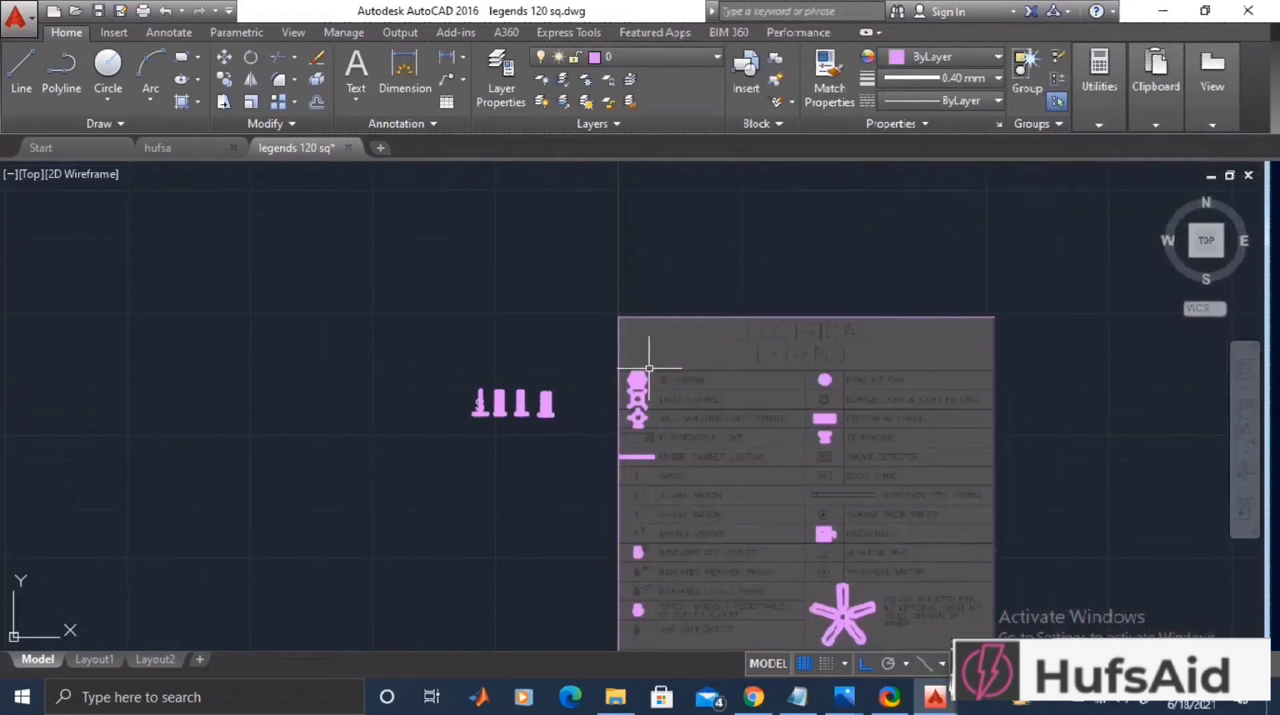
pyautogui.write('s')
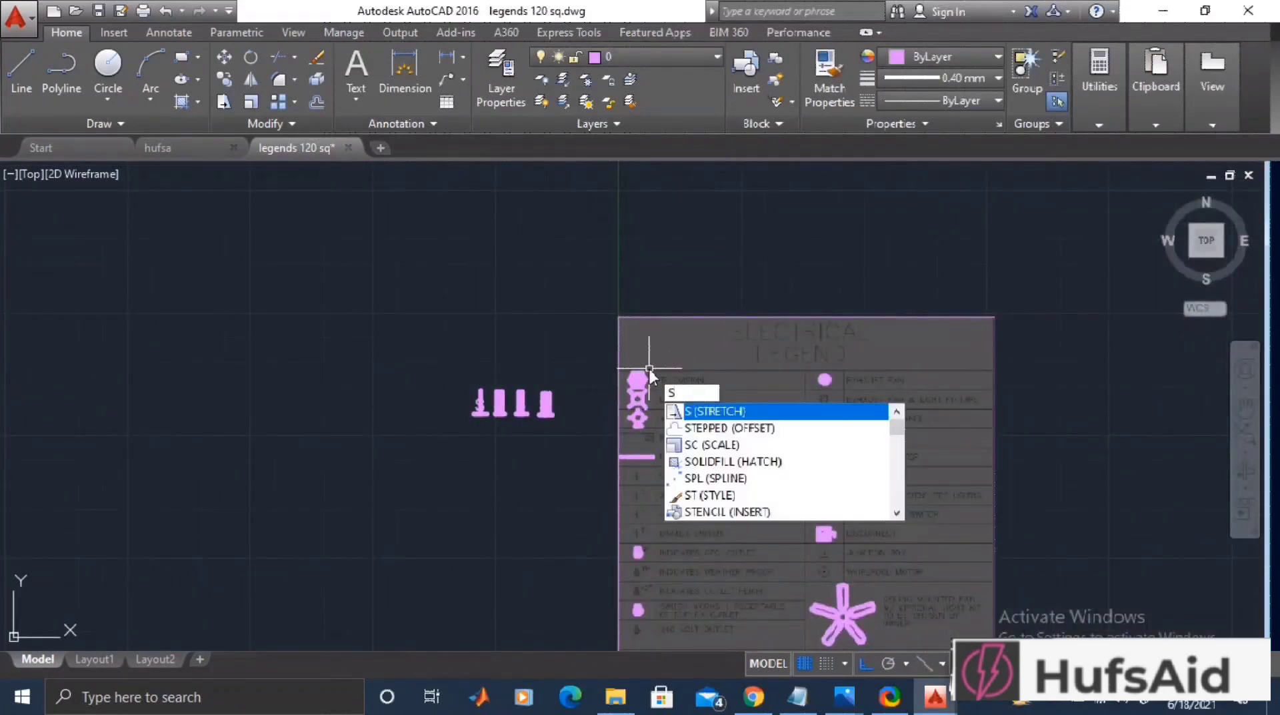
pyautogui.write('c')
pyautogui.press('Return')
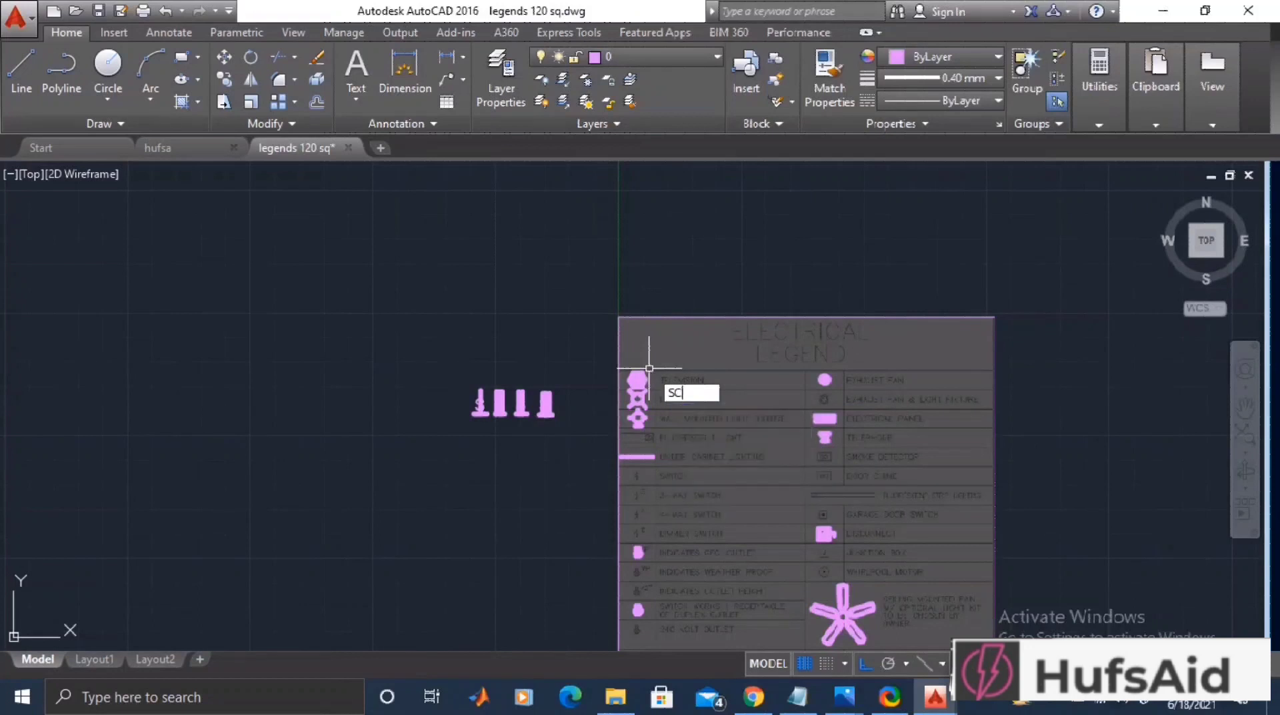
pyautogui.scroll(-4, 854, 535)
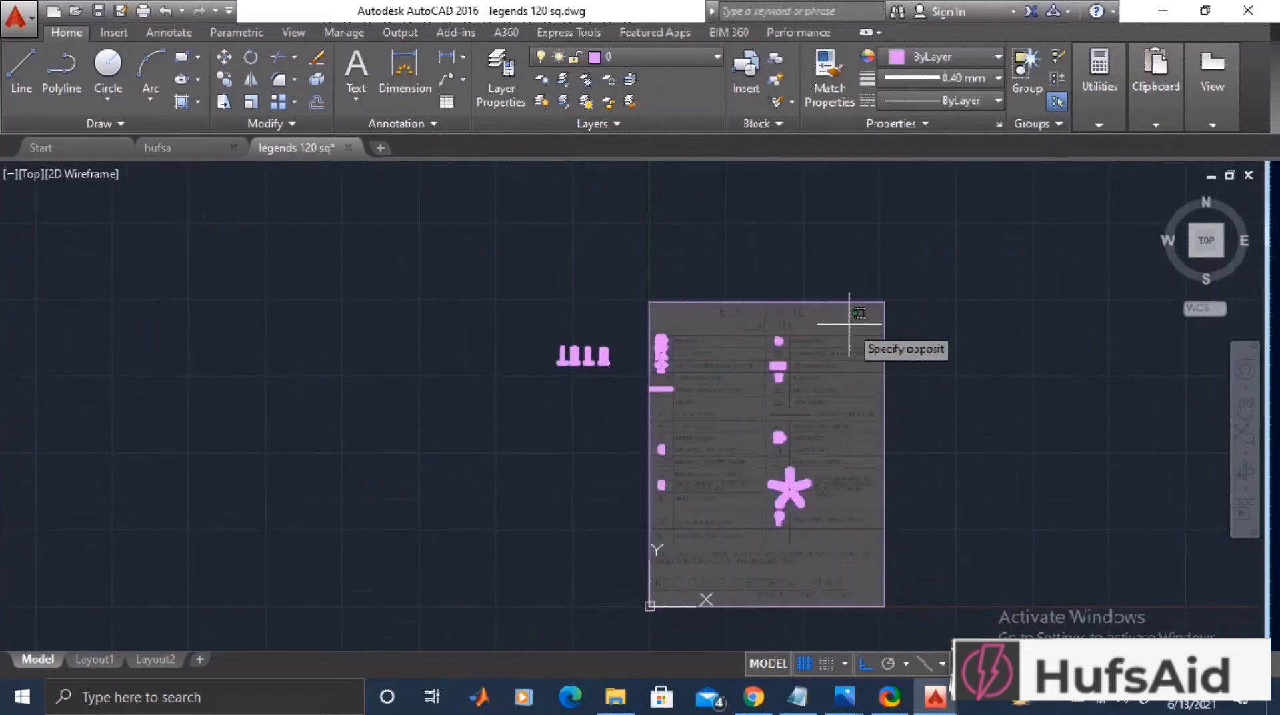
pyautogui.click(849, 324)
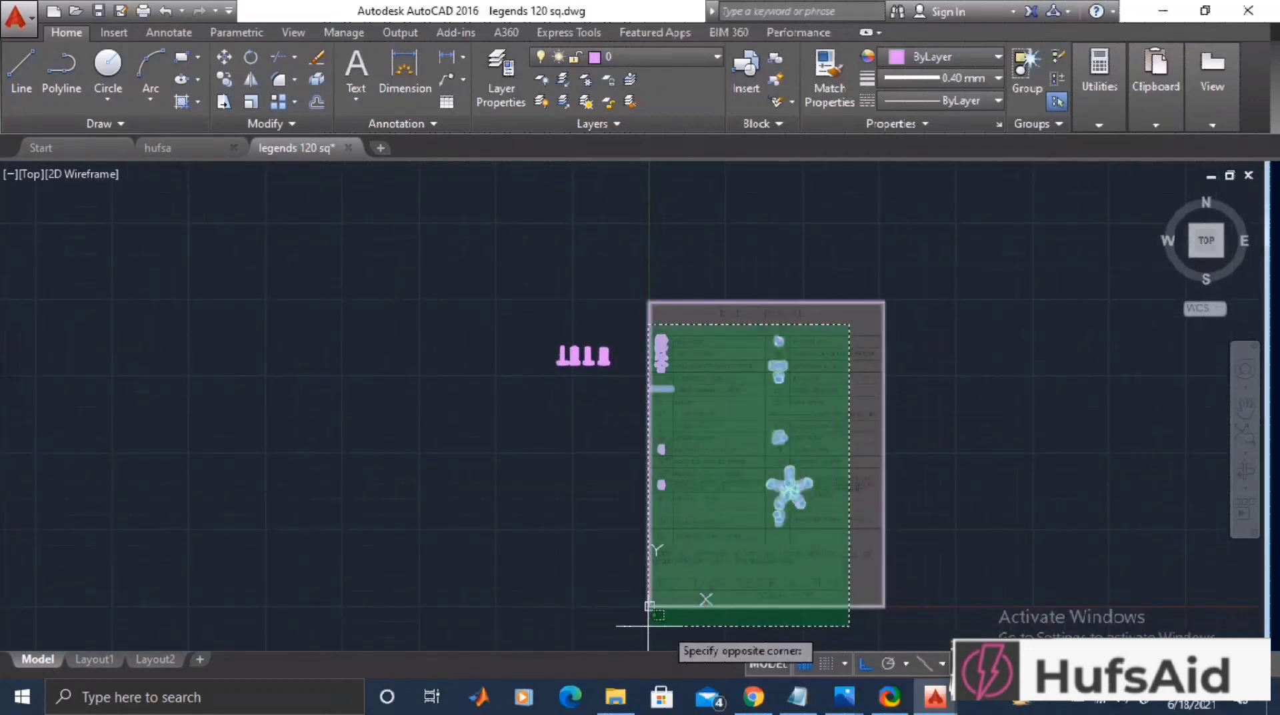
pyautogui.click(525, 561)
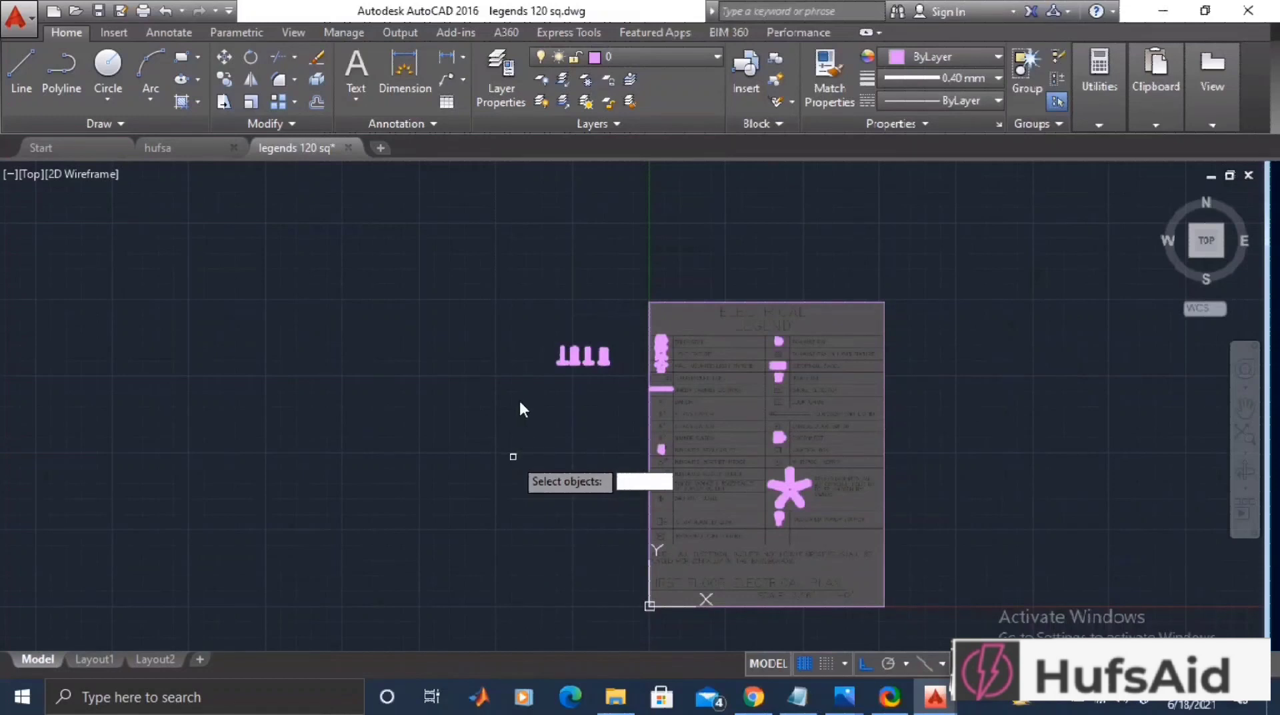
pyautogui.click(537, 335)
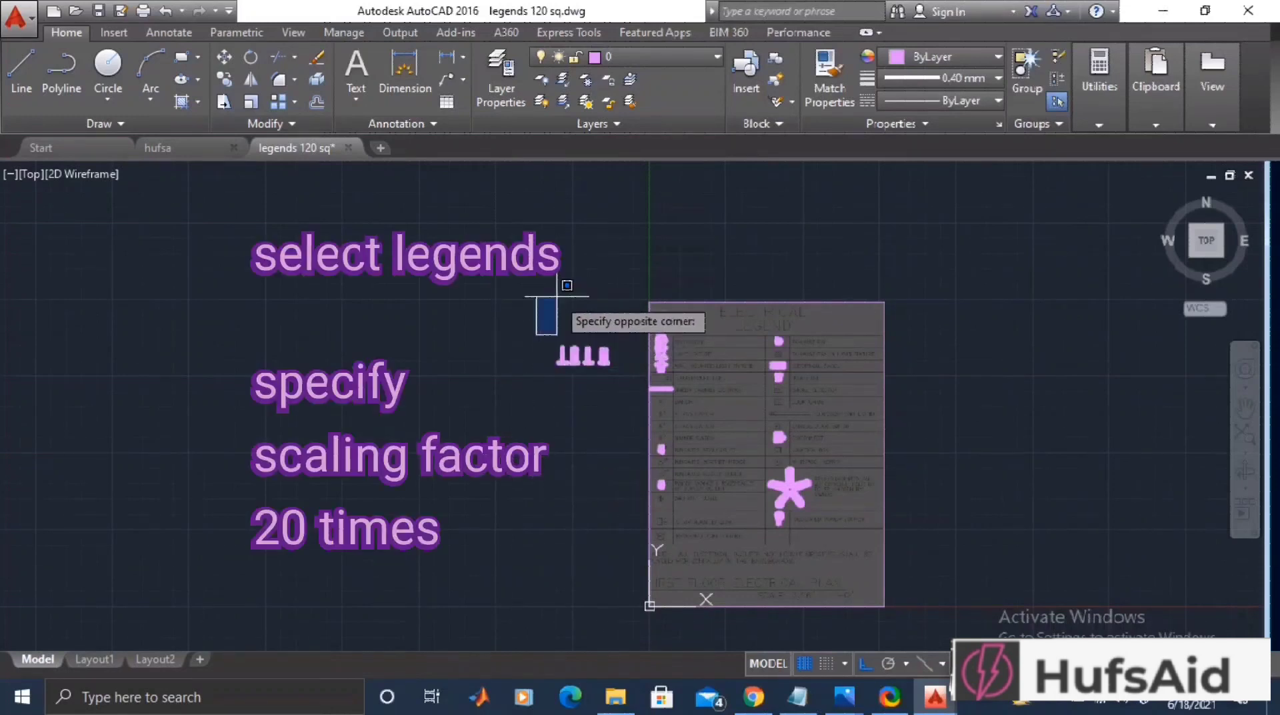
pyautogui.click(842, 566)
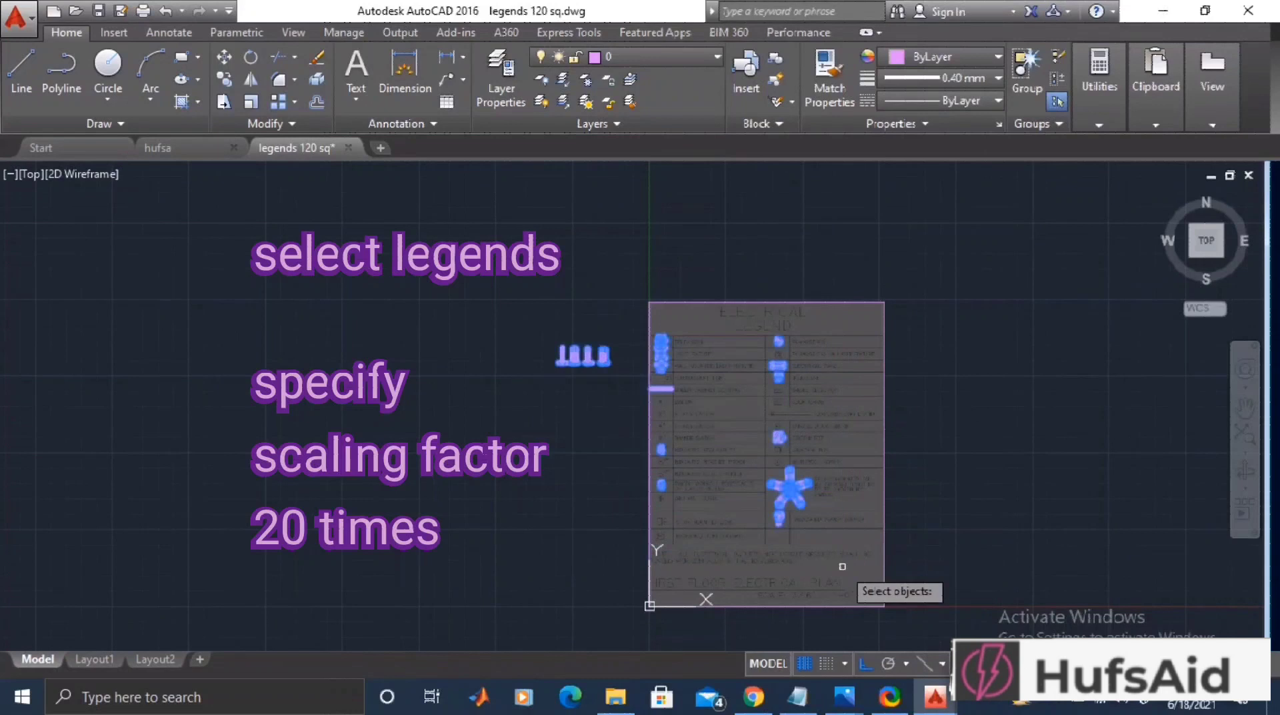
pyautogui.press('Return')
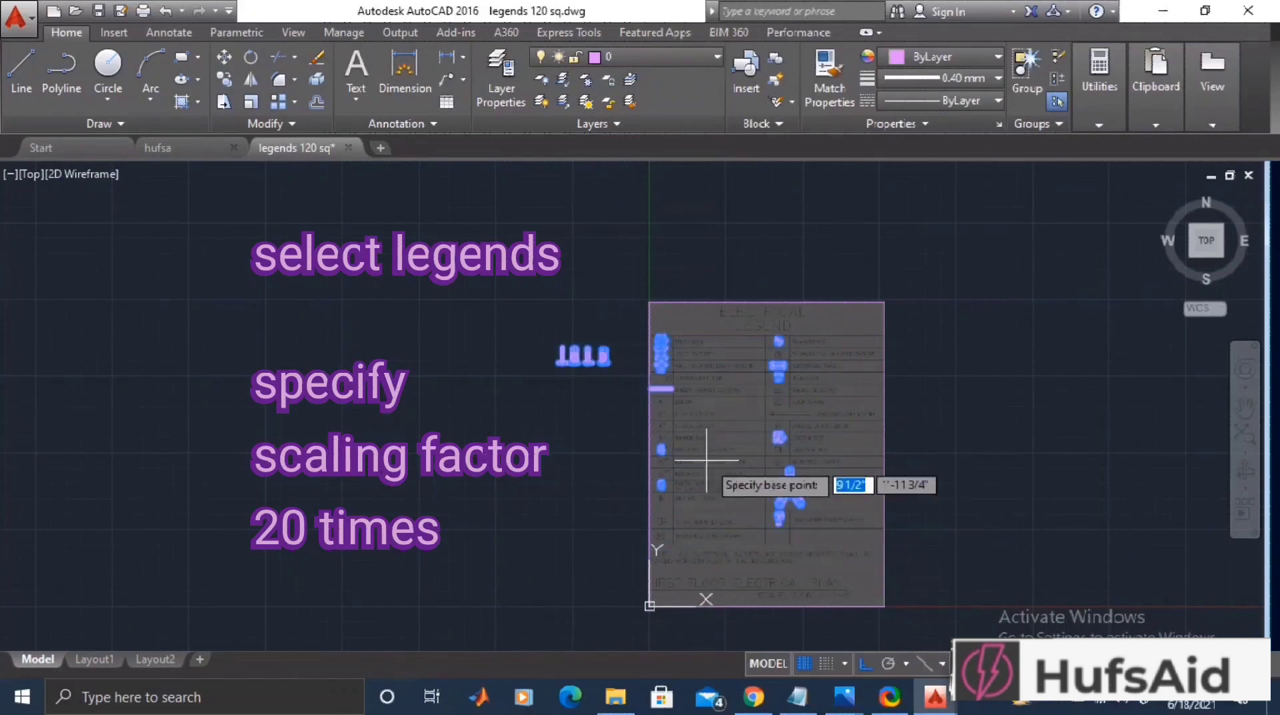
pyautogui.click(613, 483)
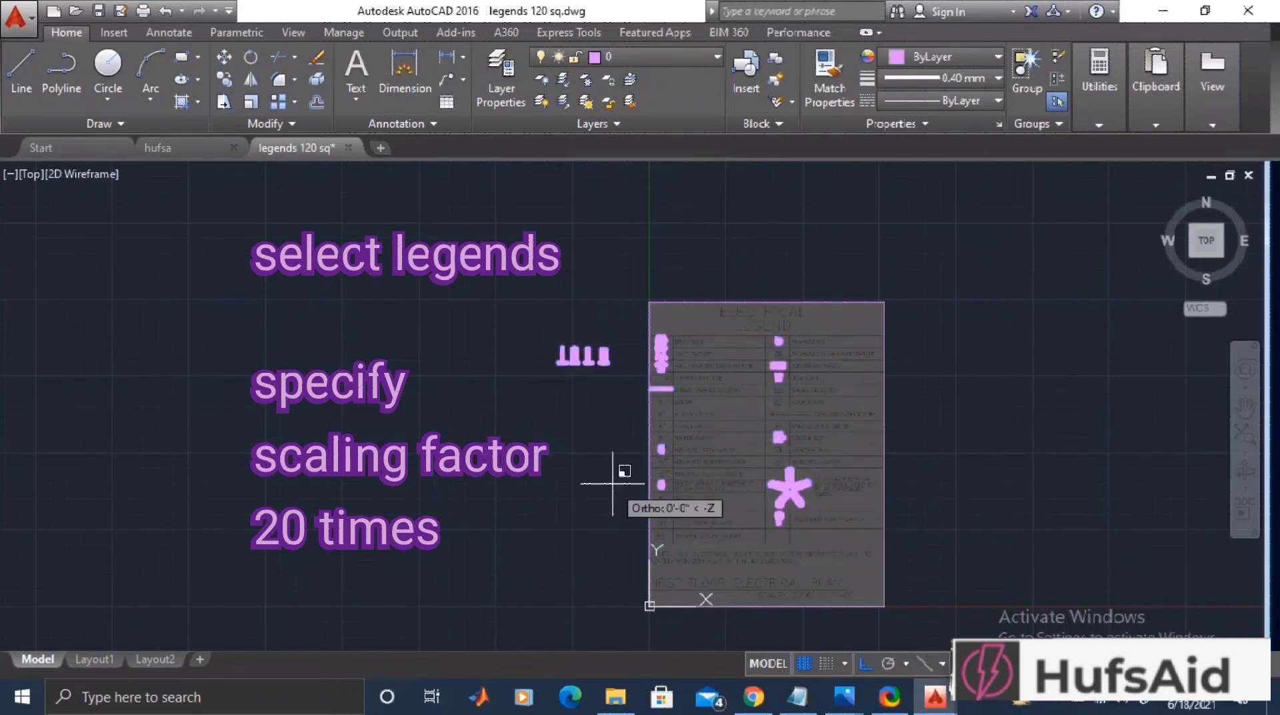
pyautogui.write('20')
pyautogui.press('Return')
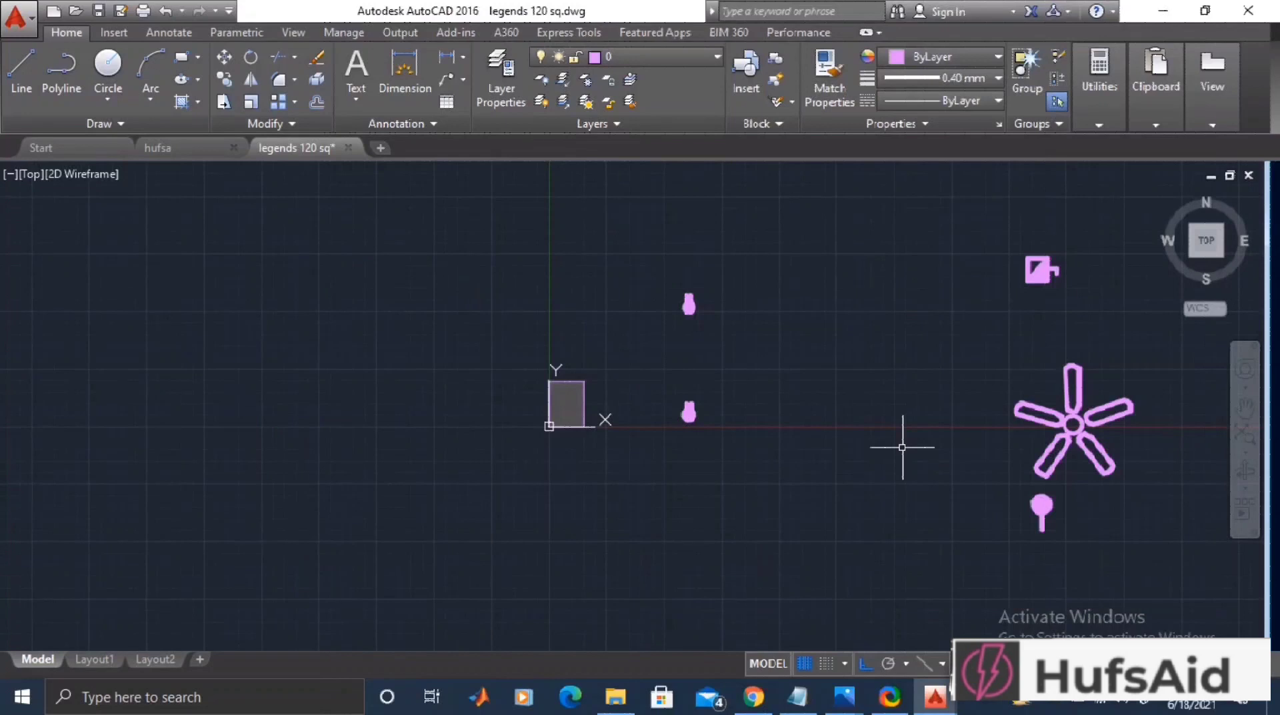
# Move all scaled legend symbols to the Defpoints layer and clear the selection.
pyautogui.scroll(-4, 843, 460)
pyautogui.click(1022, 258)
pyautogui.click(620, 540)
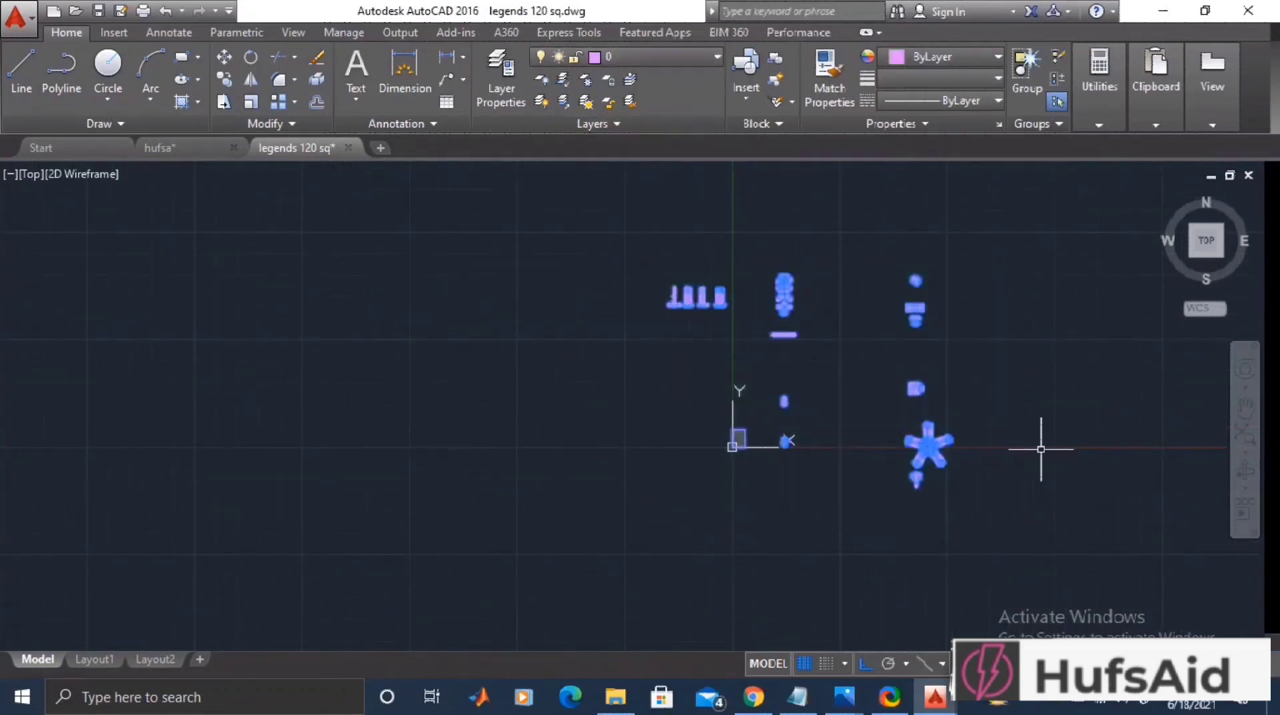
pyautogui.click(686, 59)
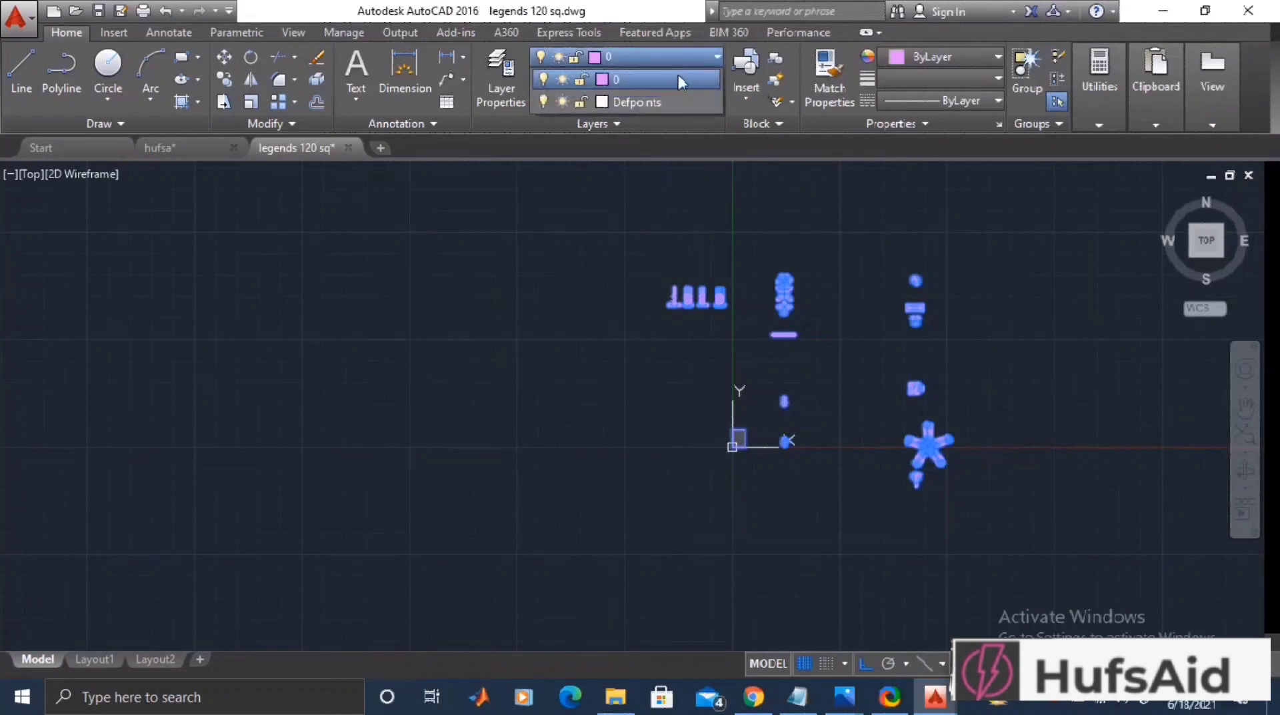
pyautogui.click(670, 98)
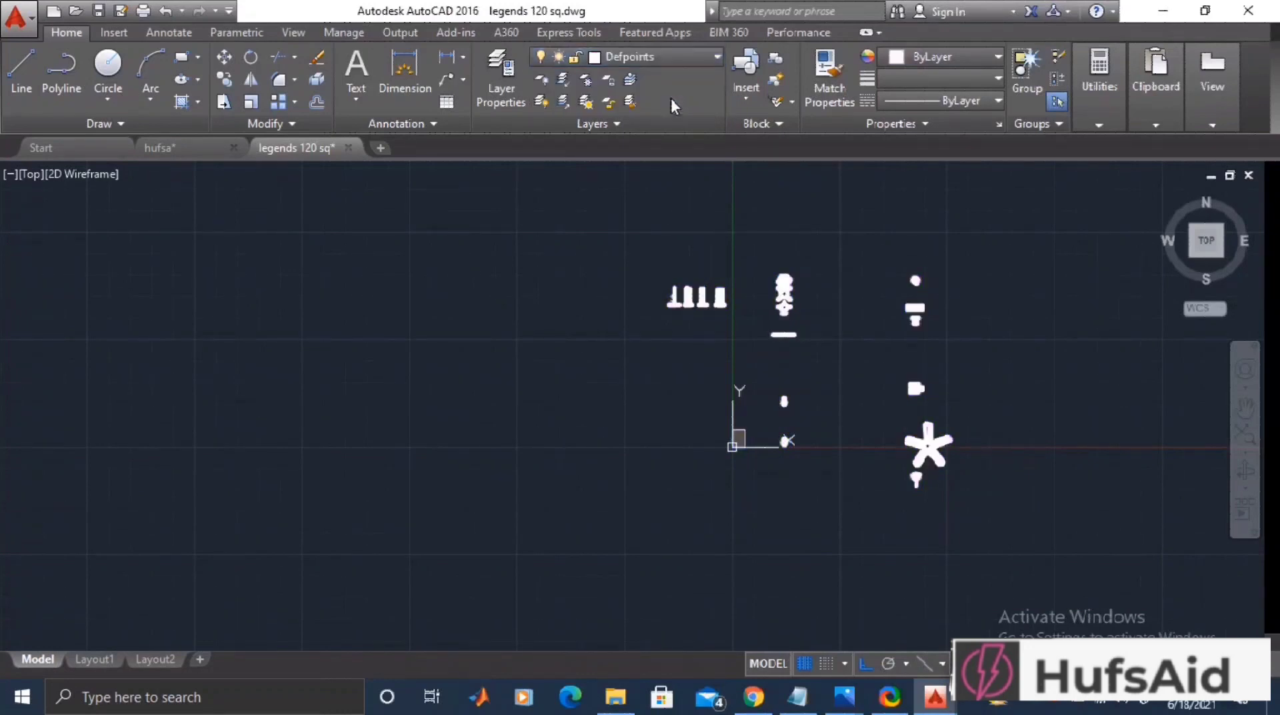
pyautogui.press('Escape')
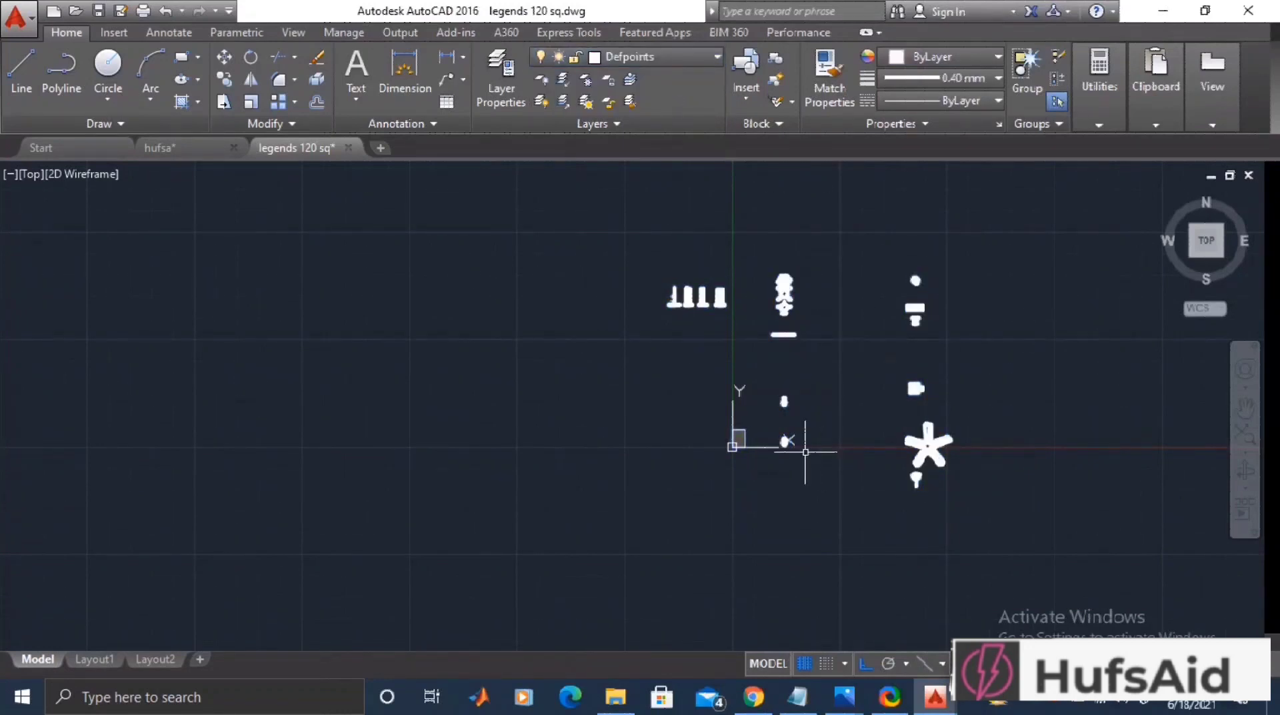
# Create a new layer named "legends".
pyautogui.scroll(4, 718, 359)
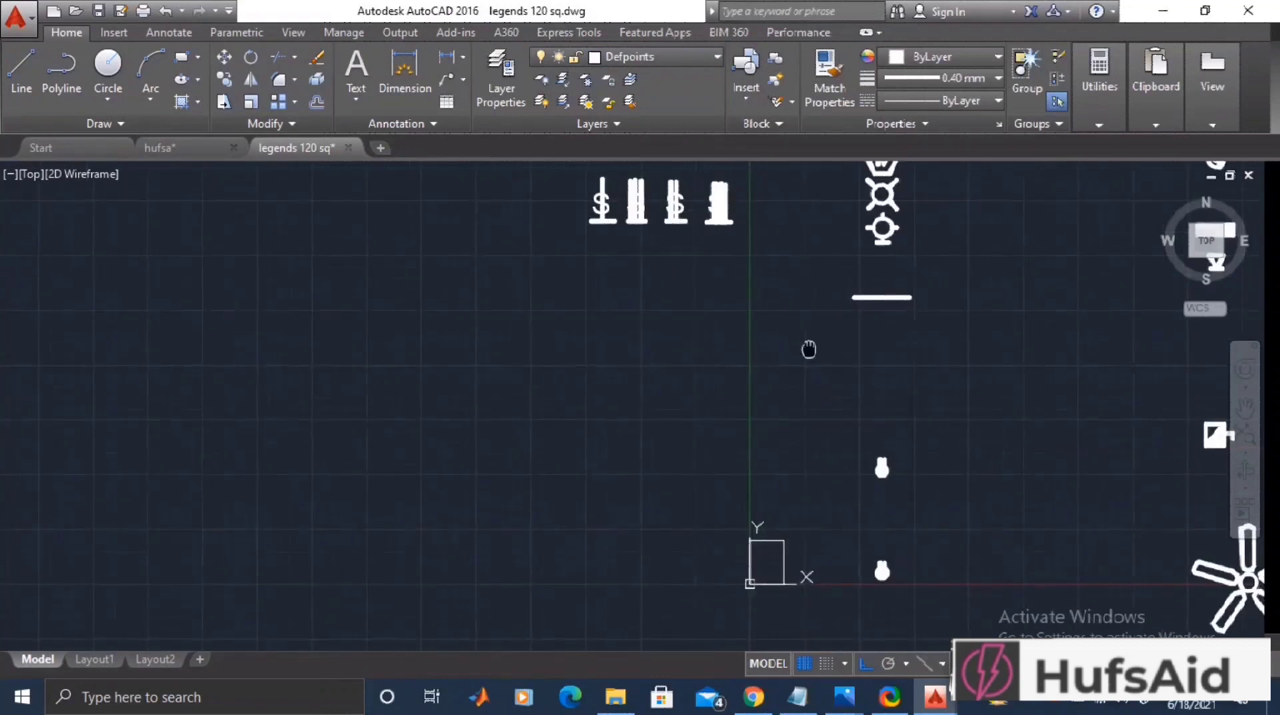
pyautogui.moveTo(809, 348)
pyautogui.mouseDown(button='middle')
pyautogui.moveTo(597, 423)
pyautogui.moveTo(623, 400)
pyautogui.moveTo(552, 602)
pyautogui.mouseUp(button='middle')
pyautogui.scroll(3, 628, 400)
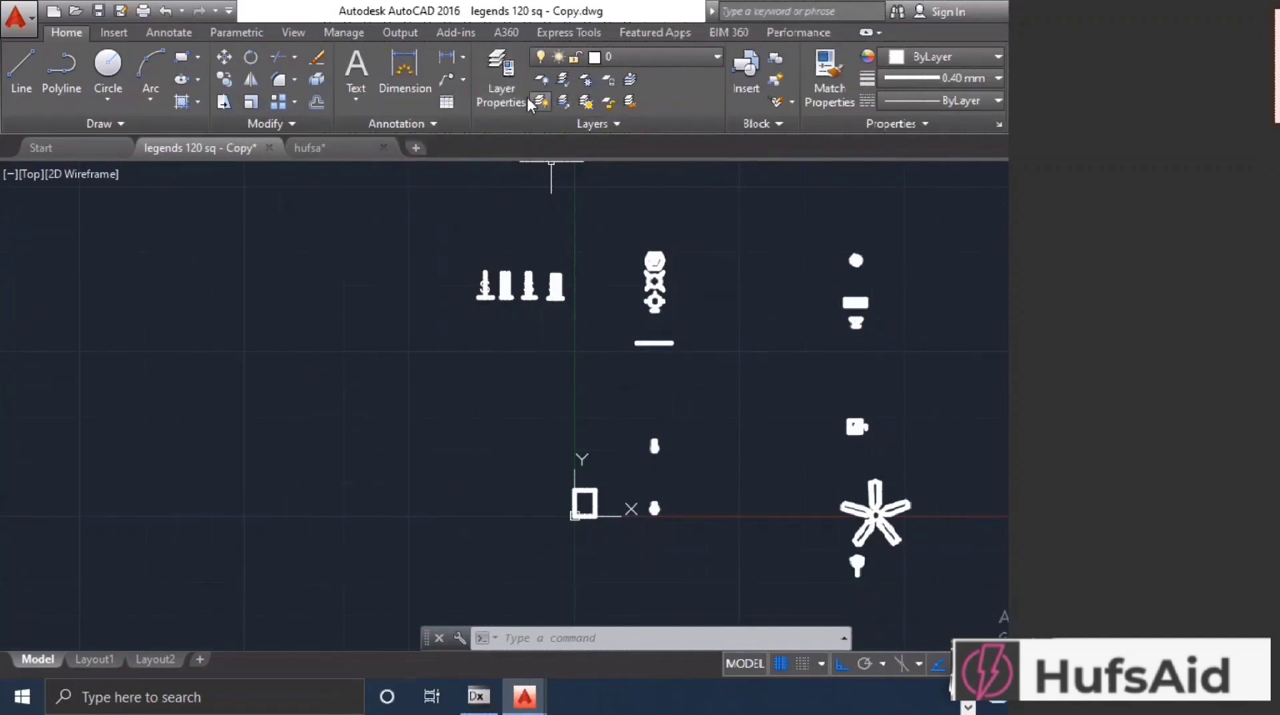
pyautogui.click(509, 75)
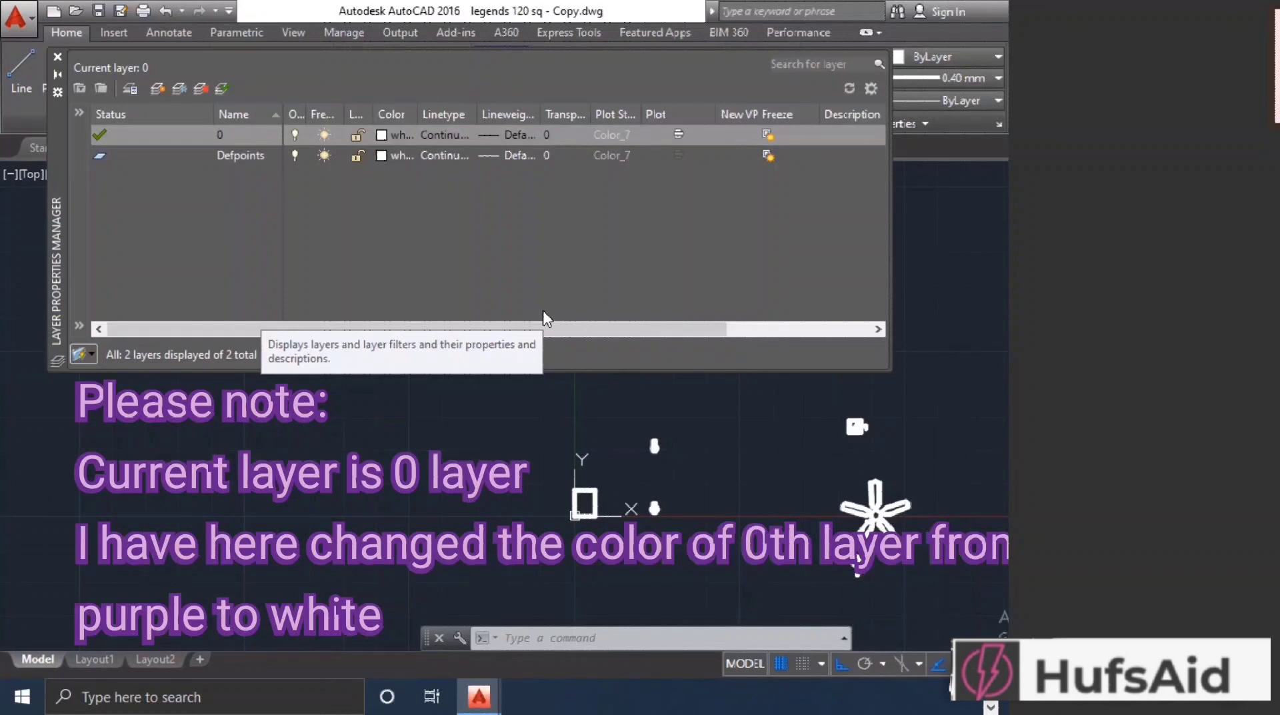
pyautogui.click(157, 90)
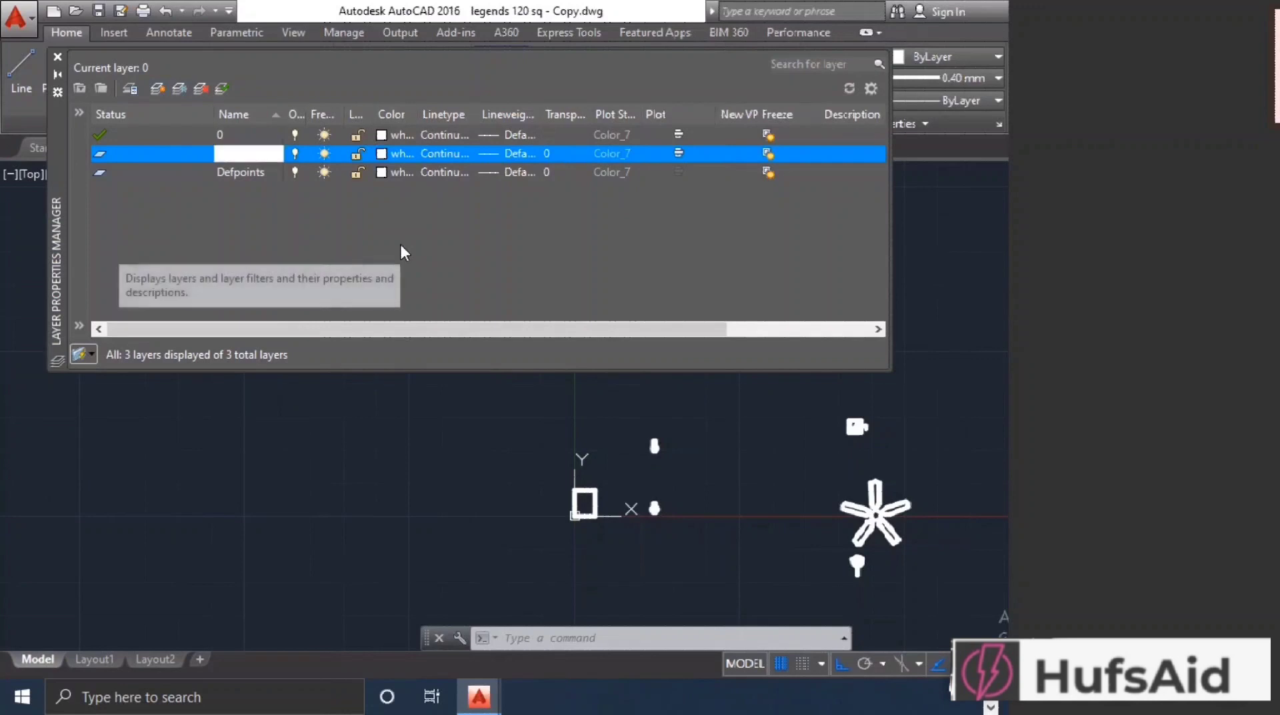
pyautogui.write('legends')
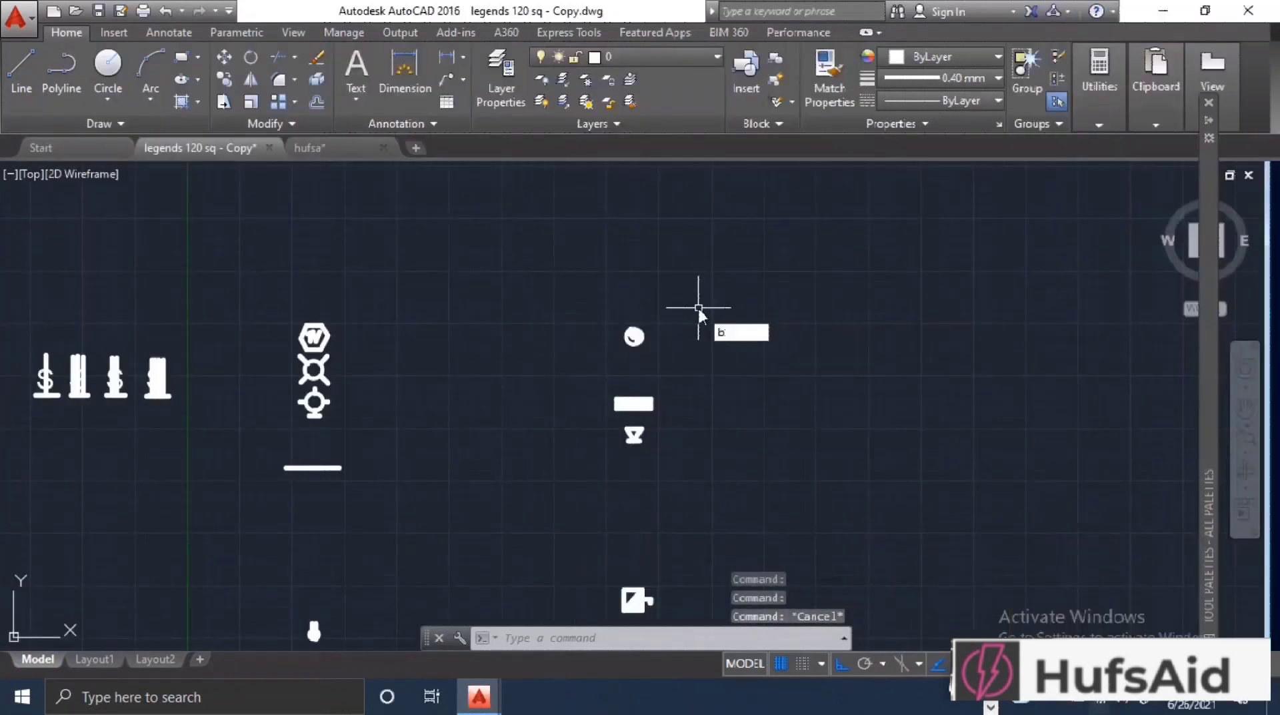
# Define the exhaust fan symbol as a block named for the exhaust fan, with its base point at the circle's centre.
pyautogui.press('Return')
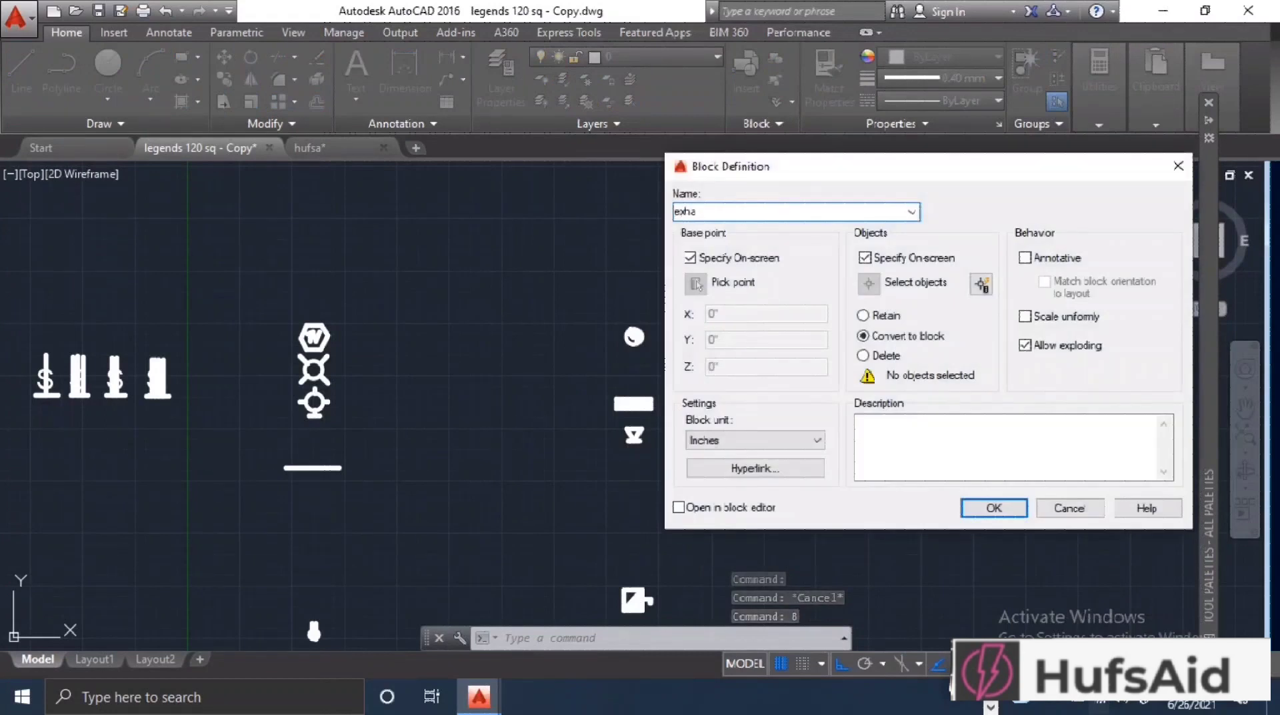
pyautogui.click(991, 508)
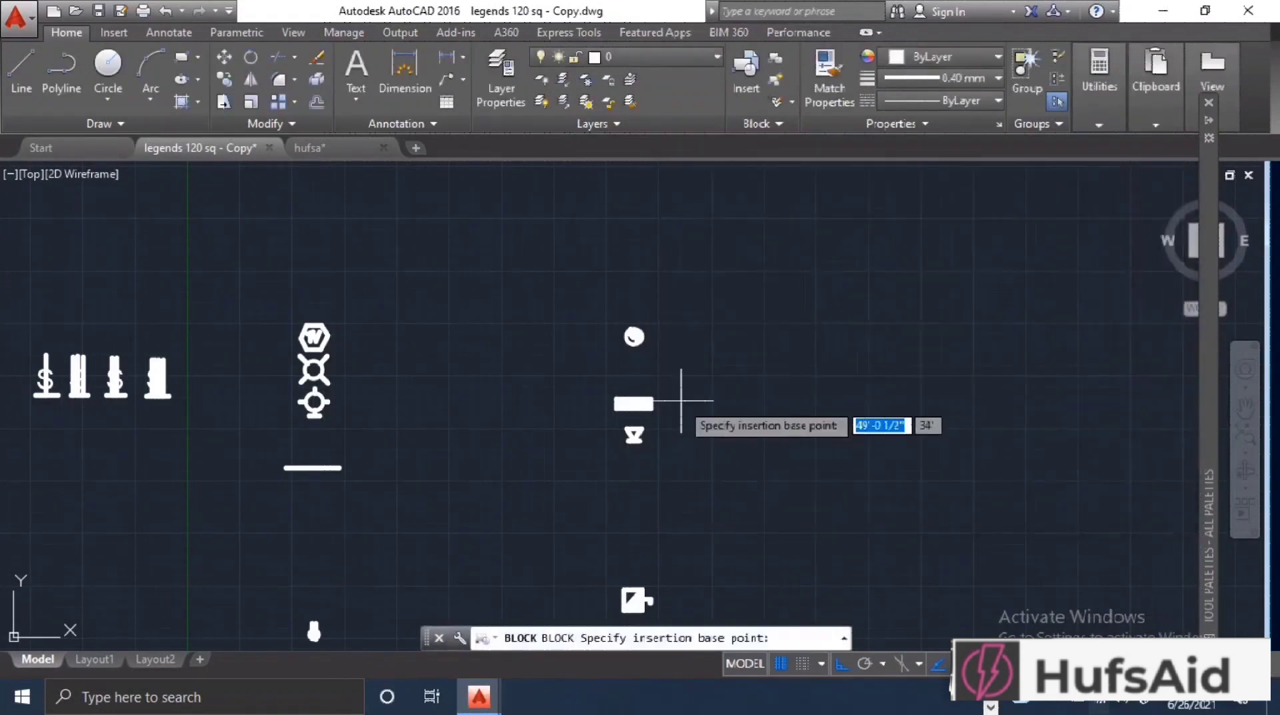
pyautogui.click(634, 335)
pyautogui.click(649, 325)
pyautogui.click(622, 357)
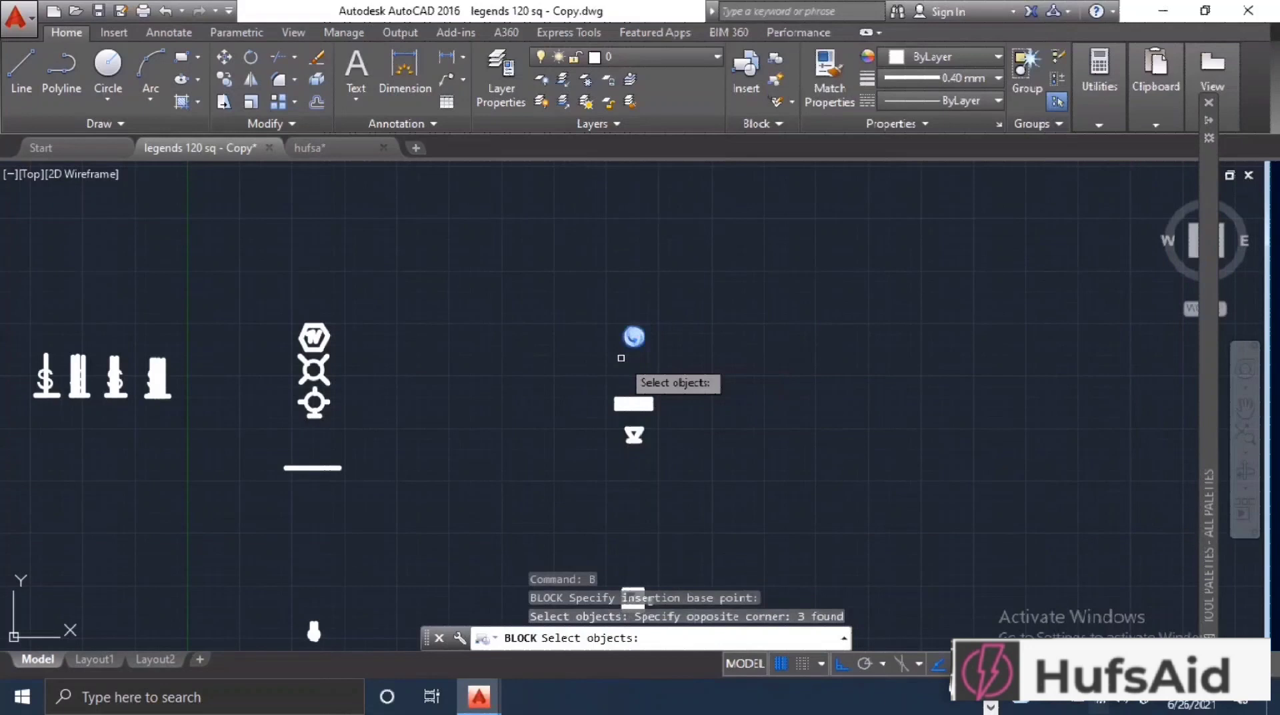
pyautogui.press('Return')
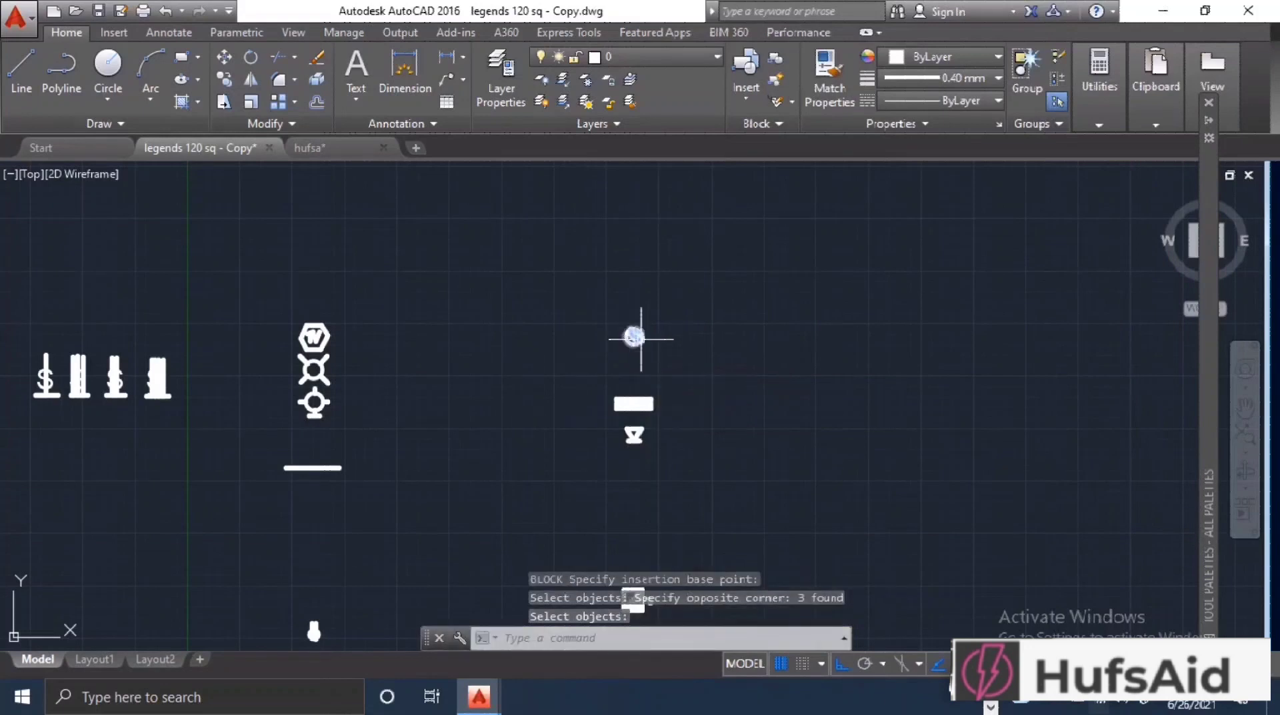
# Define the electrical panel symbol as a block named "panel", with its base point at the rectangle's centre.
pyautogui.scroll(4, 634, 386)
pyautogui.press('Return')
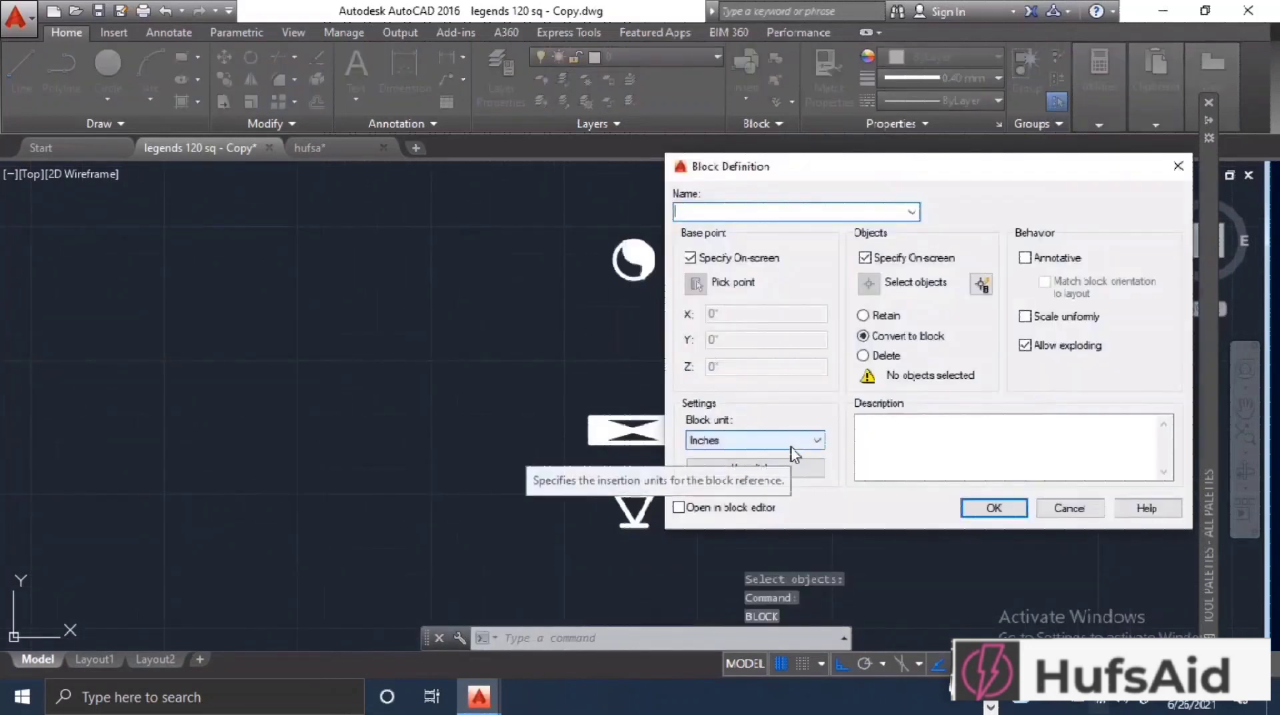
pyautogui.write('panel')
pyautogui.press('Return')
pyautogui.click(640, 431)
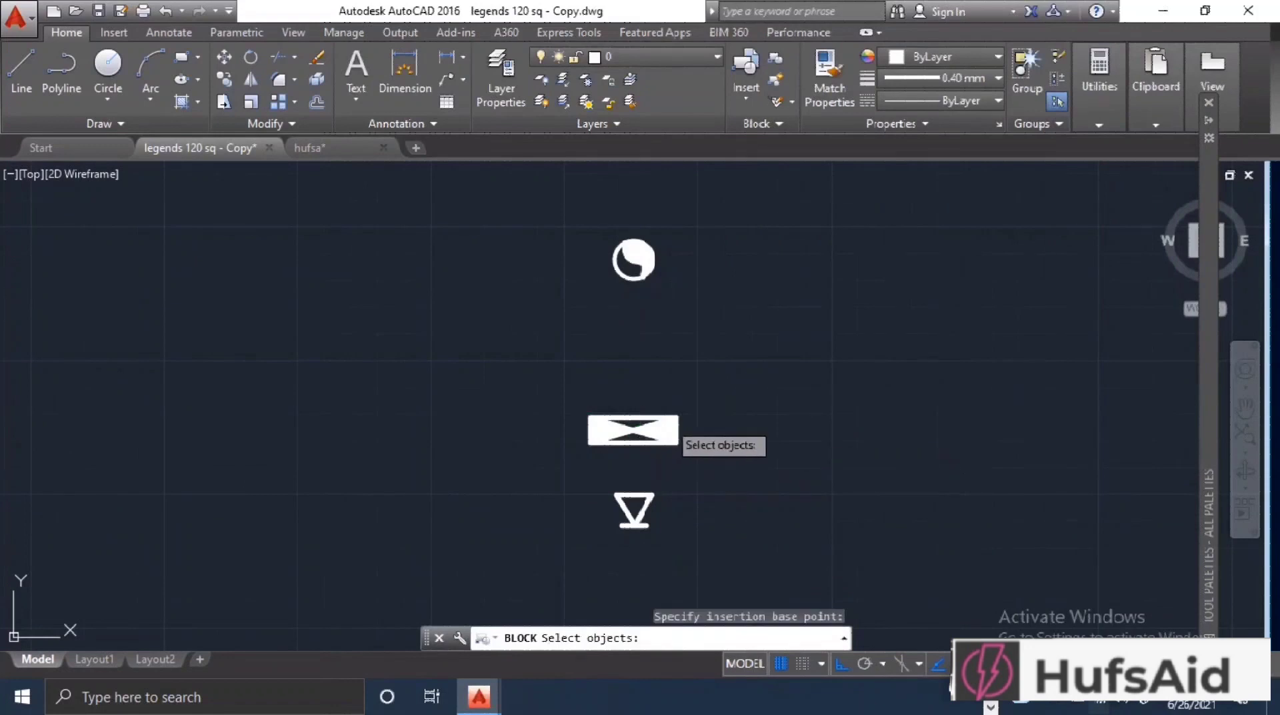
pyautogui.click(687, 408)
pyautogui.click(566, 449)
pyautogui.scroll(4, 661, 460)
pyautogui.click(630, 419)
pyautogui.click(729, 343)
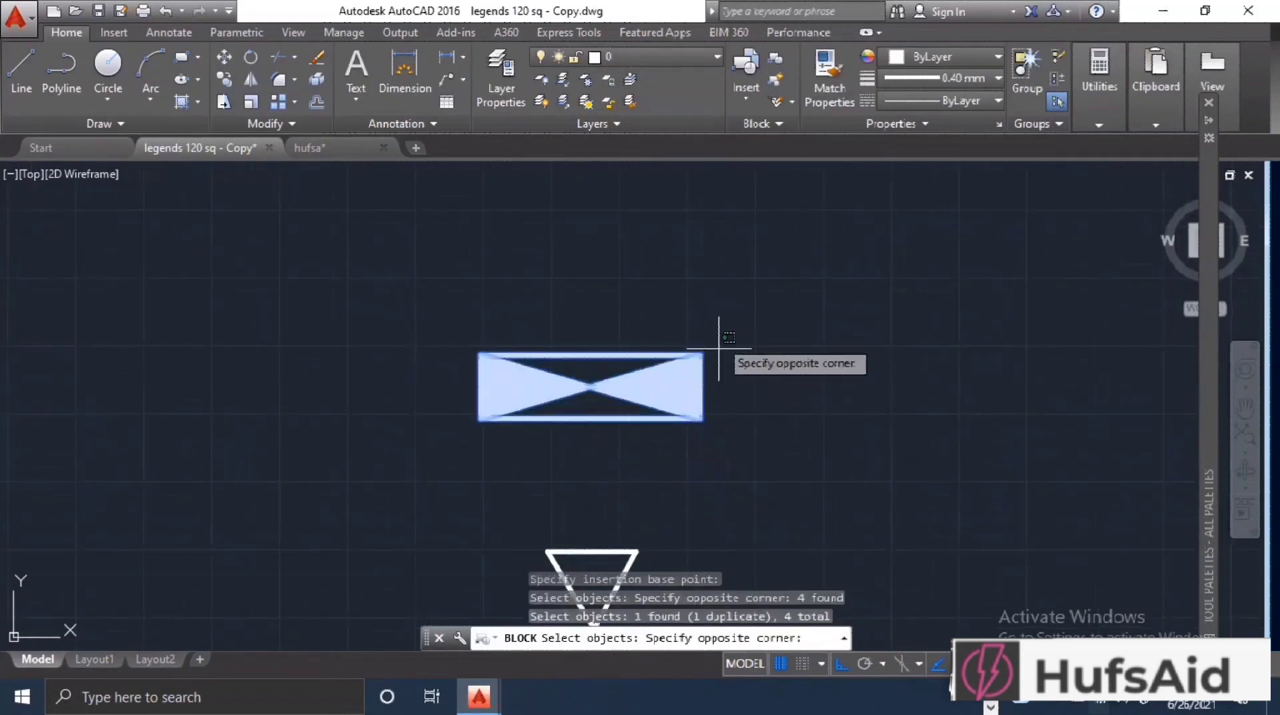
pyautogui.click(522, 460)
pyautogui.press('Return')
# Define the dedicated power supply symbol below the ceiling fan as a block named "dedicated supply", with its base point at the circle's centre.
pyautogui.press('Return')
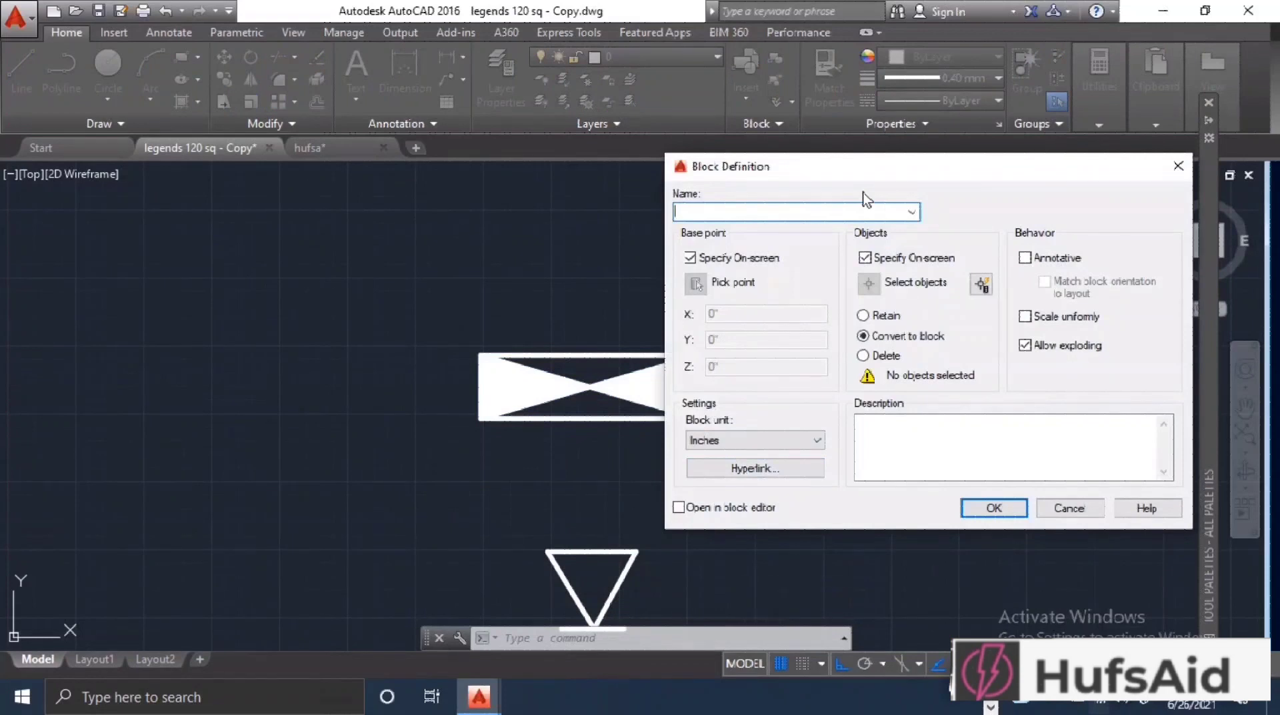
pyautogui.write('dedicate')
pyautogui.click(978, 507)
pyautogui.scroll(-2, 690, 533)
pyautogui.moveTo(700, 543)
pyautogui.mouseDown(button='middle')
pyautogui.moveTo(783, 537)
pyautogui.moveTo(752, 266)
pyautogui.mouseUp(button='middle')
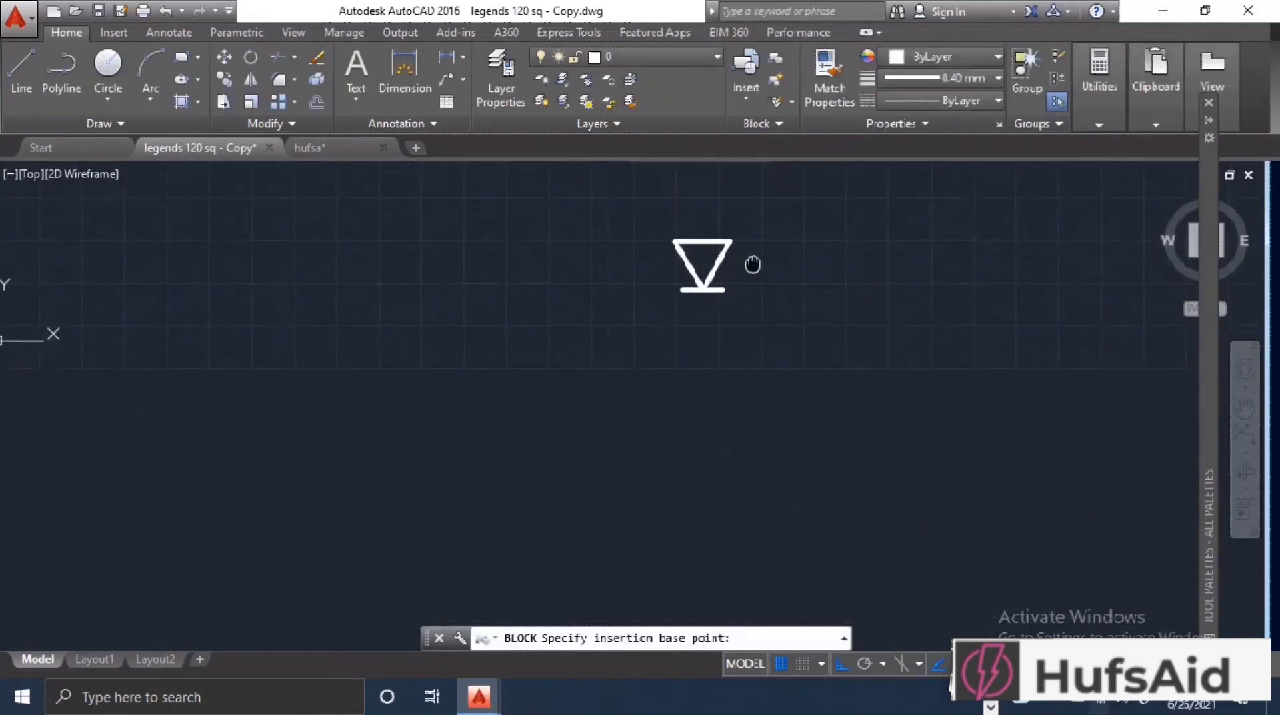
pyautogui.scroll(-4, 706, 341)
pyautogui.write('dedicated supply')
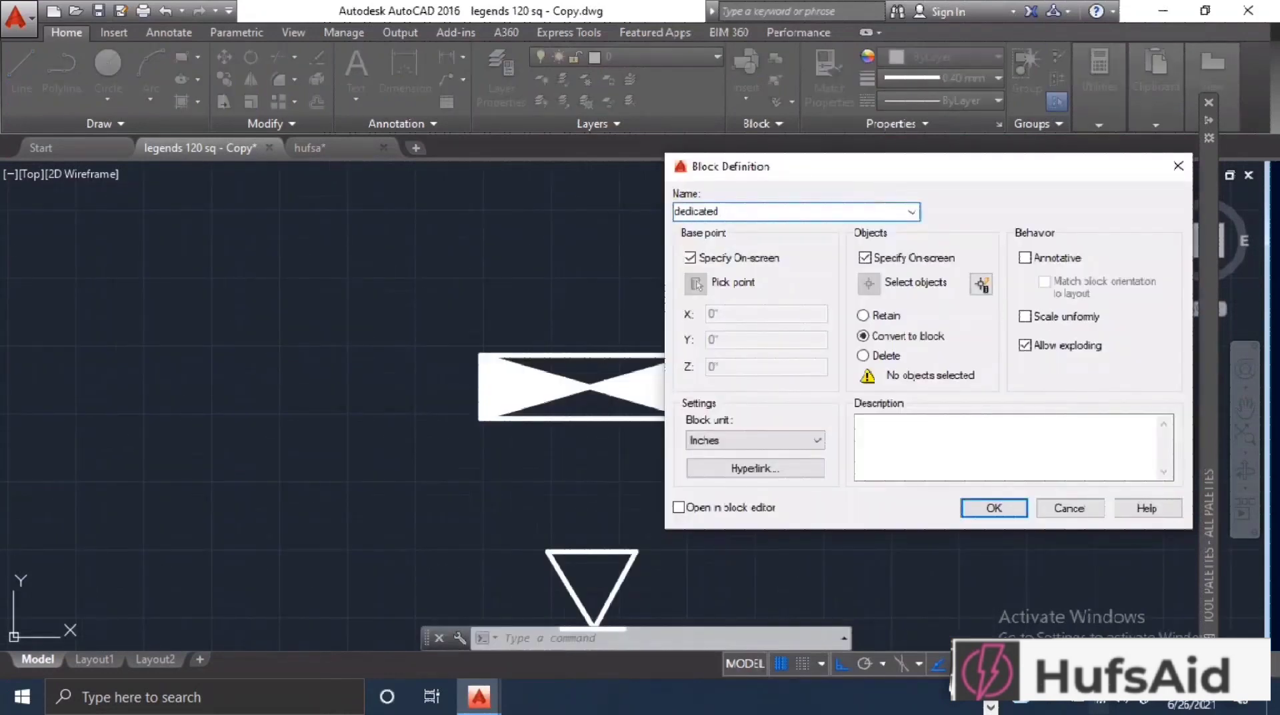
pyautogui.click(994, 508)
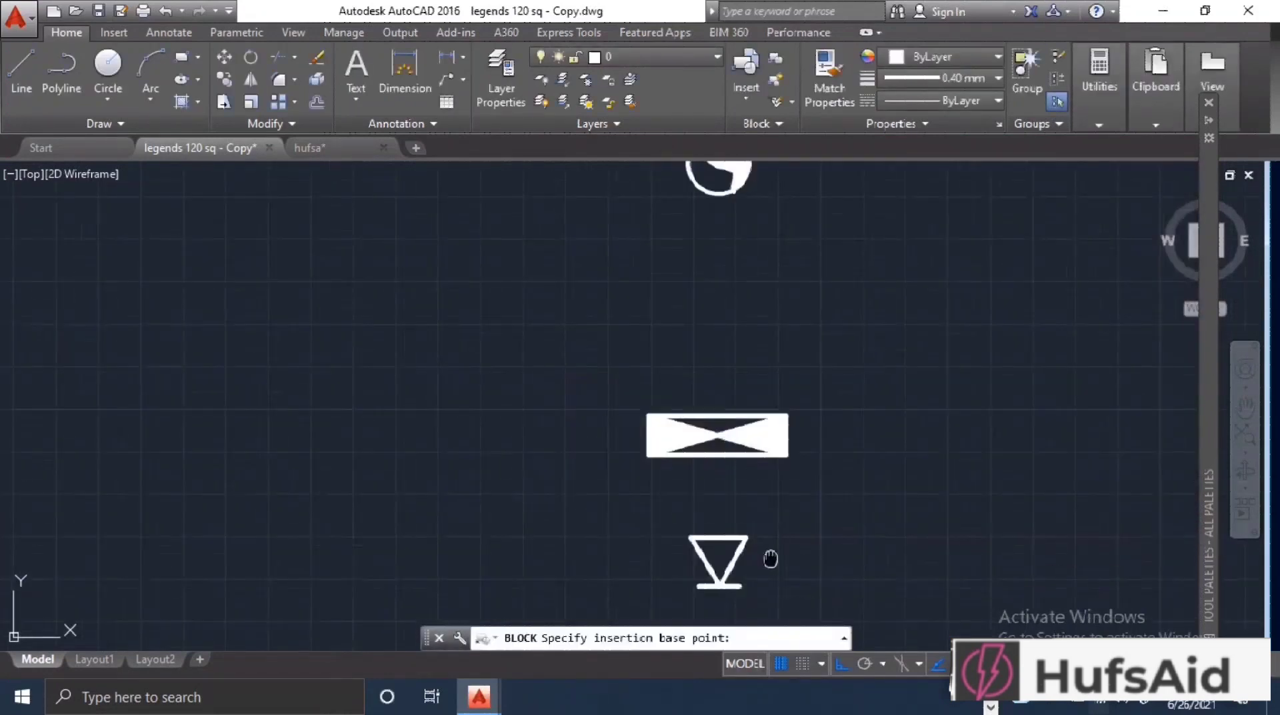
pyautogui.moveTo(766, 557); pyautogui.dragTo(741, 212, button='middle')
pyautogui.scroll(-3, 754, 280)
pyautogui.scroll(4, 697, 573)
pyautogui.moveTo(786, 526); pyautogui.dragTo(849, 369, button='middle')
pyautogui.click(723, 430)
pyautogui.click(777, 386)
pyautogui.click(708, 517)
pyautogui.press('Return')
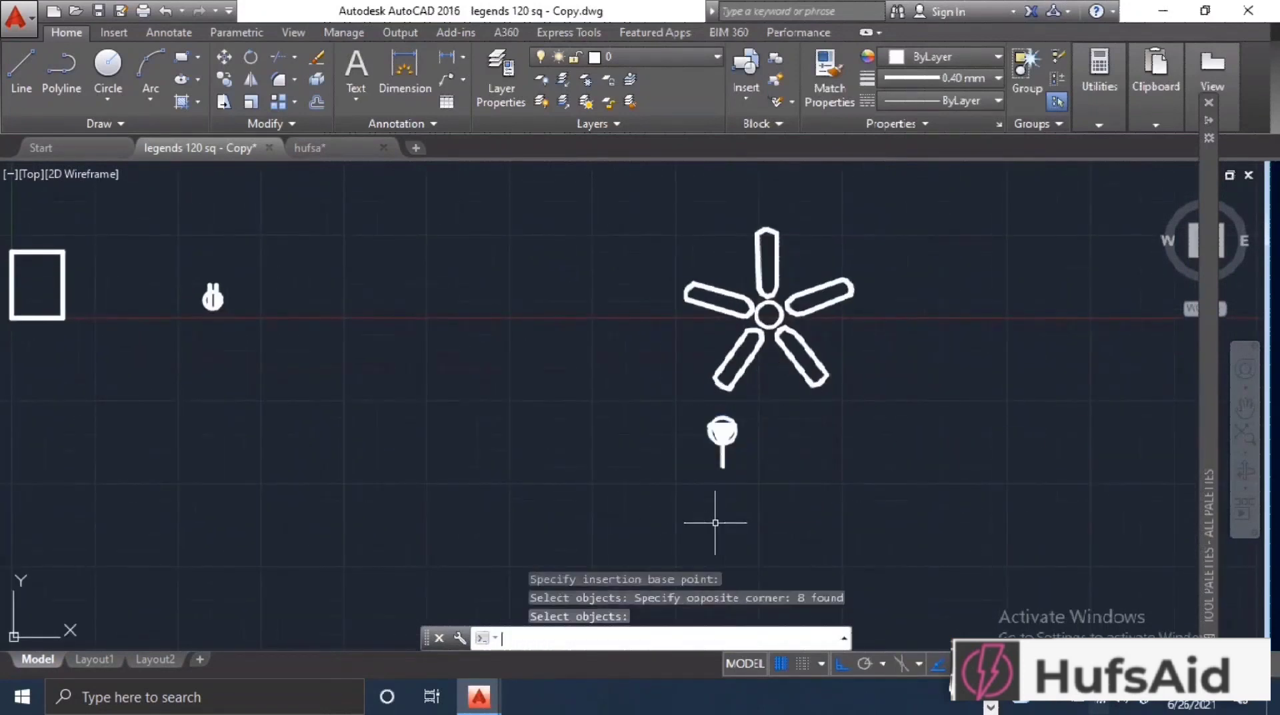
# Define the five-blade ceiling fan symbol as a block, including all blades, with its base point at the hub's centre.
pyautogui.press('Return')
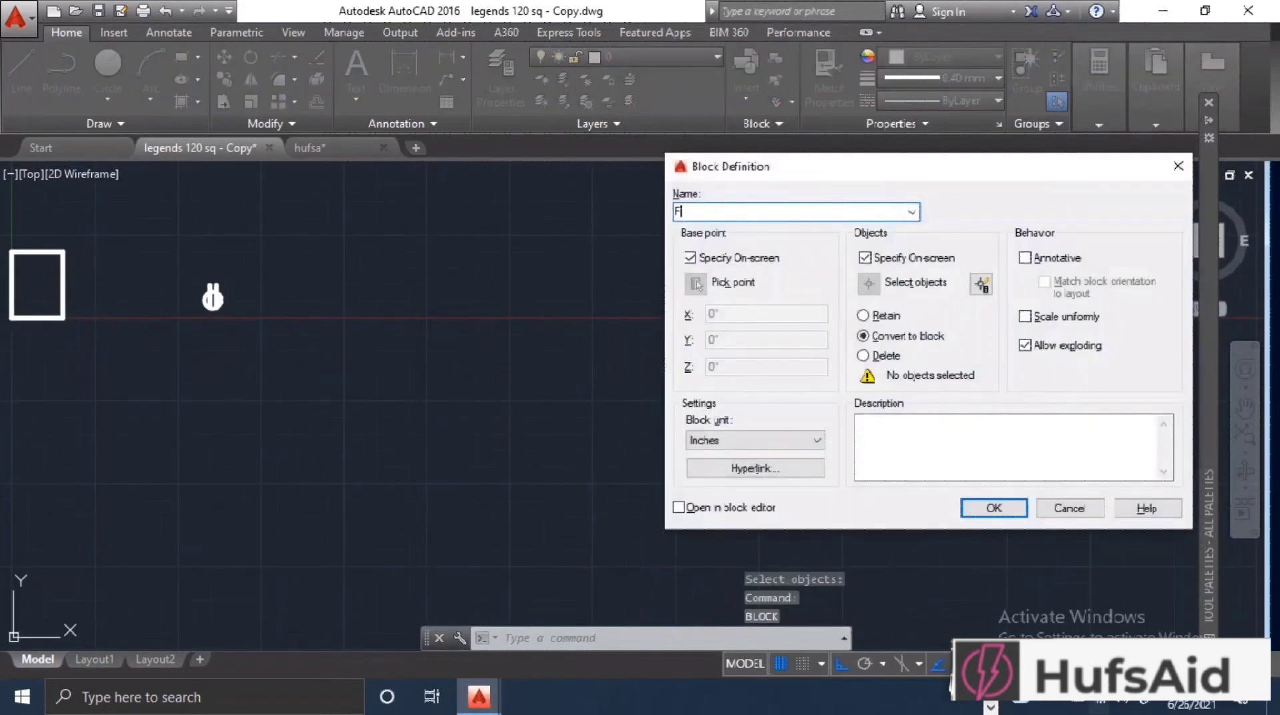
pyautogui.press('Return')
pyautogui.click(769, 312)
pyautogui.click(903, 239)
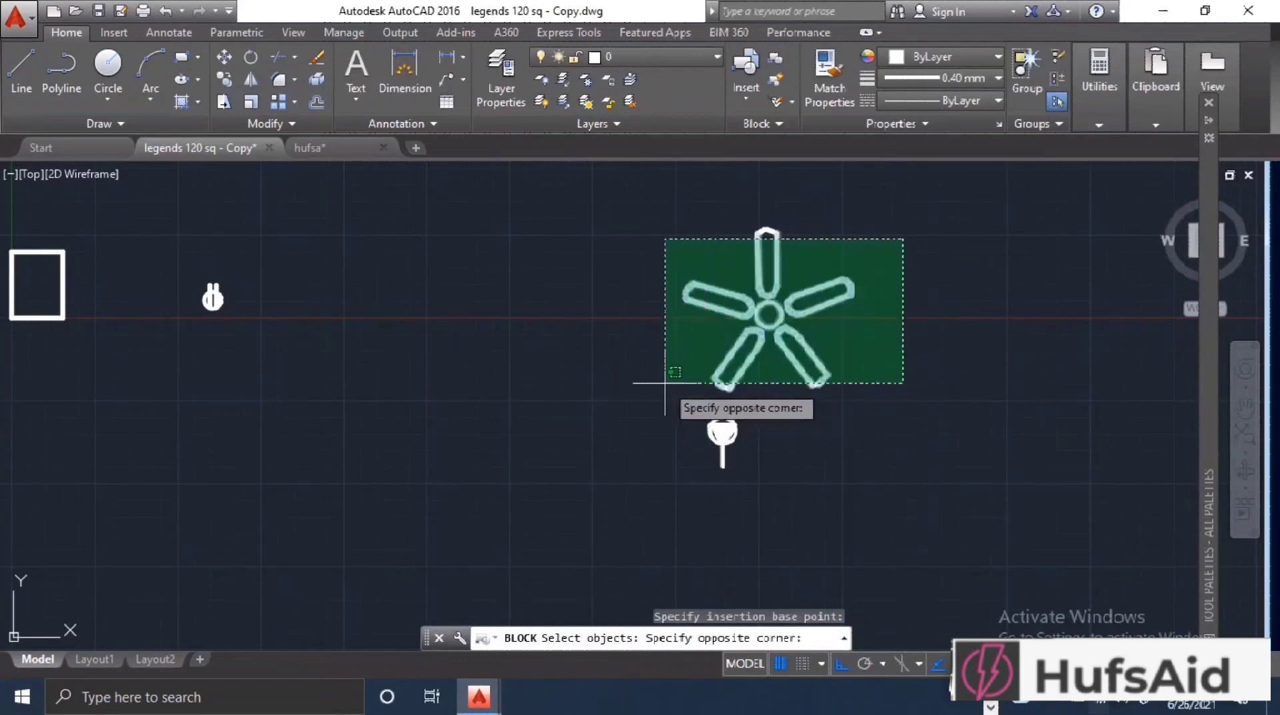
pyautogui.click(665, 383)
pyautogui.click(767, 233)
pyautogui.press('Return')
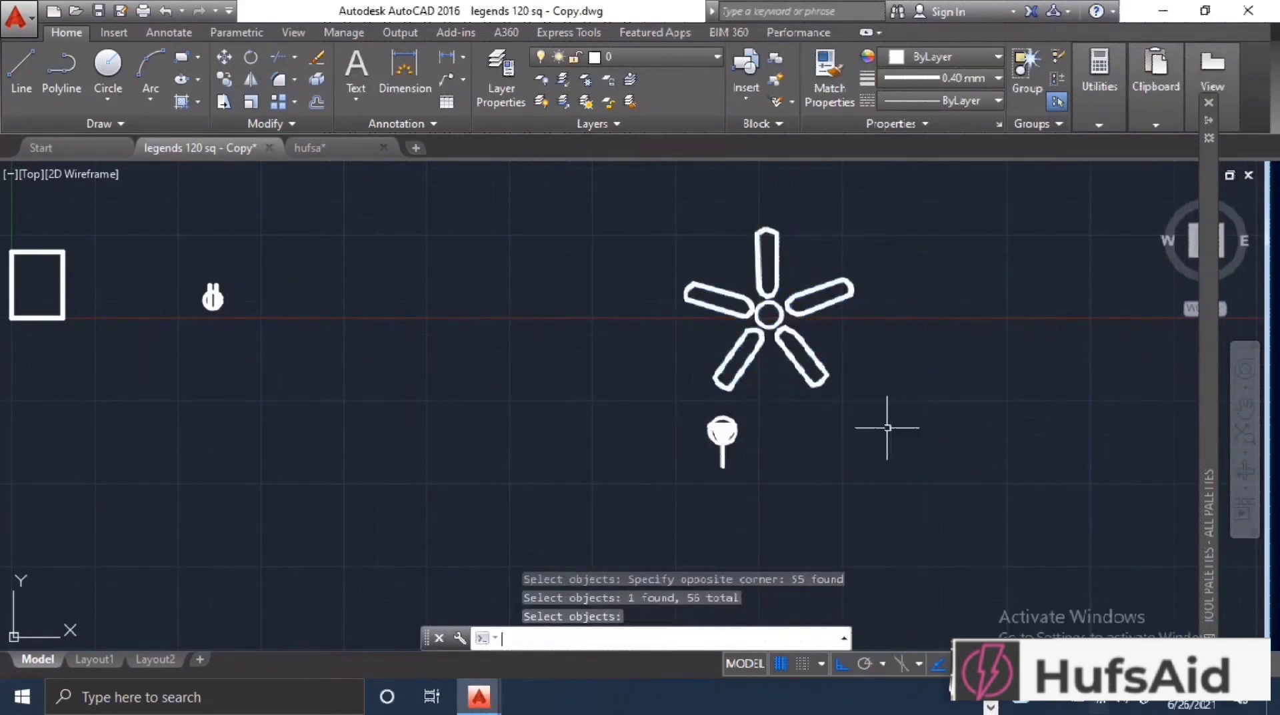
# Define the disconnect symbol above the ceiling fan as a block named "disconnect", with its base point on the square's upper edge.
pyautogui.moveTo(937, 348); pyautogui.dragTo(930, 542, button='middle')
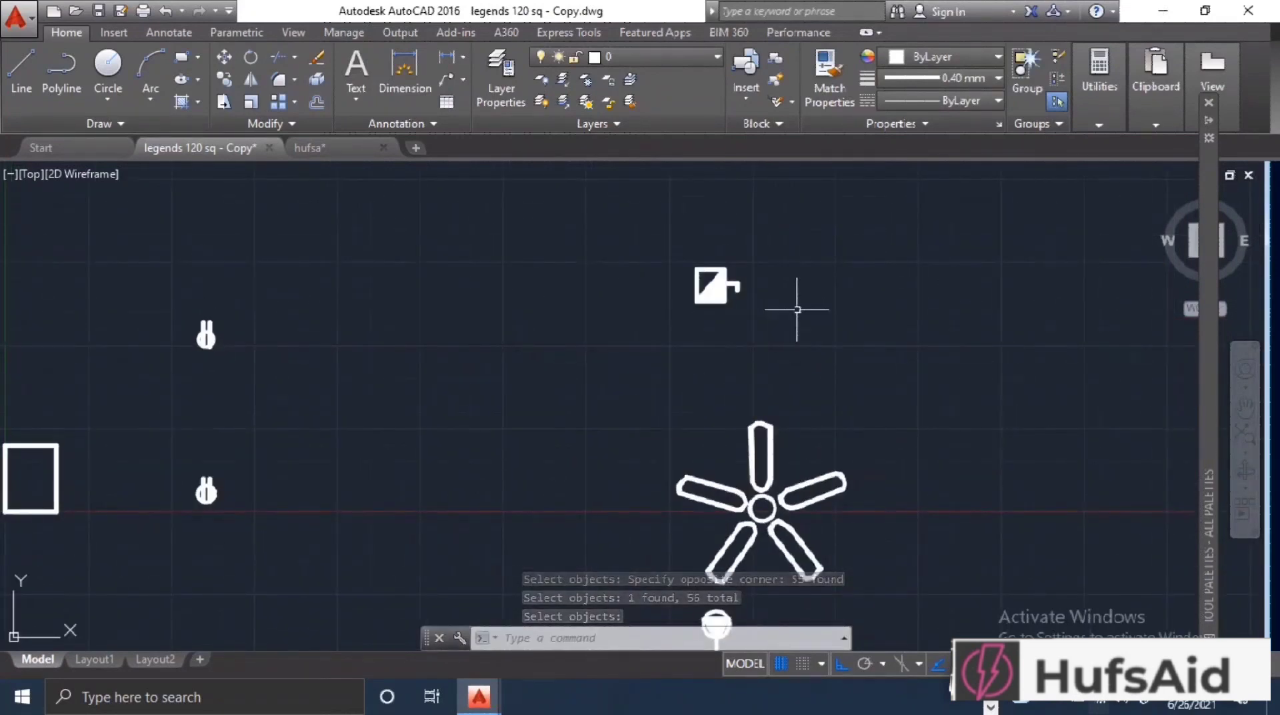
pyautogui.moveTo(829, 271); pyautogui.dragTo(825, 491, button='middle')
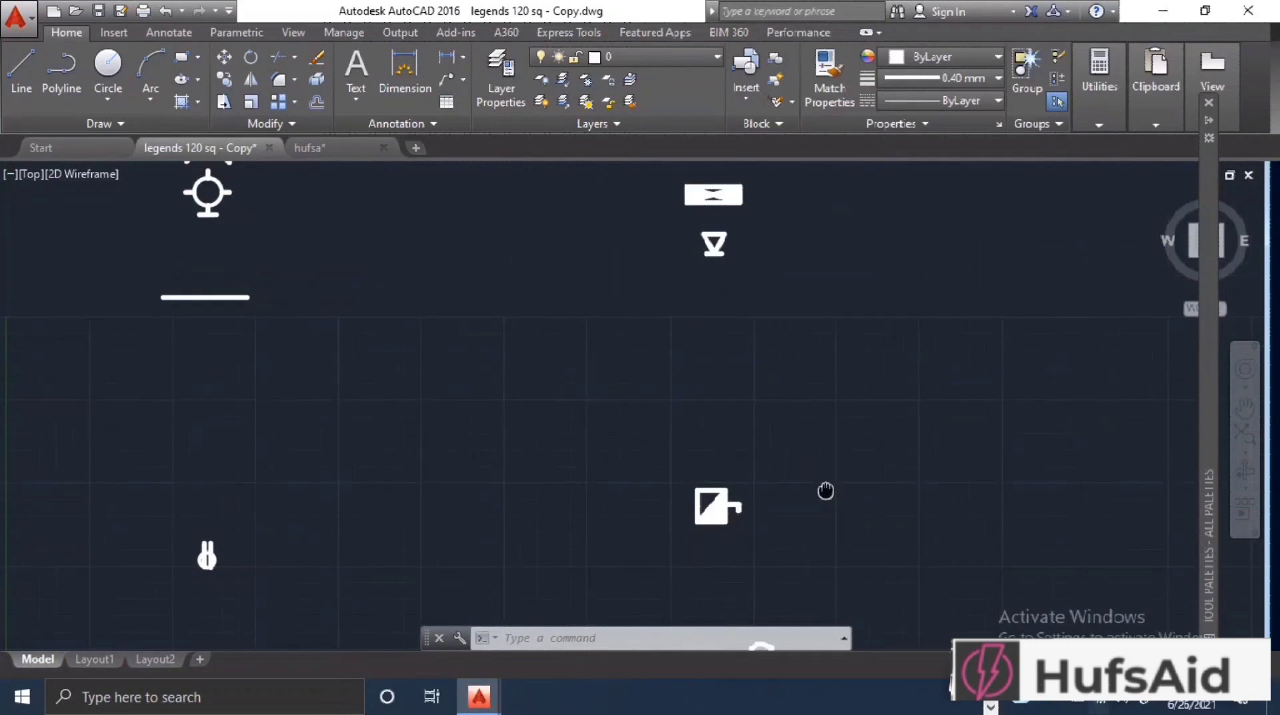
pyautogui.write('b')
pyautogui.press('Return')
pyautogui.write('disconnect')
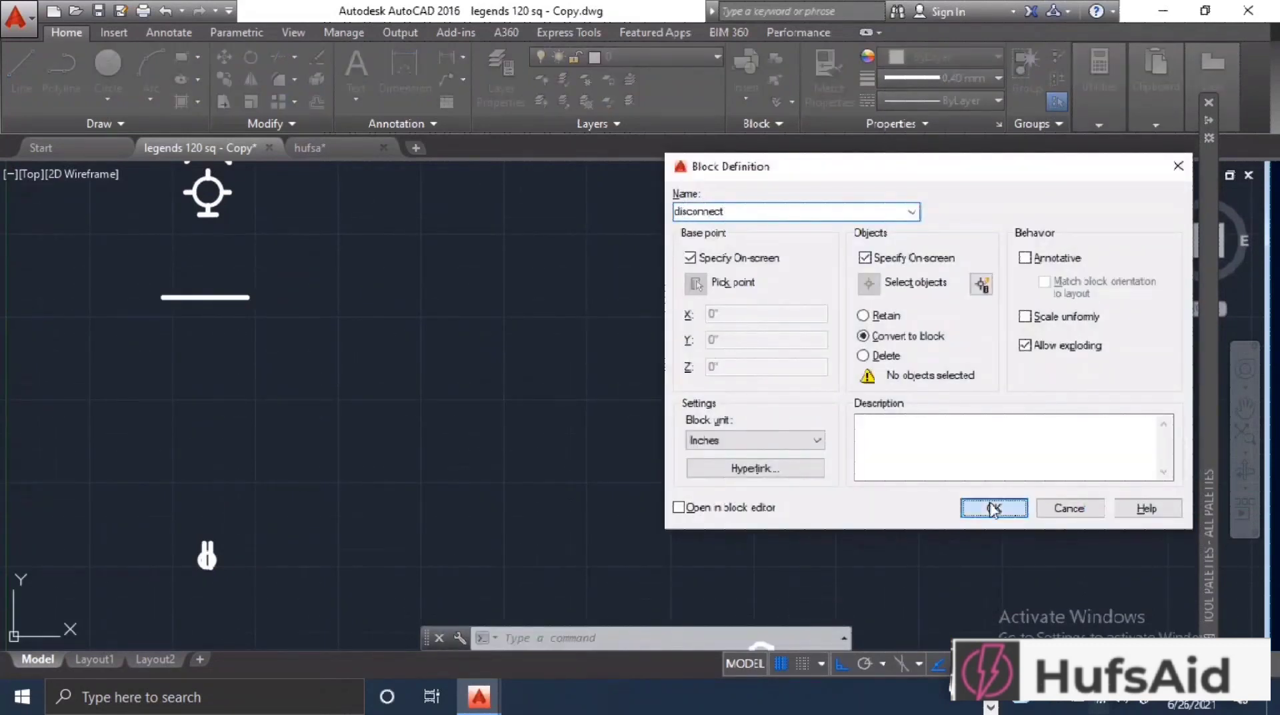
pyautogui.click(994, 509)
pyautogui.click(711, 489)
pyautogui.click(759, 483)
pyautogui.click(689, 530)
pyautogui.press('Return')
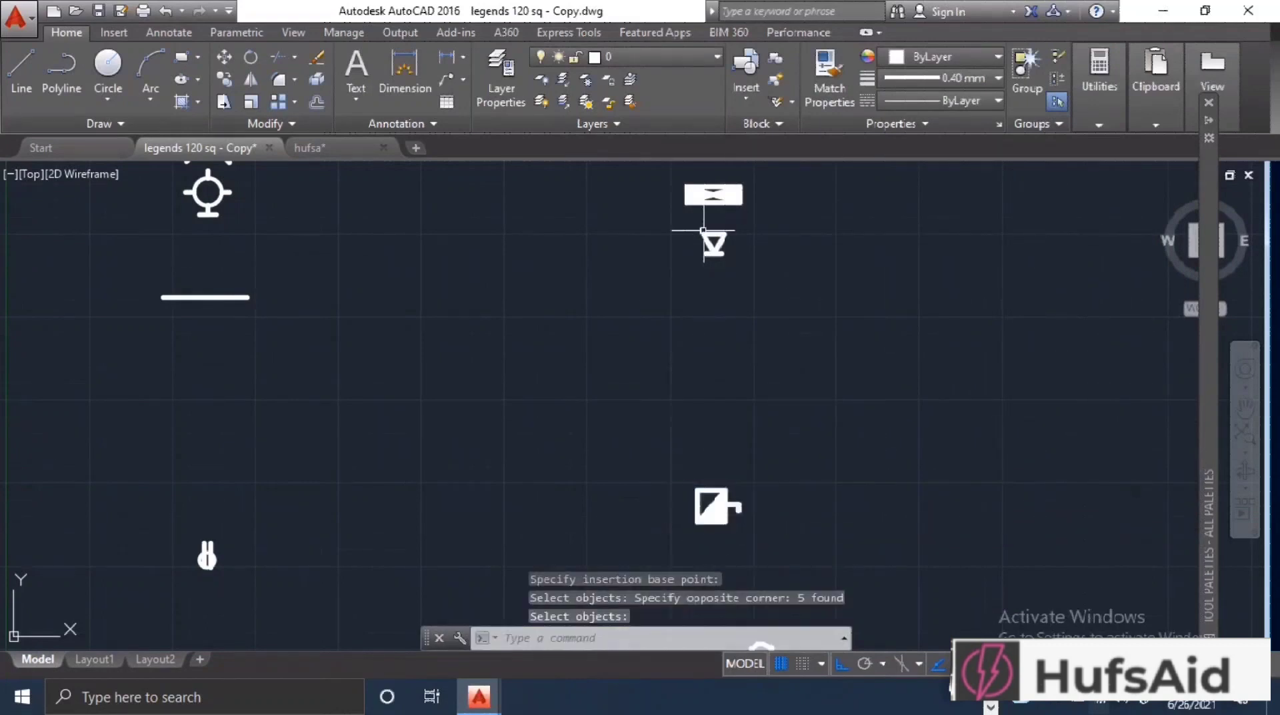
# Define the triangle symbol below the filled rectangle as a block named "TV", with its base point on the symbol's lower edge.
pyautogui.press('Return')
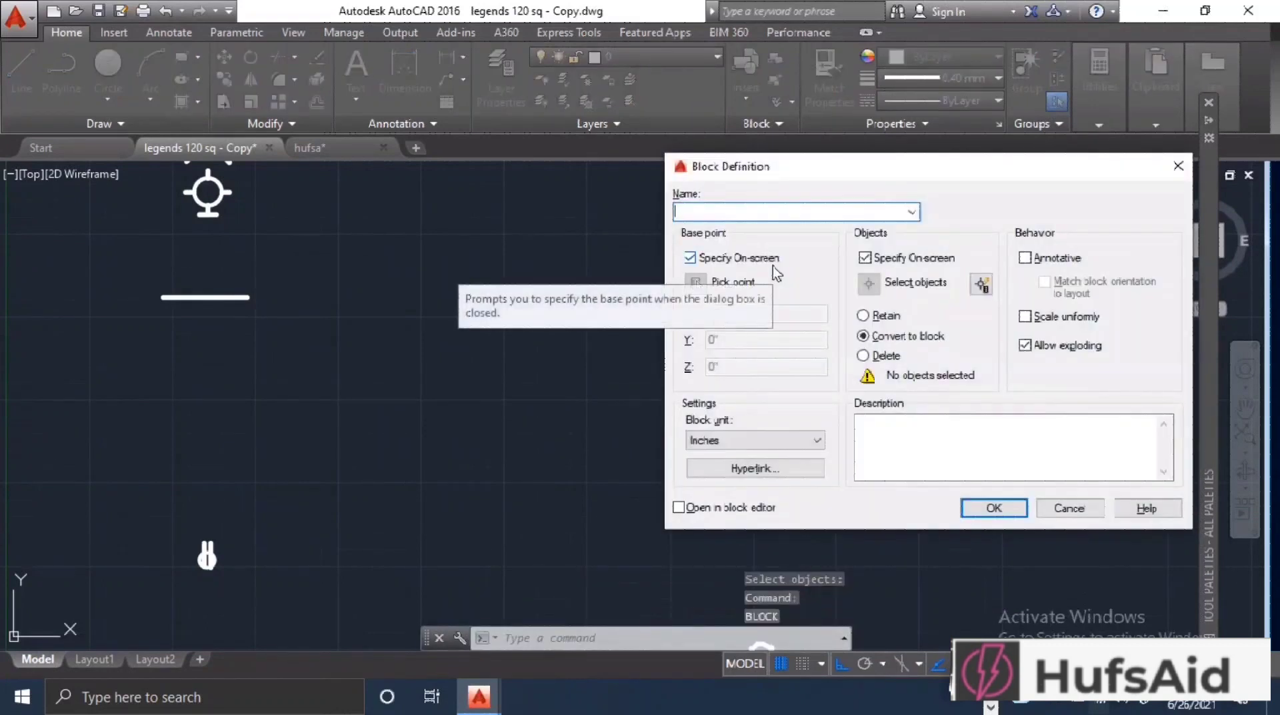
pyautogui.write('TV')
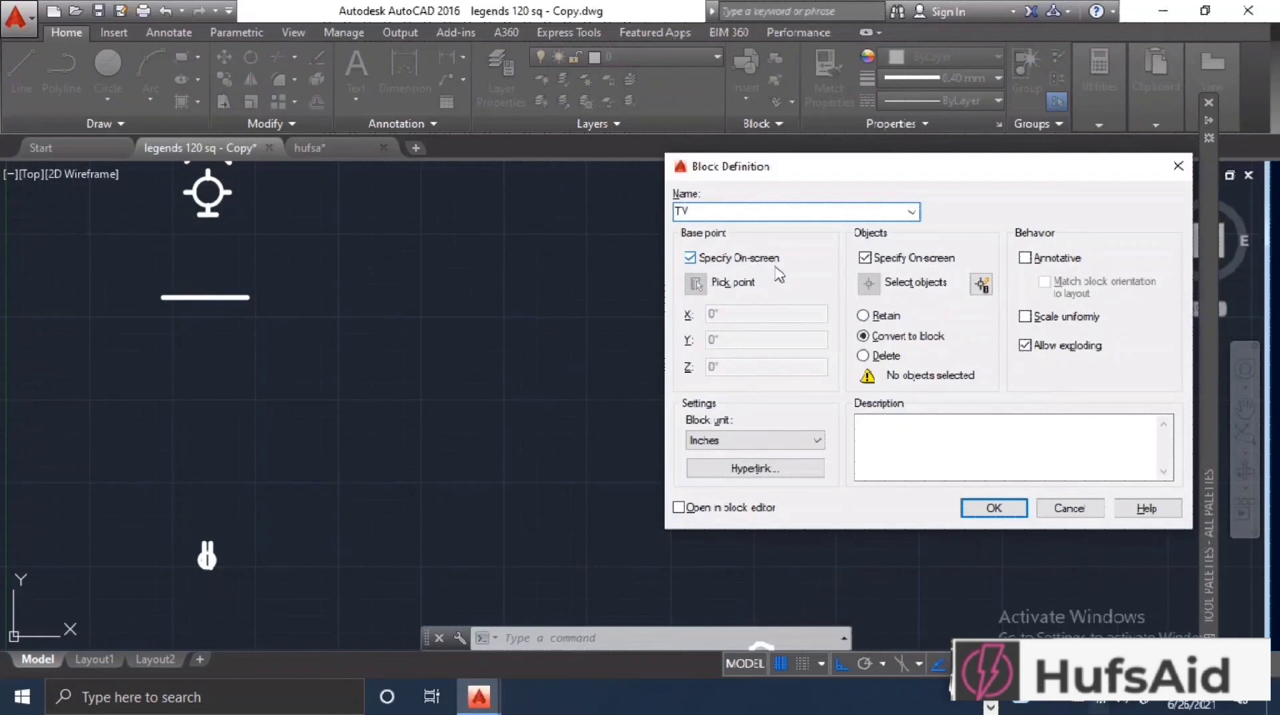
pyautogui.click(969, 505)
pyautogui.click(713, 253)
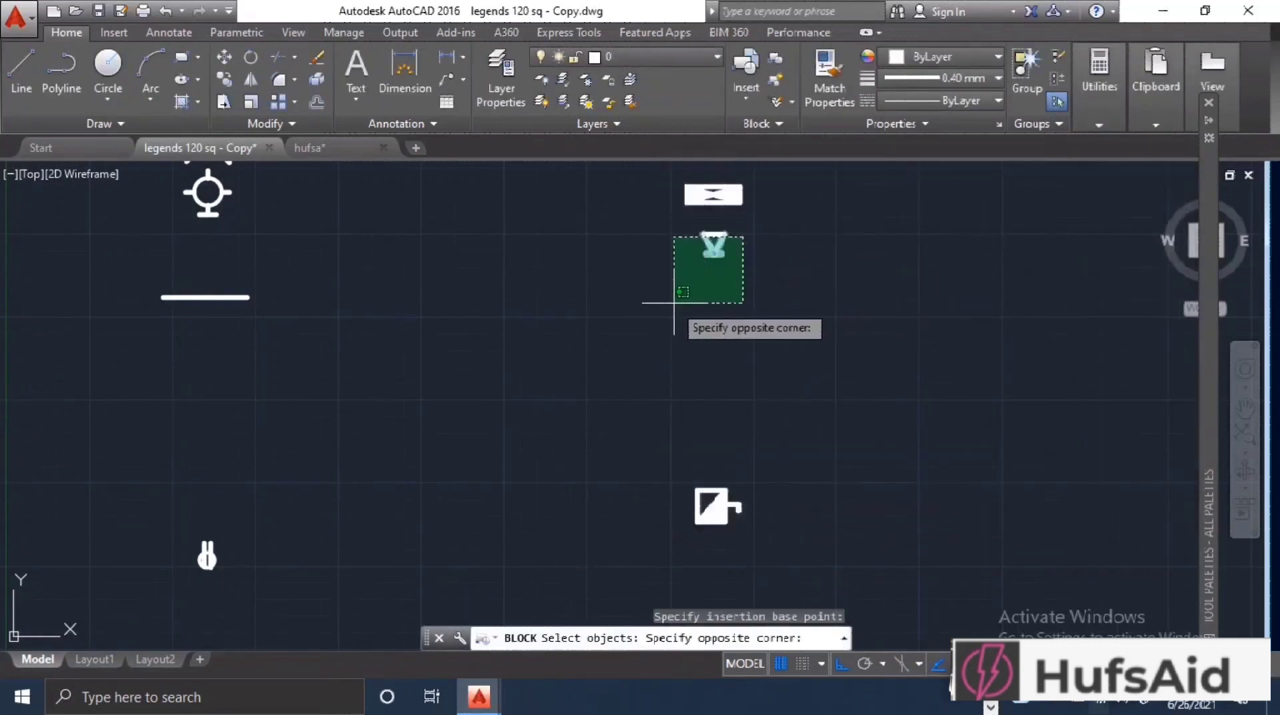
pyautogui.click(735, 225)
pyautogui.click(674, 303)
pyautogui.click(713, 235)
pyautogui.press('Return')
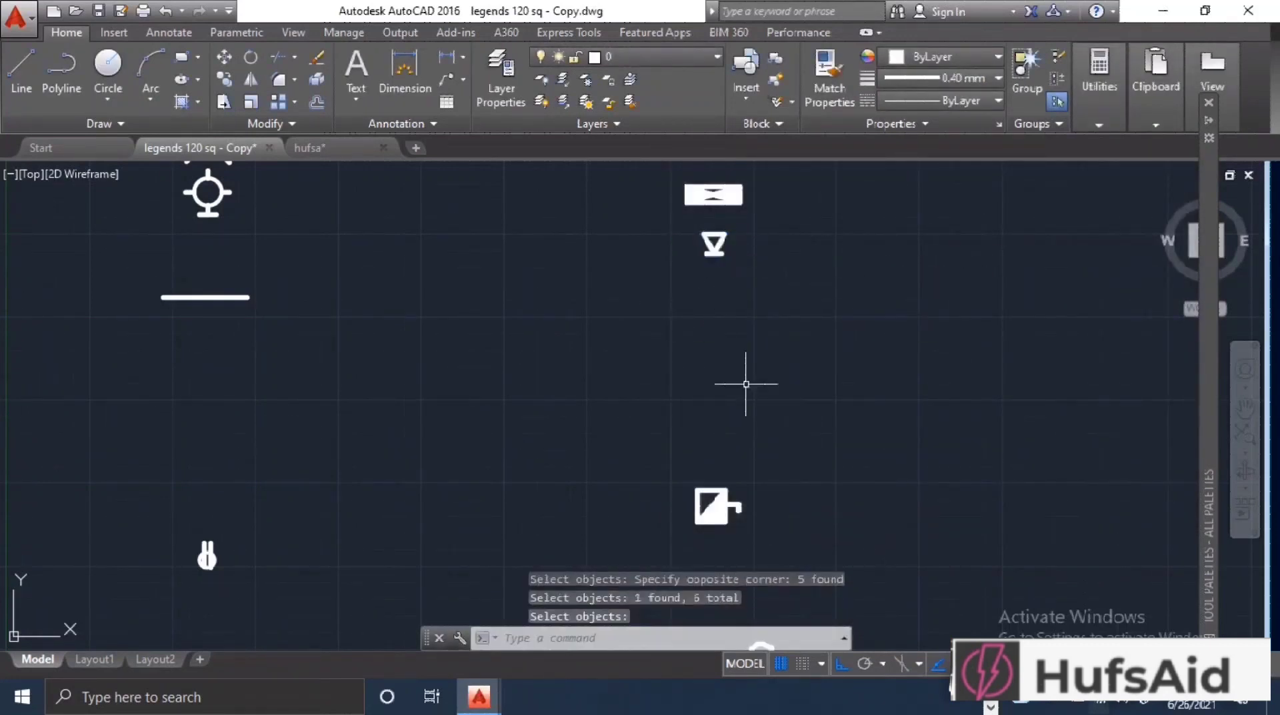
# Define the lower two-line outlet symbol beside the panel as a block named for the switched receptacle, with its base point near the top.
pyautogui.moveTo(811, 607); pyautogui.dragTo(1074, 364, button='middle')
pyautogui.press('Return')
pyautogui.press('Return')
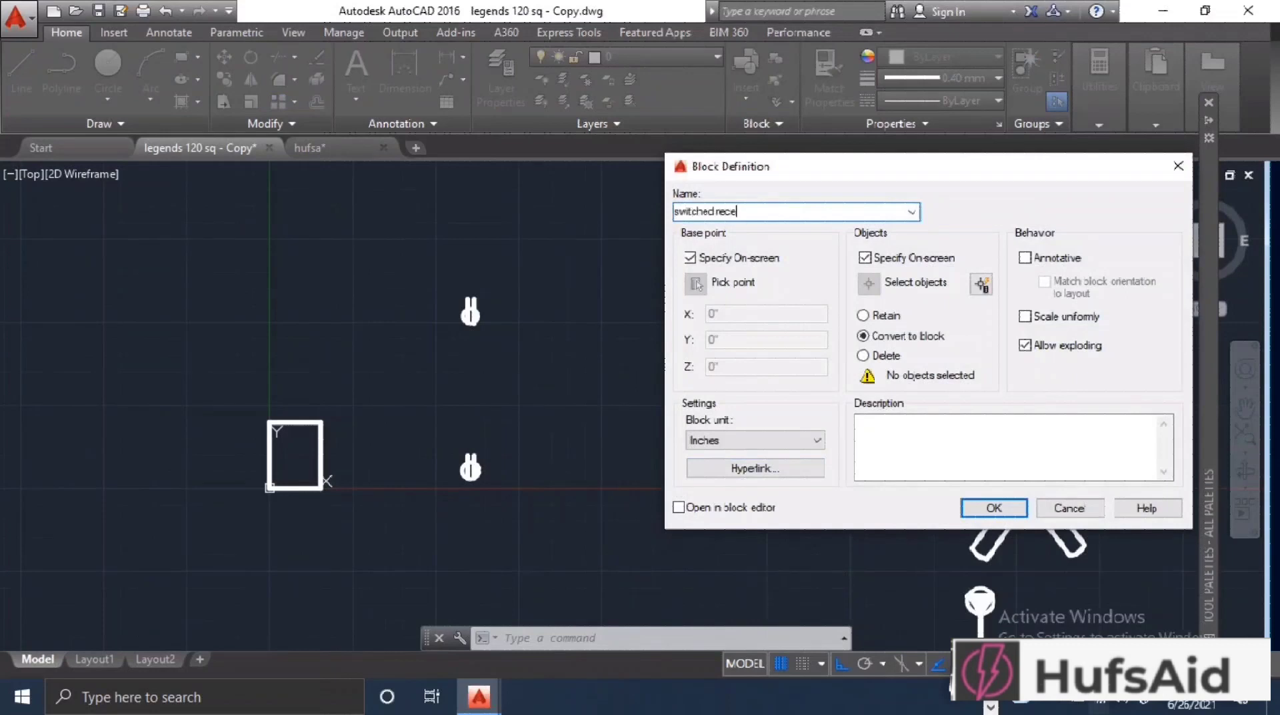
pyautogui.click(994, 509)
pyautogui.click(470, 456)
pyautogui.click(492, 437)
pyautogui.click(460, 503)
pyautogui.press('Return')
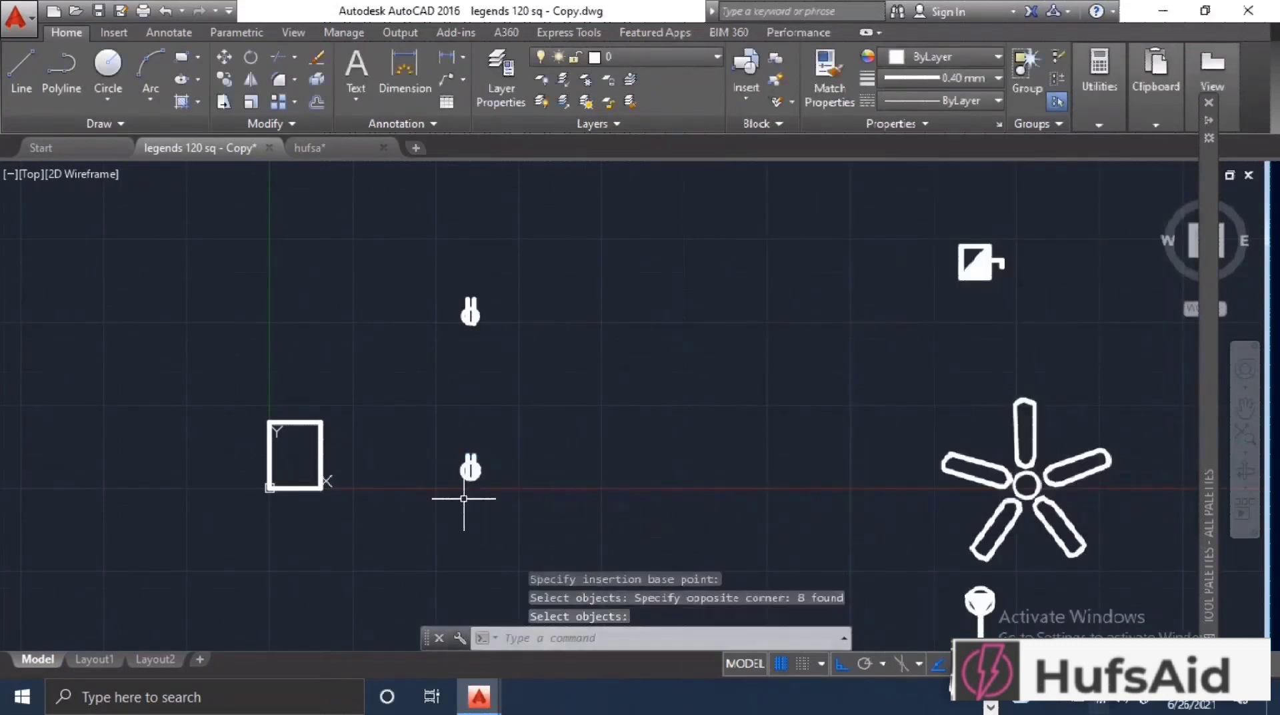
# Define the upper outlet symbol, a circle with two vertical lines, as a block with its base point near the top of the lines.
pyautogui.moveTo(549, 341); pyautogui.dragTo(591, 420, button='middle')
pyautogui.press('Return')
pyautogui.click(994, 509)
pyautogui.scroll(6, 511, 377)
pyautogui.click(511, 377)
pyautogui.click(561, 383)
pyautogui.click(439, 503)
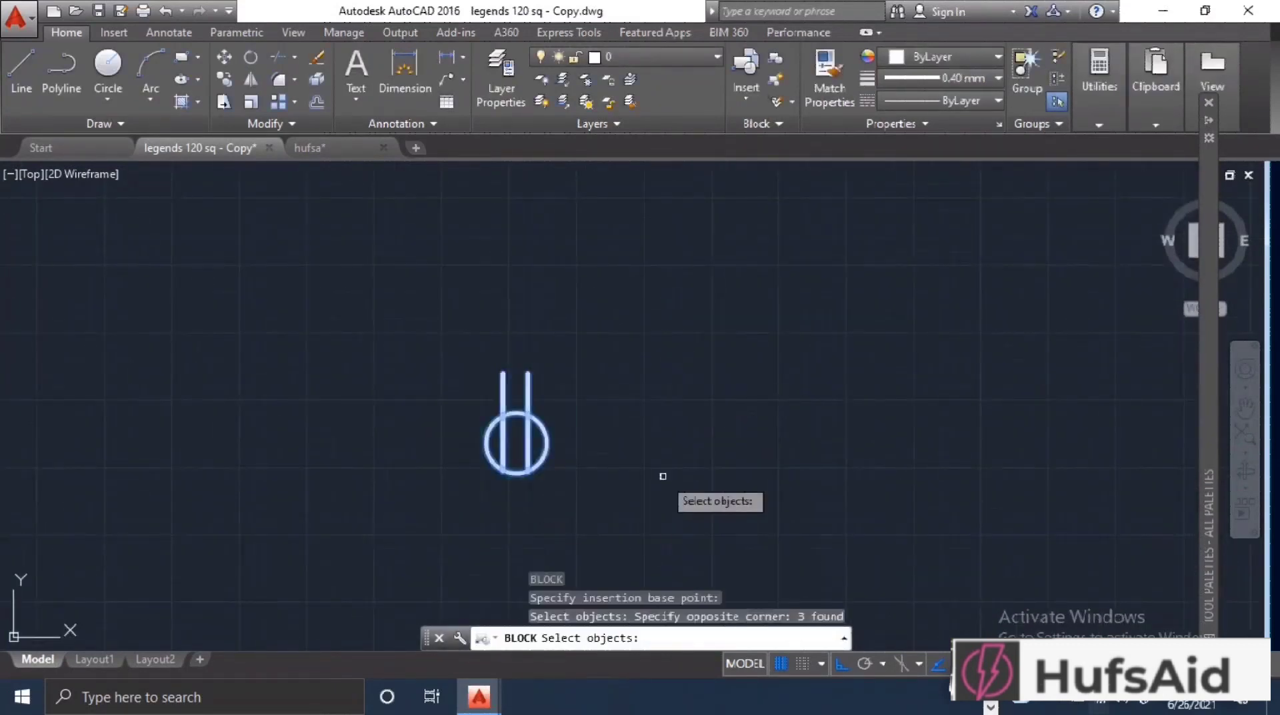
pyautogui.press('Return')
# Define the circle symbol with four diagonal arms, below the TV hexagon, as a block.
pyautogui.scroll(-4, 673, 483)
pyautogui.moveTo(728, 175); pyautogui.dragTo(717, 480, button='middle')
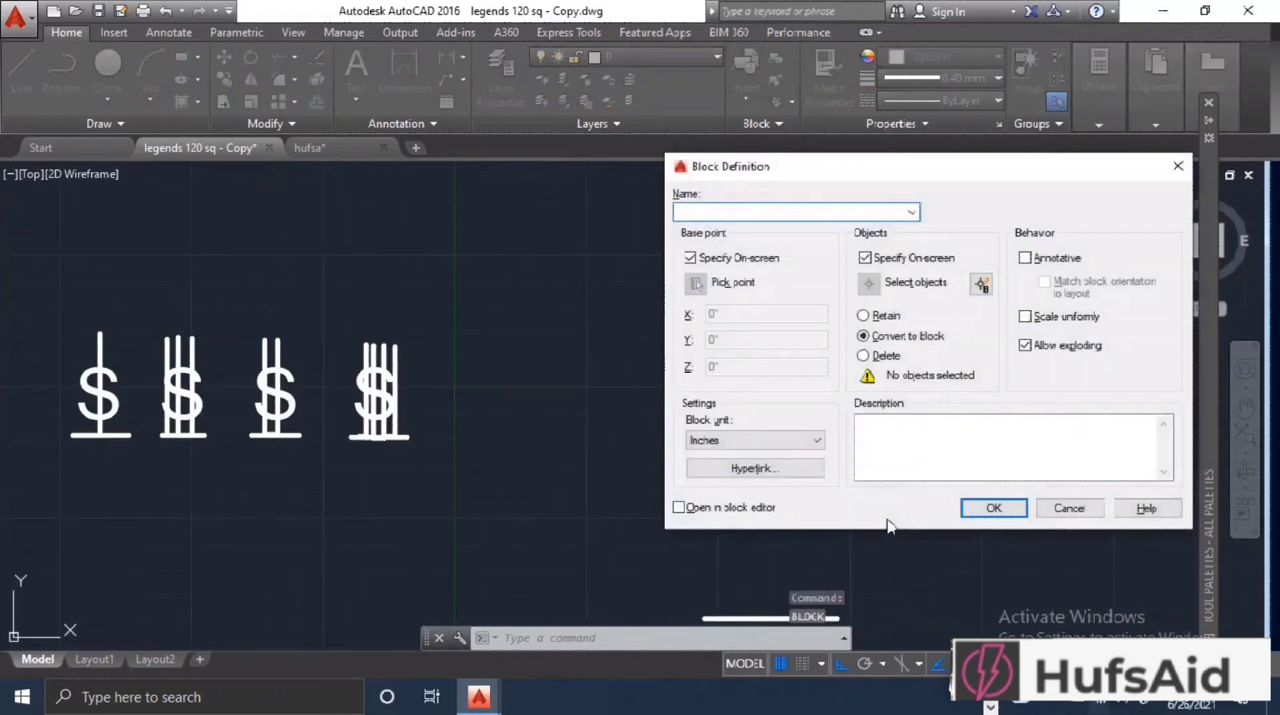
pyautogui.click(869, 282)
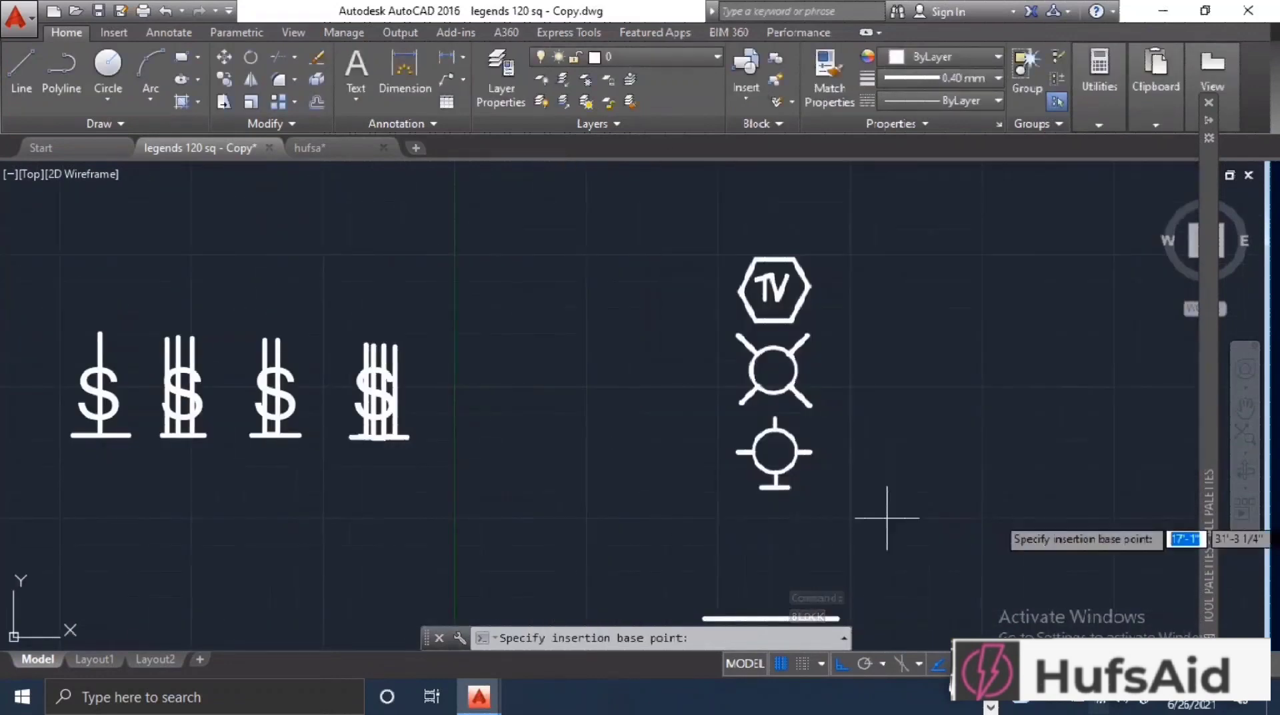
pyautogui.click(849, 335)
pyautogui.click(718, 403)
pyautogui.click(776, 426)
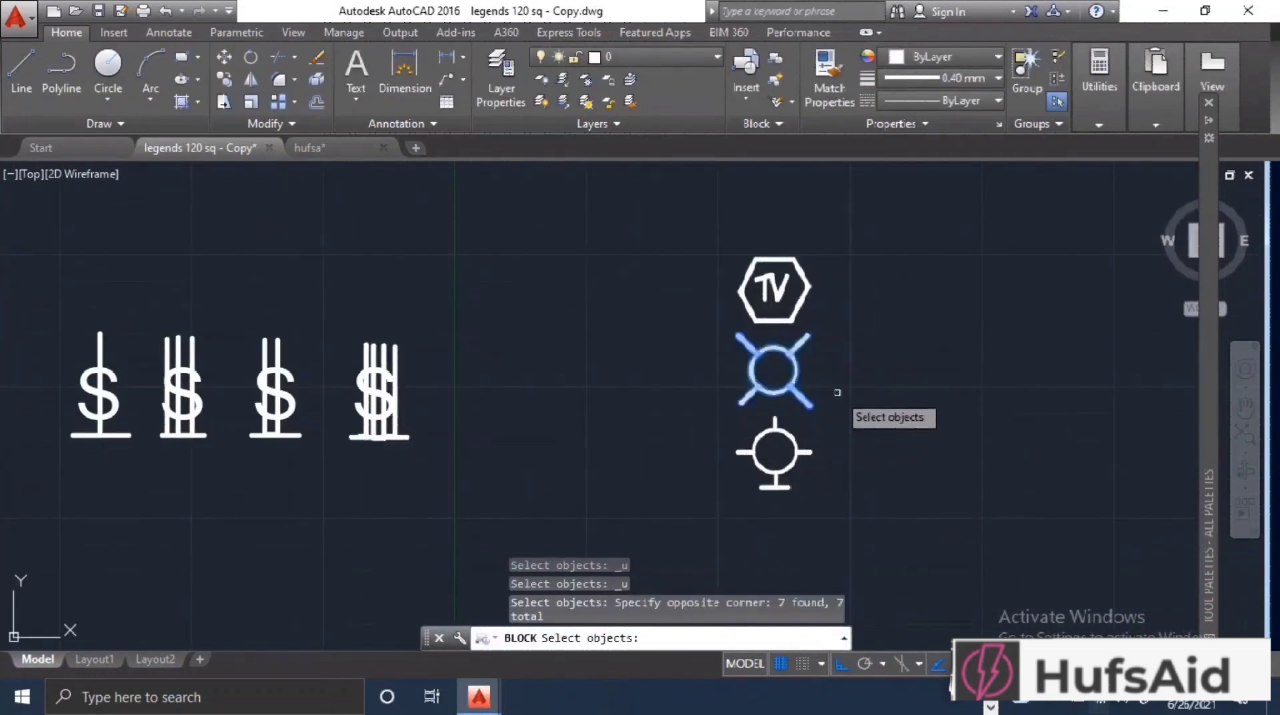
pyautogui.press('Return')
# Define the hexagonal TV symbol as a block named "television", with its base point at the hexagon's centre.
pyautogui.write('B')
pyautogui.press('Return')
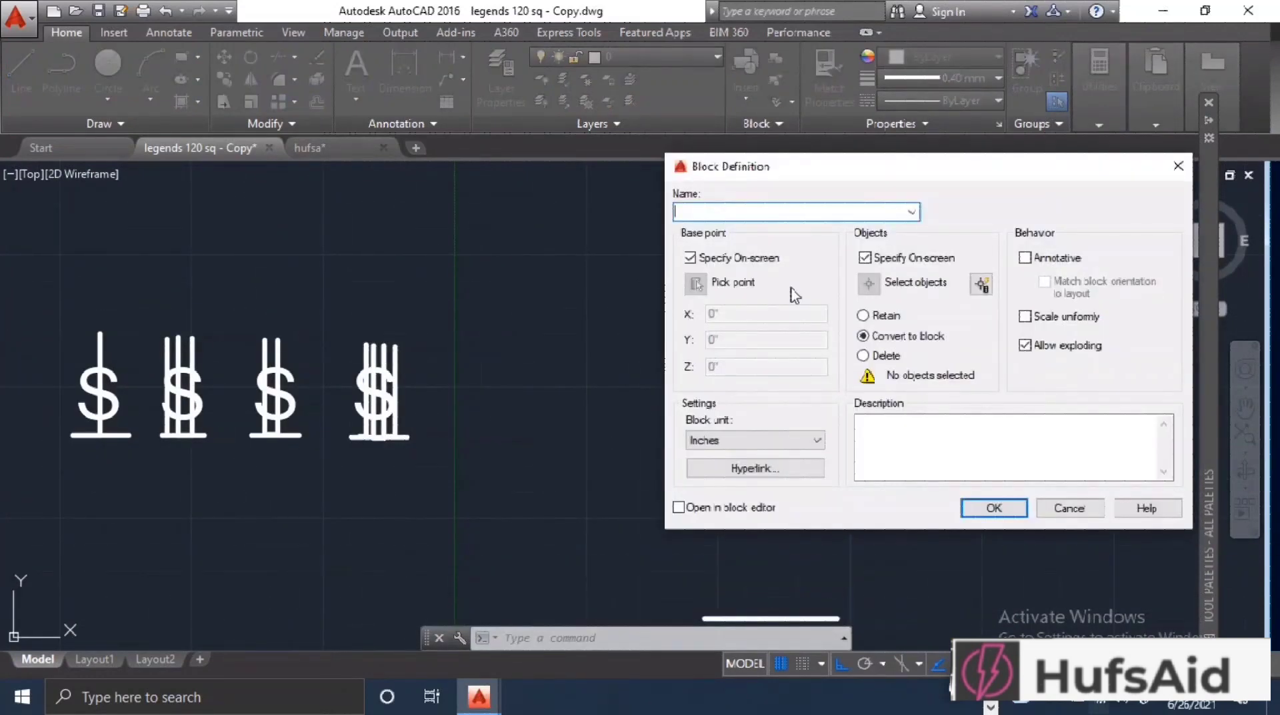
pyautogui.write('television')
pyautogui.press('Return')
pyautogui.click(770, 290)
pyautogui.click(821, 265)
pyautogui.click(729, 319)
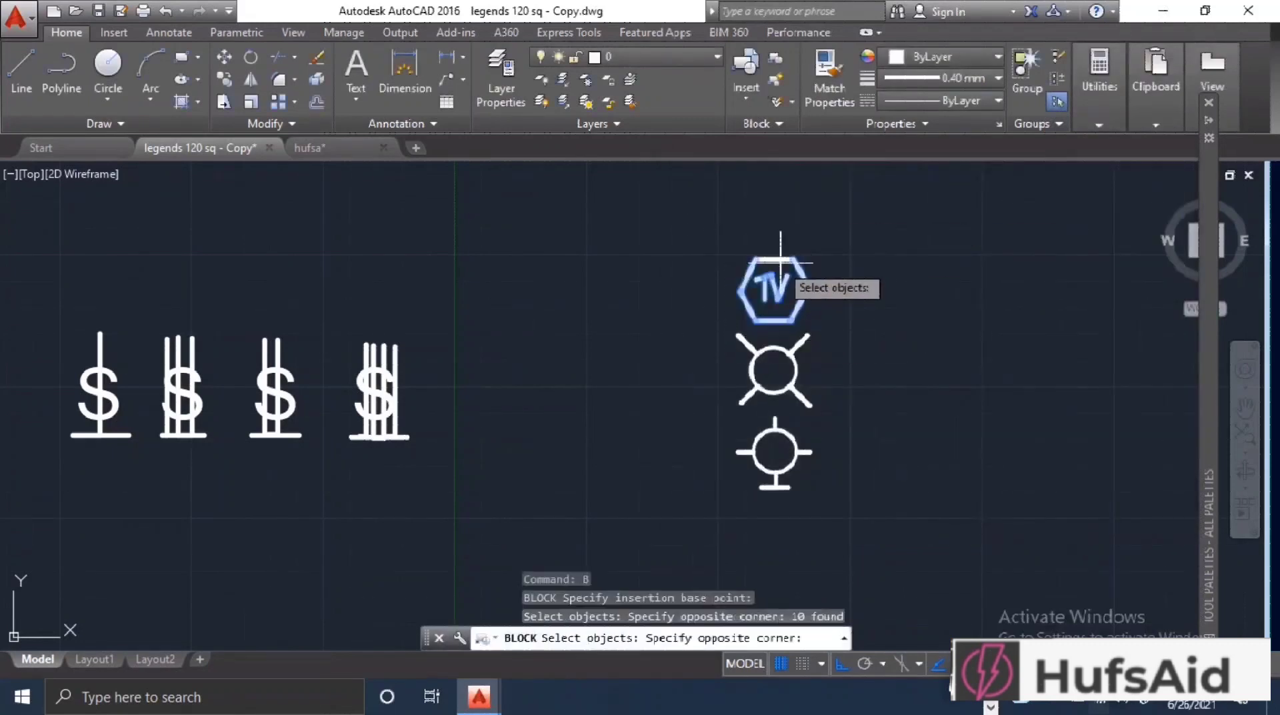
pyautogui.press('Return')
pyautogui.moveTo(767, 294); pyautogui.dragTo(947, 186, button='middle')
pyautogui.click(953, 182)
pyautogui.click(952, 183)
pyautogui.click(953, 182)
pyautogui.click(858, 220)
pyautogui.press('Escape')
pyautogui.click(857, 220)
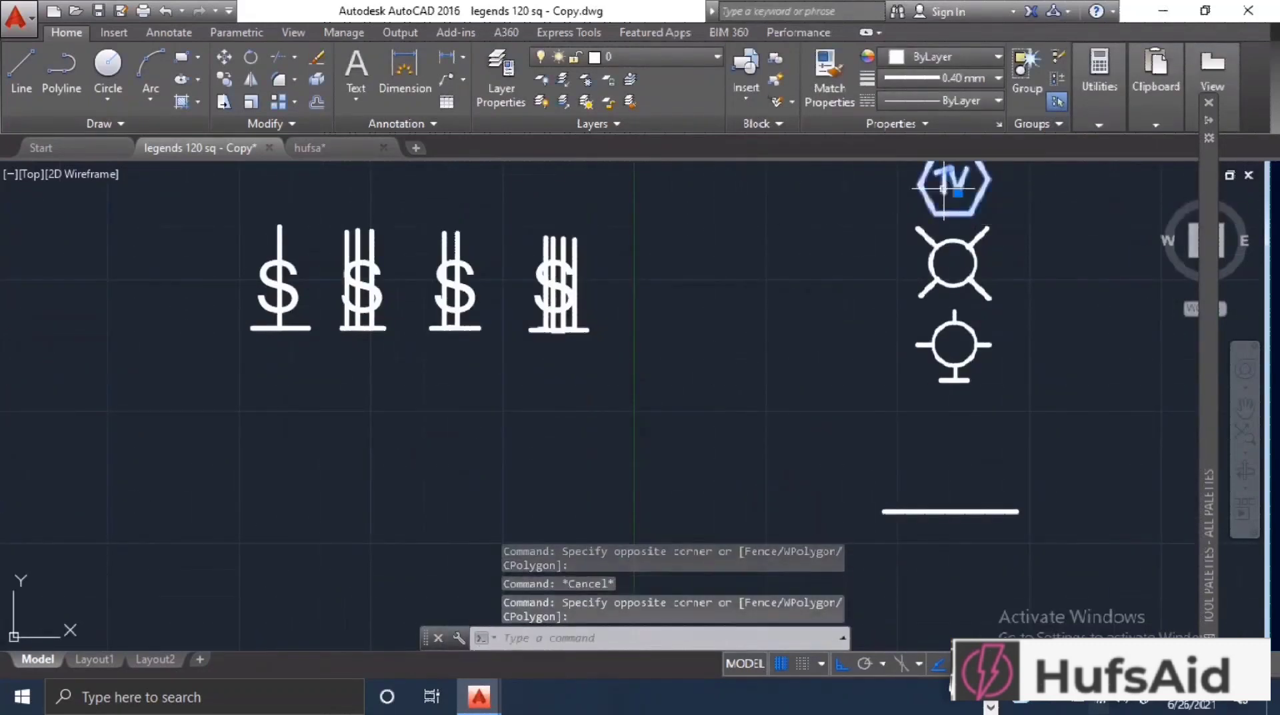
pyautogui.press('Escape')
# Define the four-line switch symbol as a block named "switch", with its base point at the middle of its baseline.
pyautogui.press('Return')
pyautogui.write('switch')
pyautogui.press('Return')
pyautogui.click(558, 330)
pyautogui.click(609, 235)
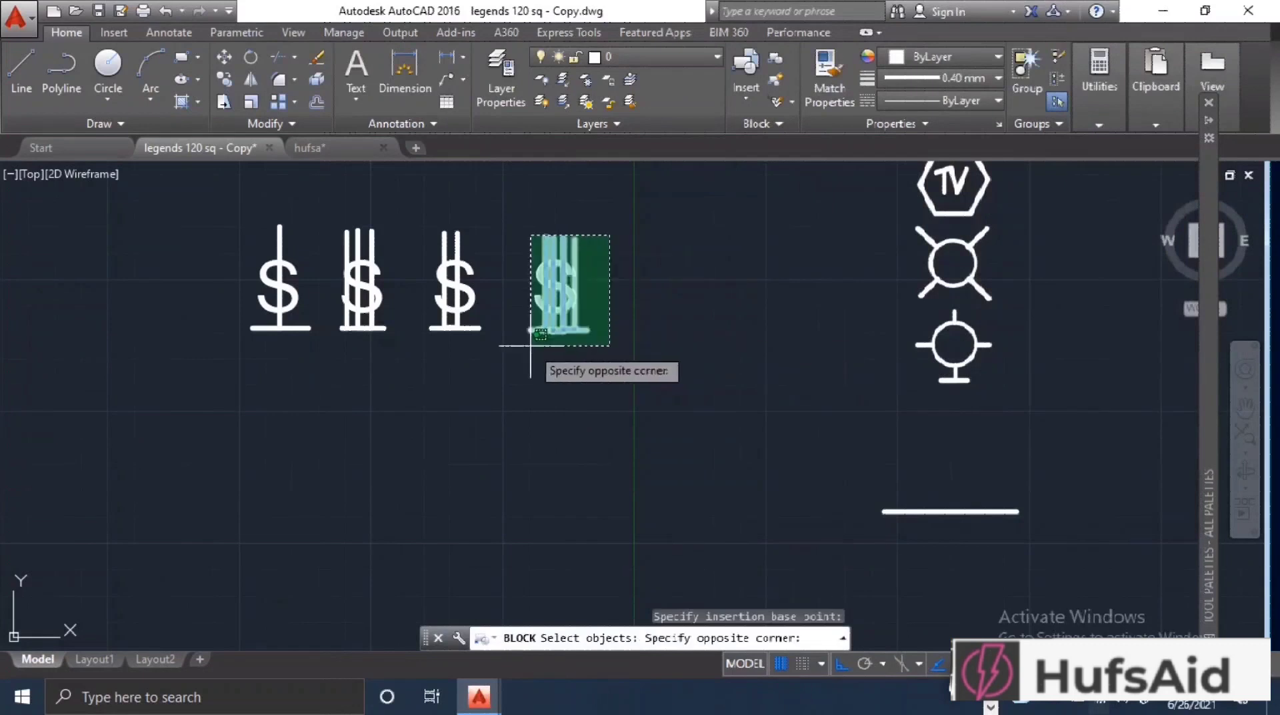
pyautogui.click(532, 346)
pyautogui.press('Return')
# Define the two-line switch symbol as a block named "switch 2", with its base point at the middle of its baseline.
pyautogui.press('Return')
pyautogui.write('switch 2')
pyautogui.press('Return')
pyautogui.click(456, 328)
pyautogui.click(492, 227)
pyautogui.click(430, 348)
pyautogui.press('Return')
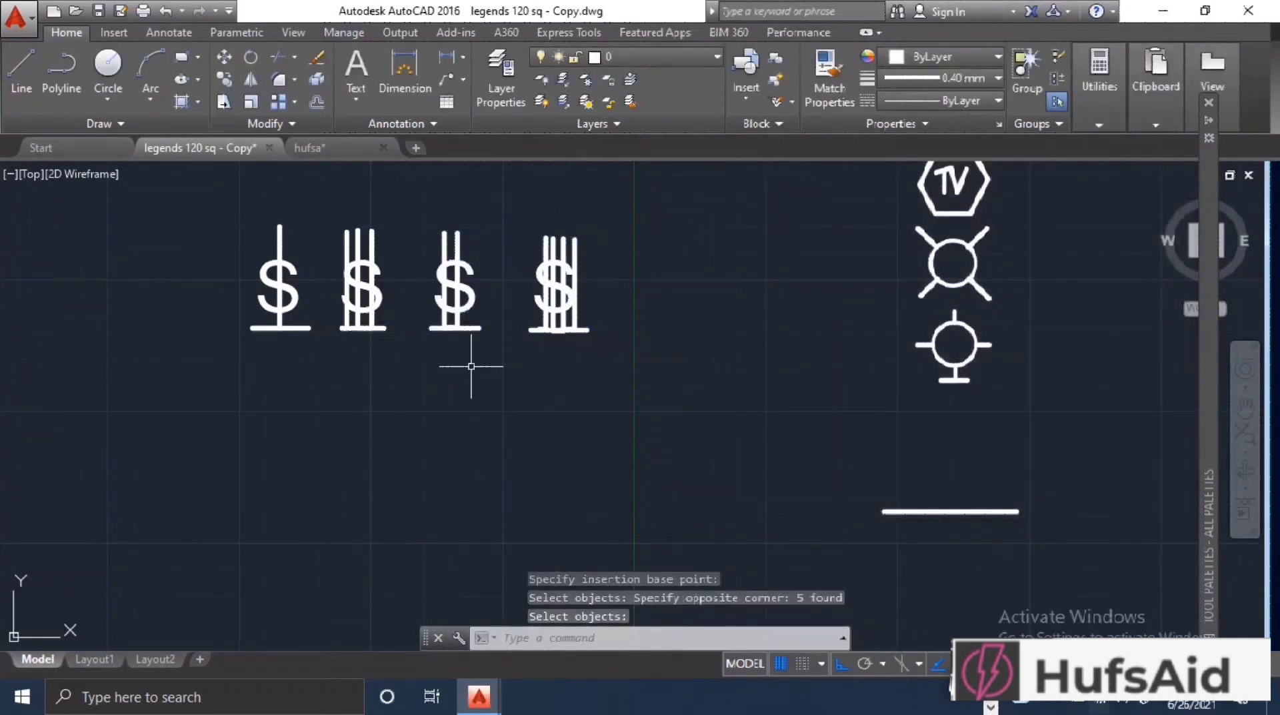
# Define the three-line switch symbol as a block named "switch 3", with its base point at the middle of its baseline.
pyautogui.press('Return')
pyautogui.write('switch 3')
pyautogui.press('Return')
pyautogui.click(363, 329)
pyautogui.click(392, 222)
pyautogui.click(333, 363)
pyautogui.press('Return')
# Define the single-line switch symbol as a block named "switch 1", with its base point at the middle of its baseline.
pyautogui.press('Return')
pyautogui.write('switch 1')
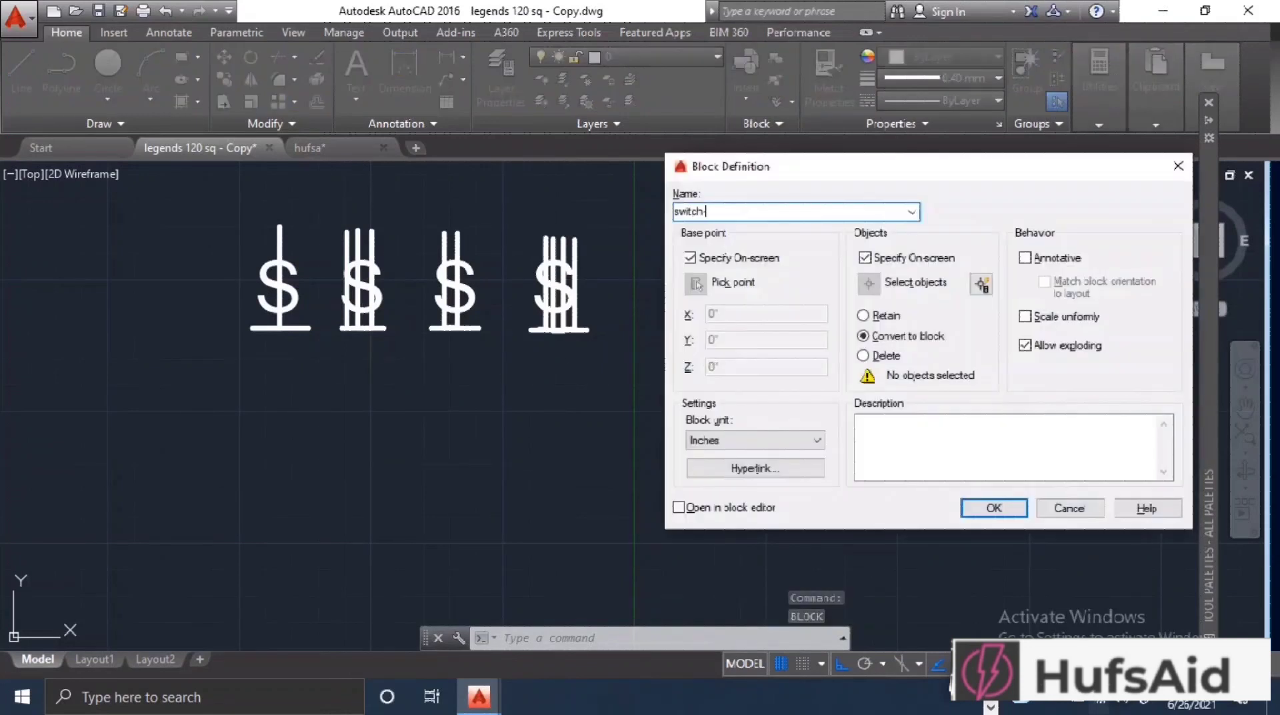
pyautogui.press('Return')
pyautogui.click(280, 328)
pyautogui.click(317, 219)
pyautogui.click(248, 385)
pyautogui.press('Return')
pyautogui.scroll(-6, 604, 331)
pyautogui.scroll(2, 746, 380)
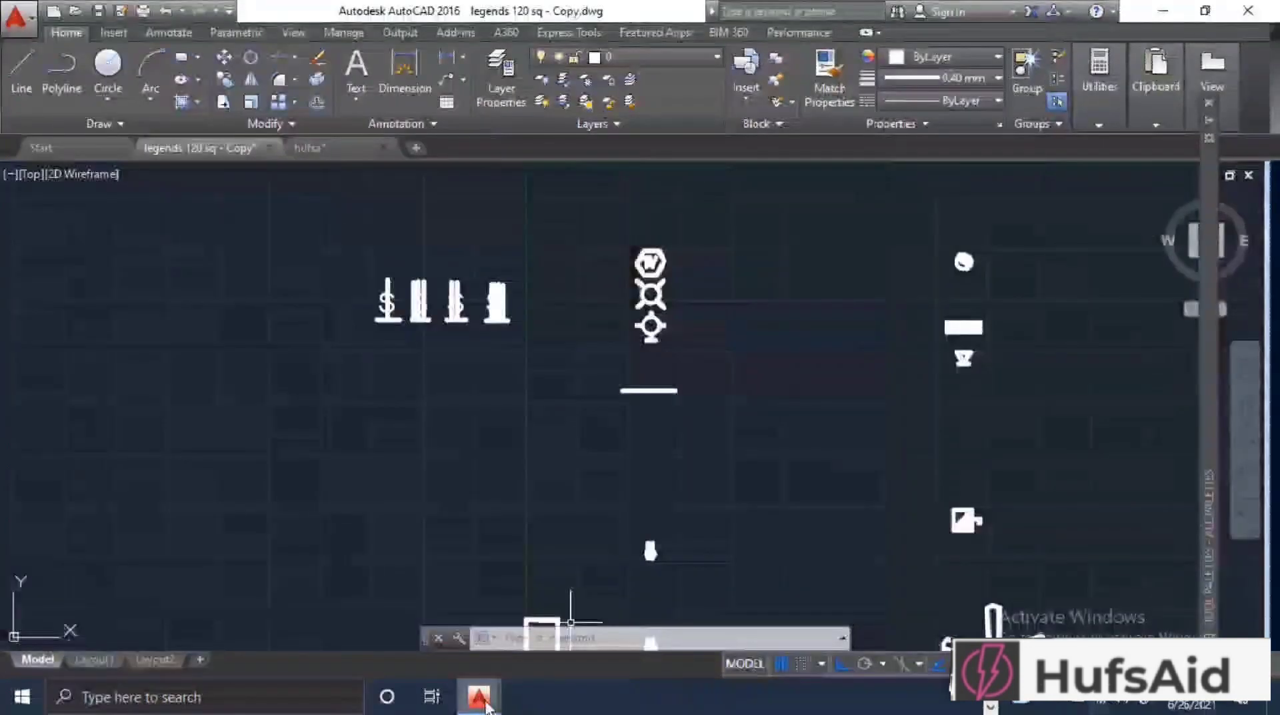